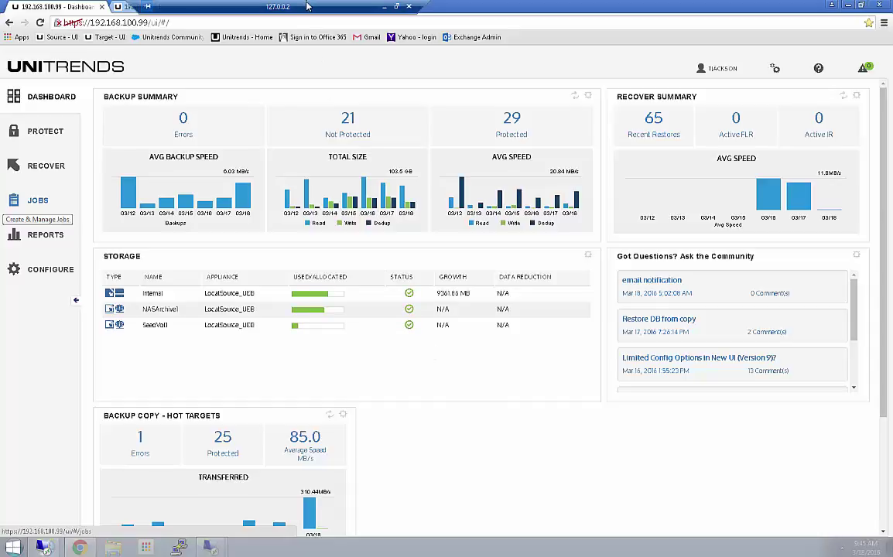
- Open the Job Manager list of scheduled backup and backup copy jobs
drag(279, 6, 652, 6)
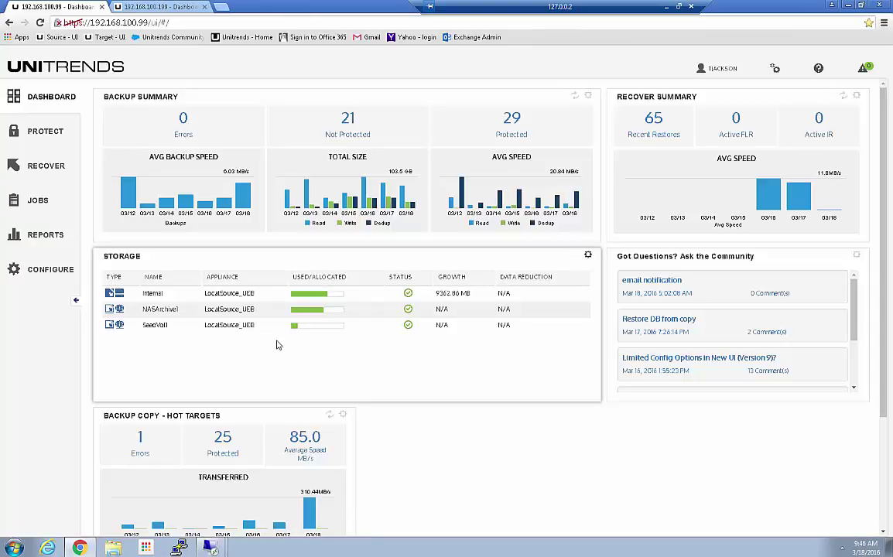
click(867, 71)
click(35, 207)
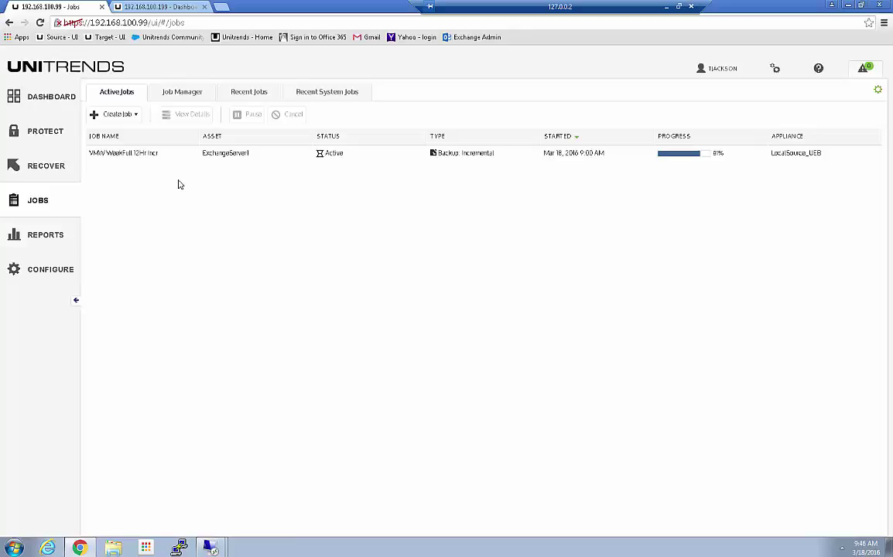
click(183, 93)
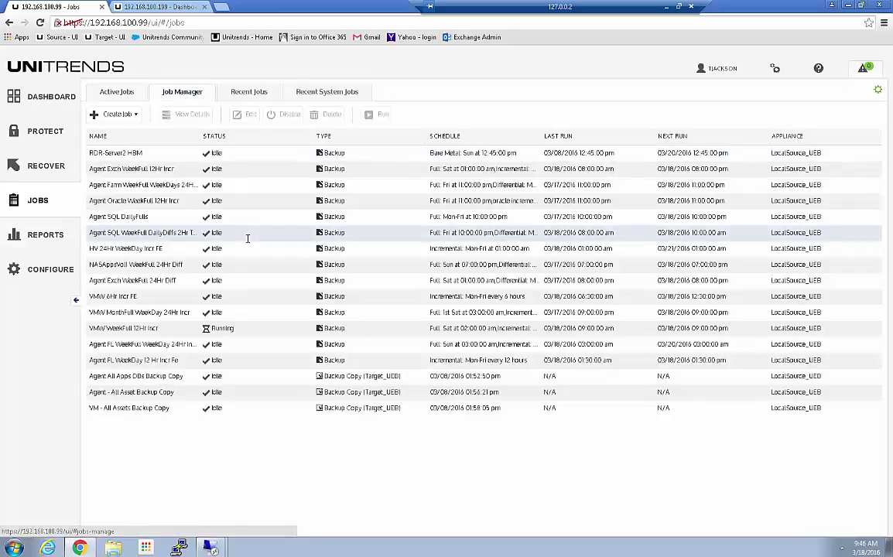
- Sort the jobs by name and disable the Agent SQL WeekFull DailyDiffs 2Hr backup job
click(99, 136)
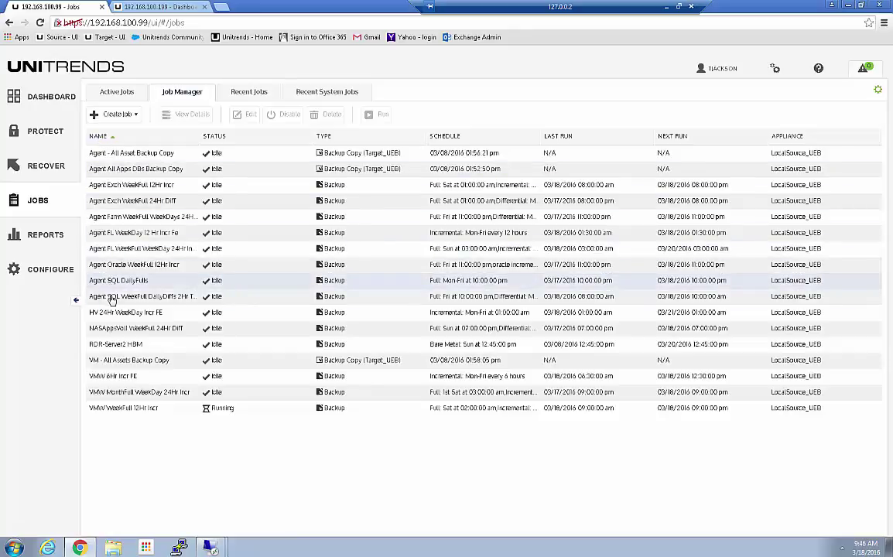
click(538, 301)
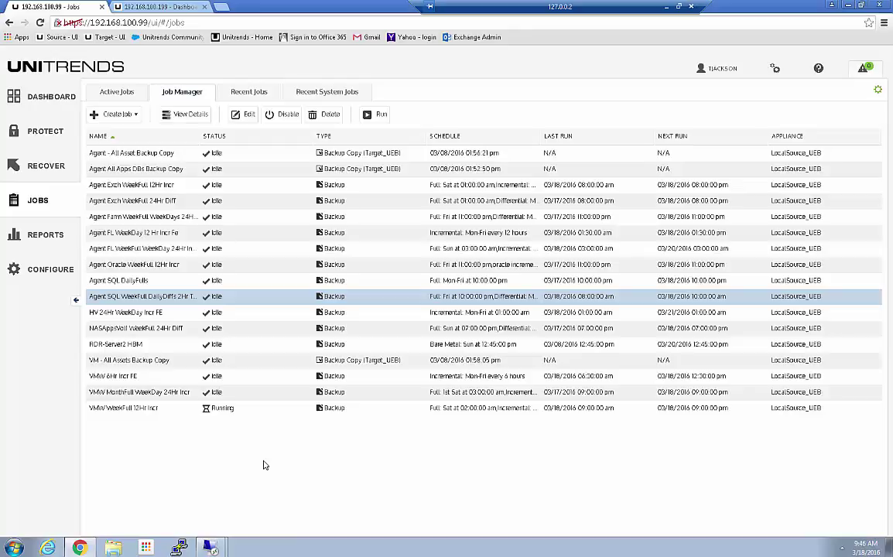
click(285, 116)
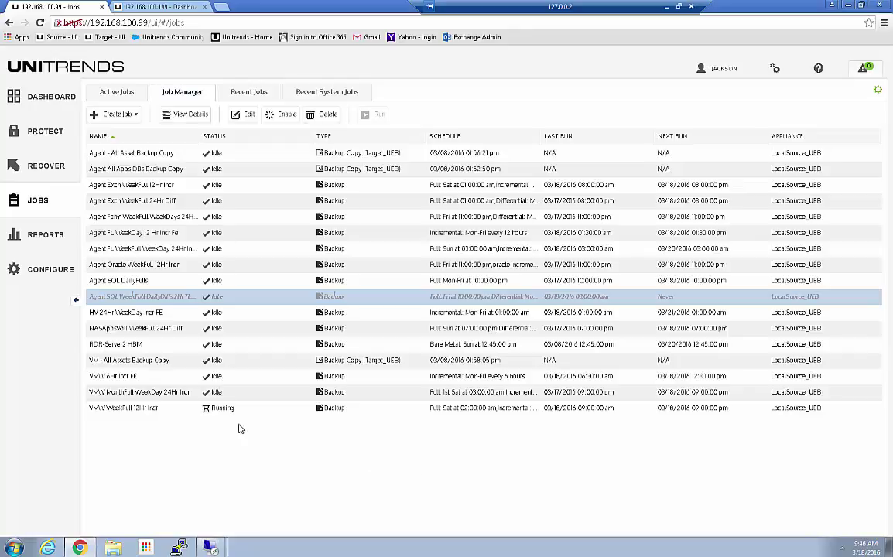
- Open the Protection Summary report from the dashboard's protected assets figure and filter its Assets table by client name sql
click(39, 99)
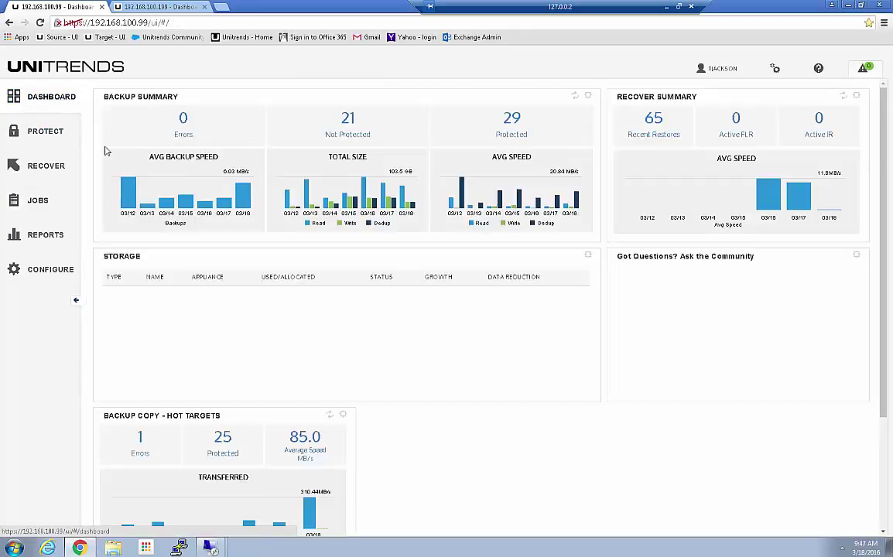
click(510, 124)
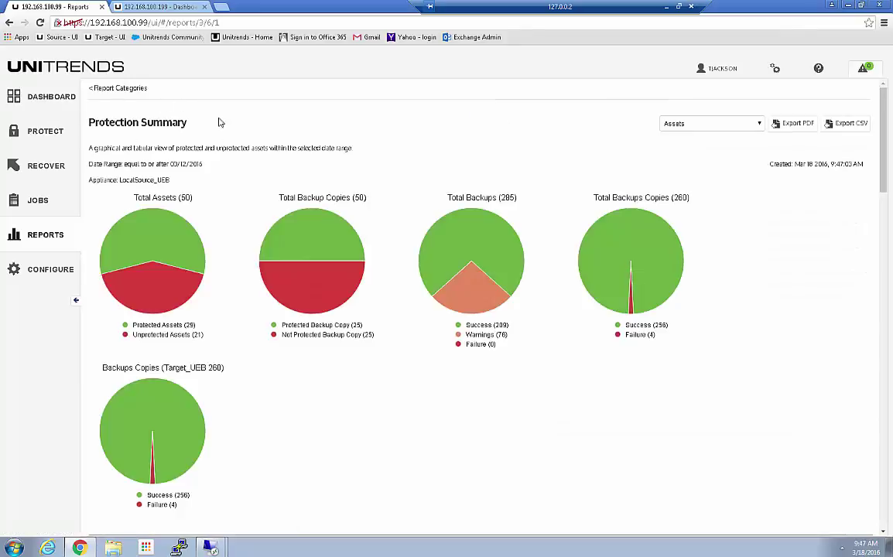
scroll(399, 291, down, 4)
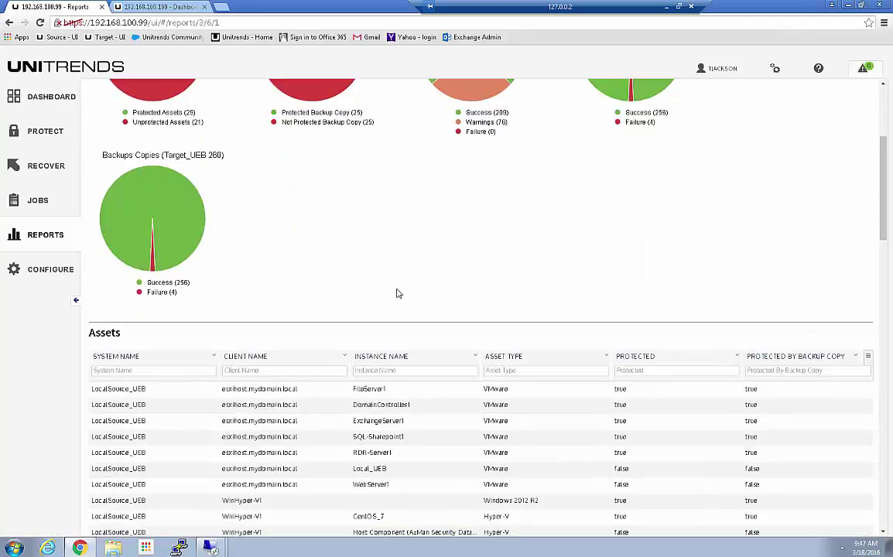
click(255, 317)
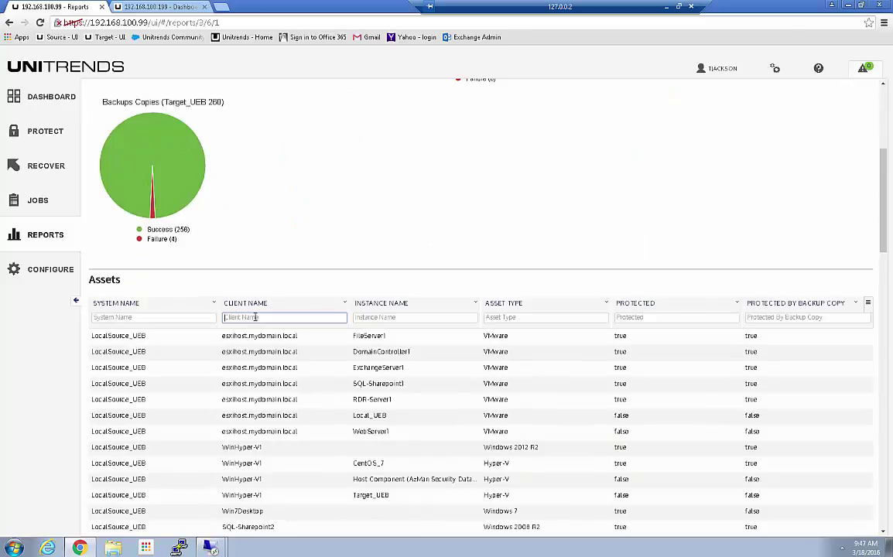
text(sql)
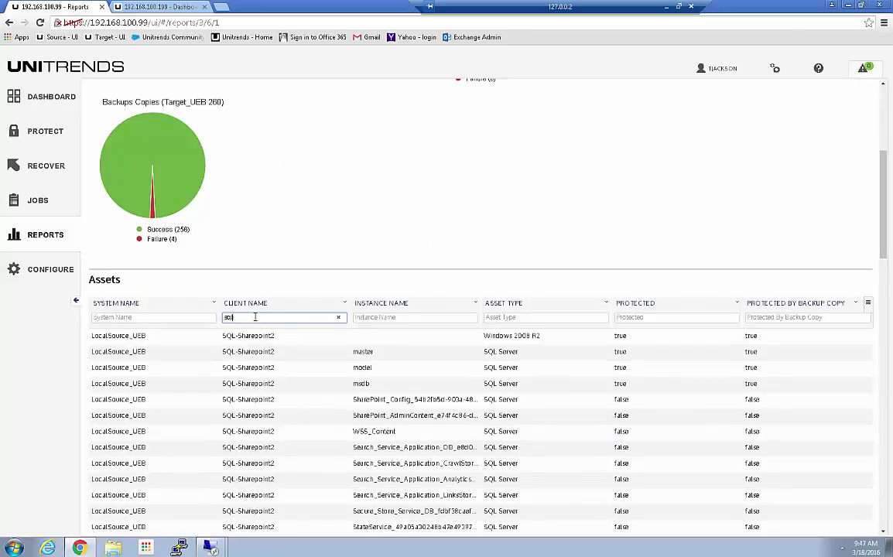
- Review the SQL assets and narrow the Assets table further by filtering its Protected column with tru
scroll(253, 316, down, 3)
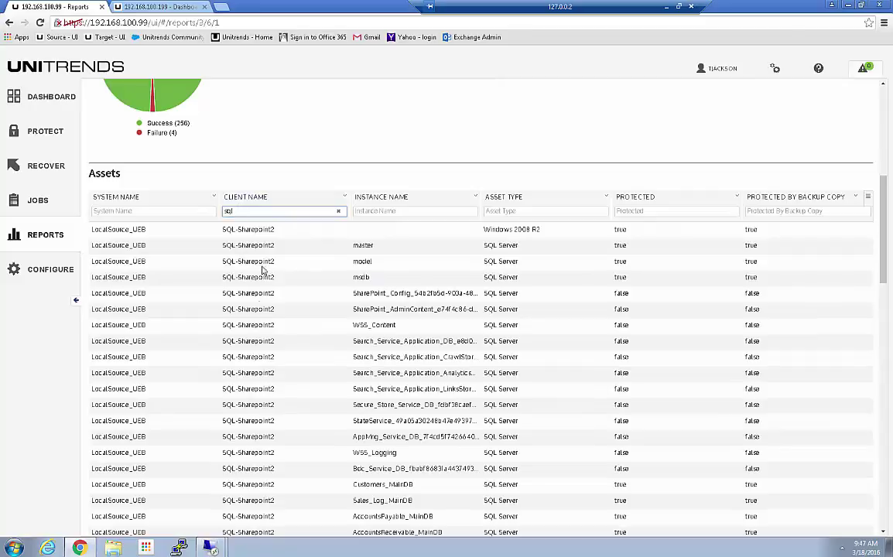
scroll(310, 310, down, 3)
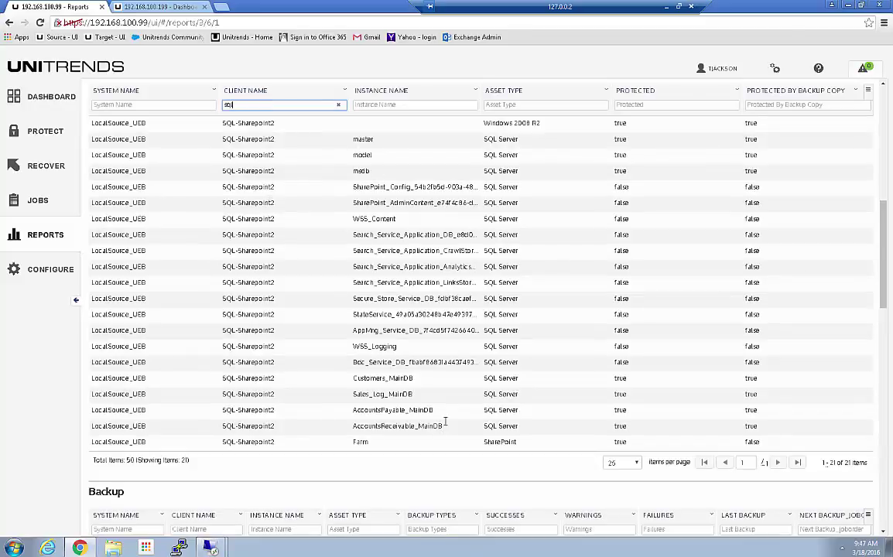
click(627, 106)
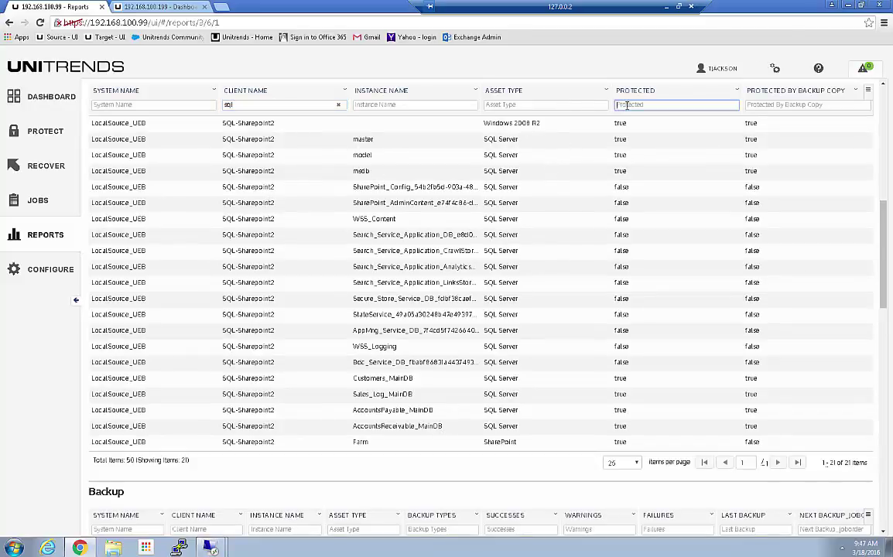
text(tru)
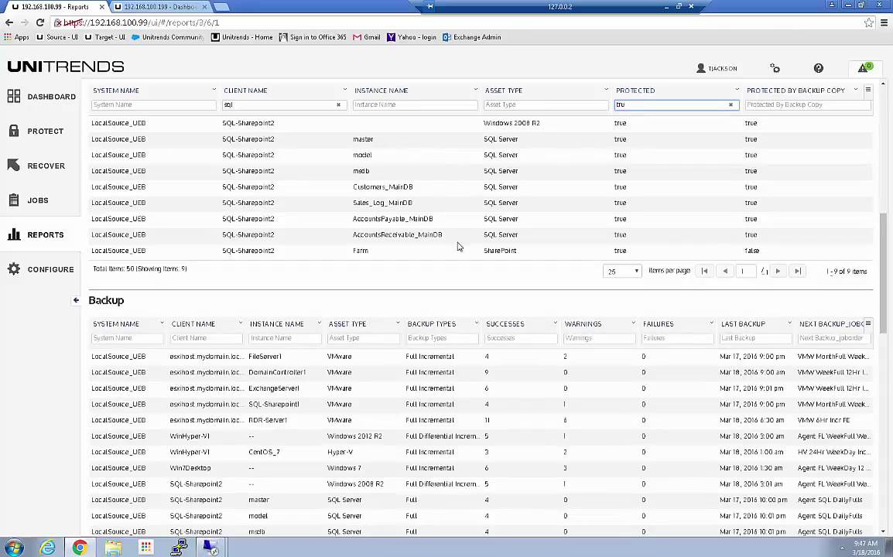
- Review the Protection Summary charts and filter the report's Backup table by client name sql
scroll(463, 235, up, 6)
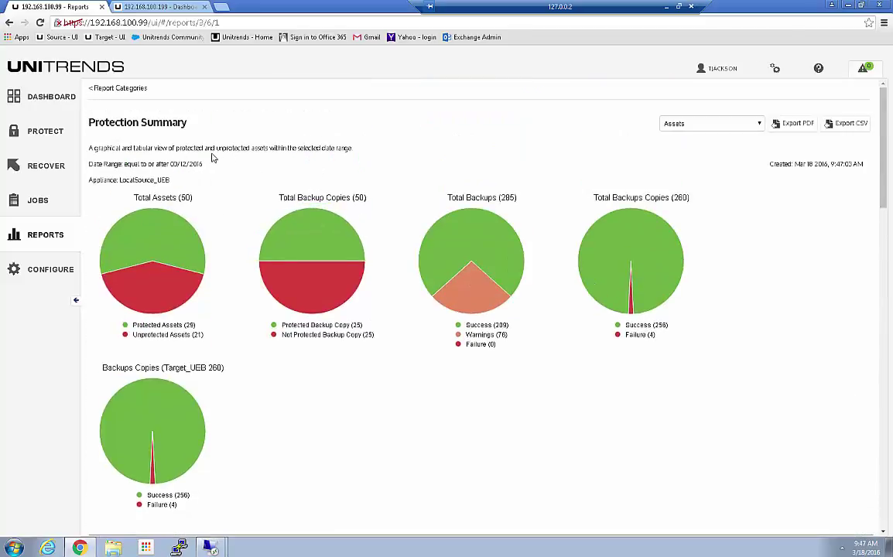
scroll(664, 443, down, 1)
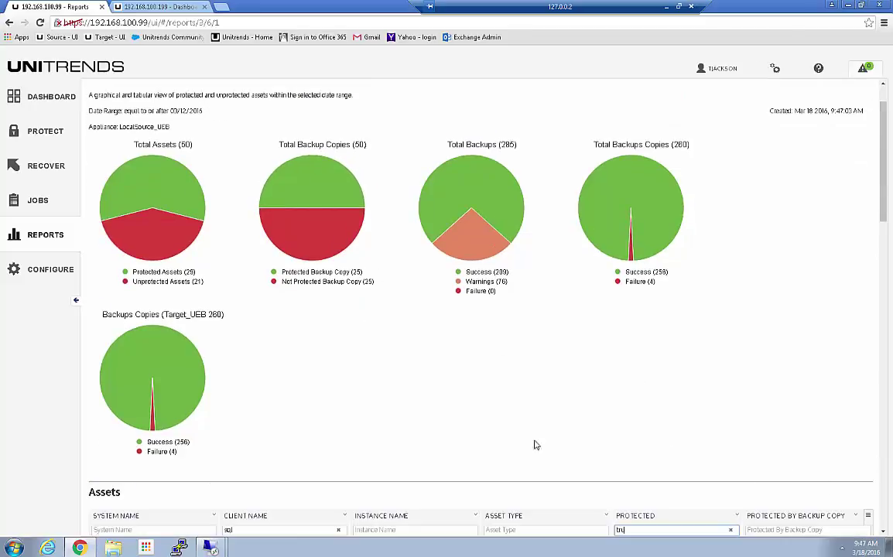
scroll(384, 347, down, 6)
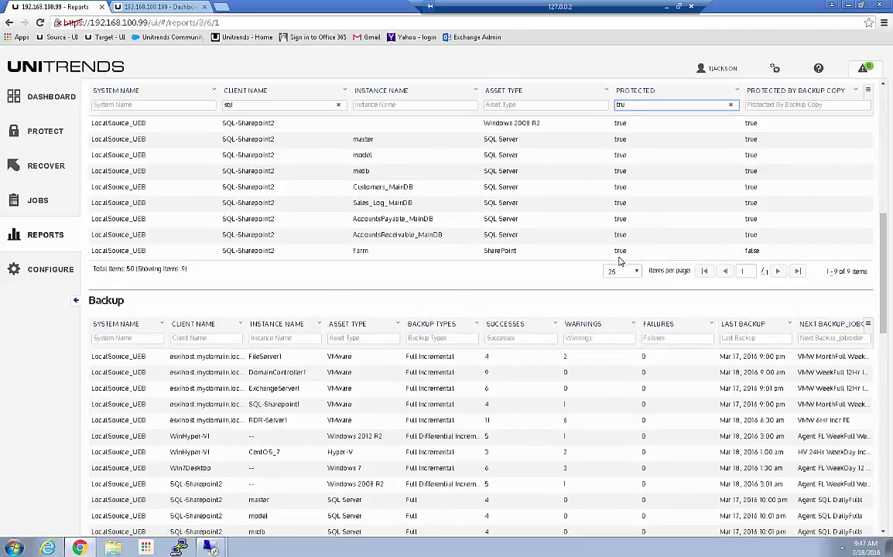
scroll(619, 261, down, 1)
click(188, 285)
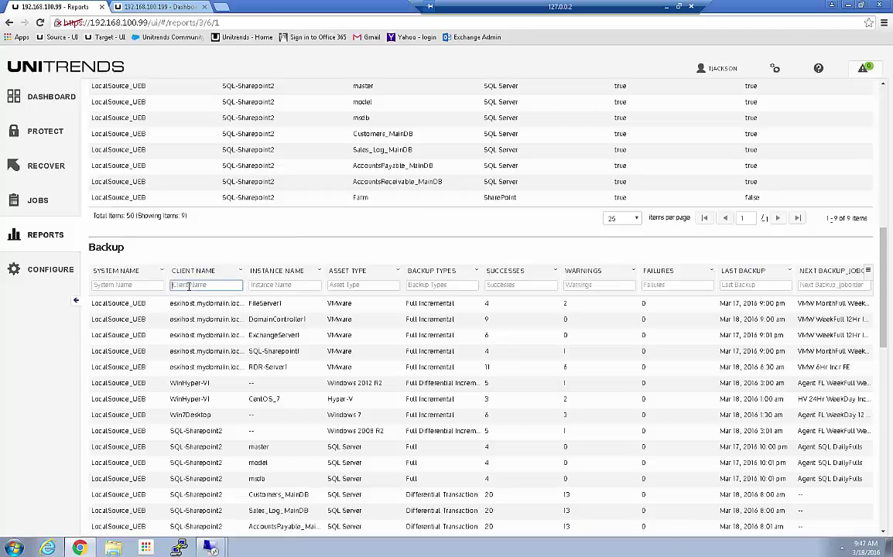
text(sql)
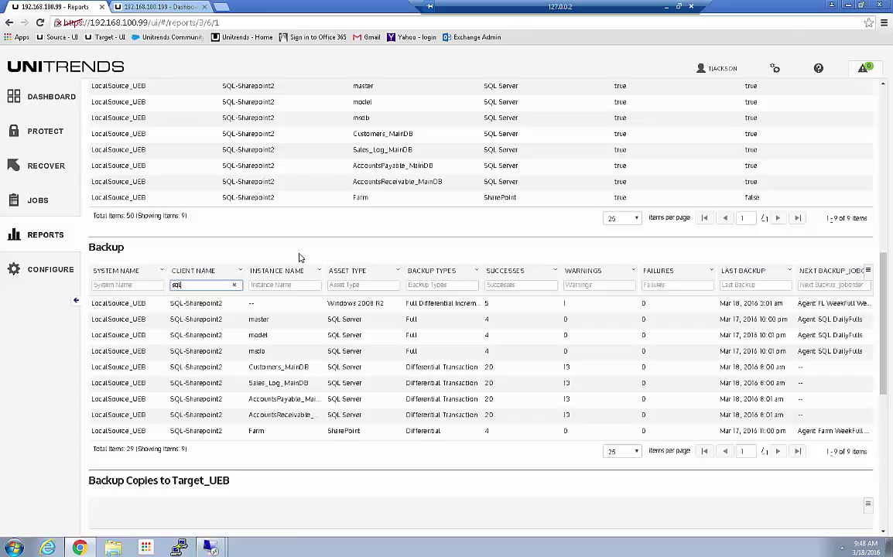
- Show the protection status of SQL-Sharepoint2's SQL Server 2008 databases, filtered by the name maindb
click(38, 132)
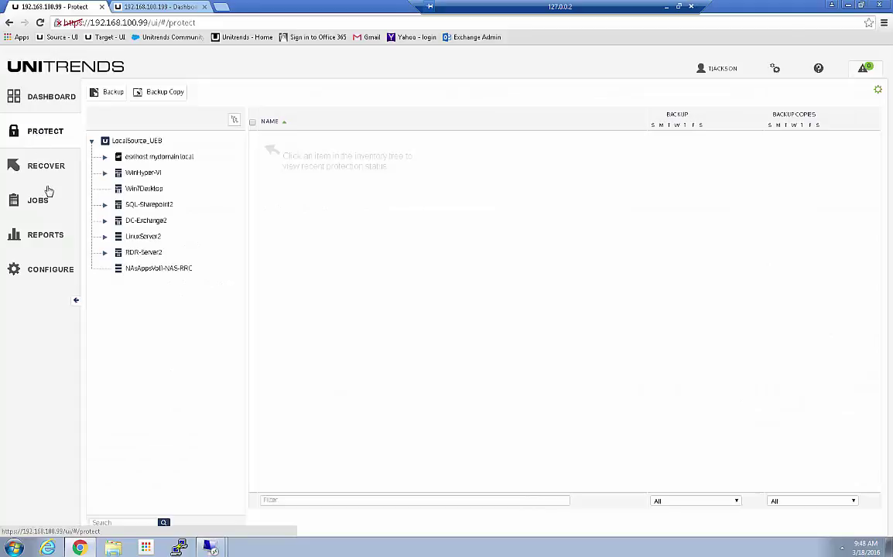
click(104, 204)
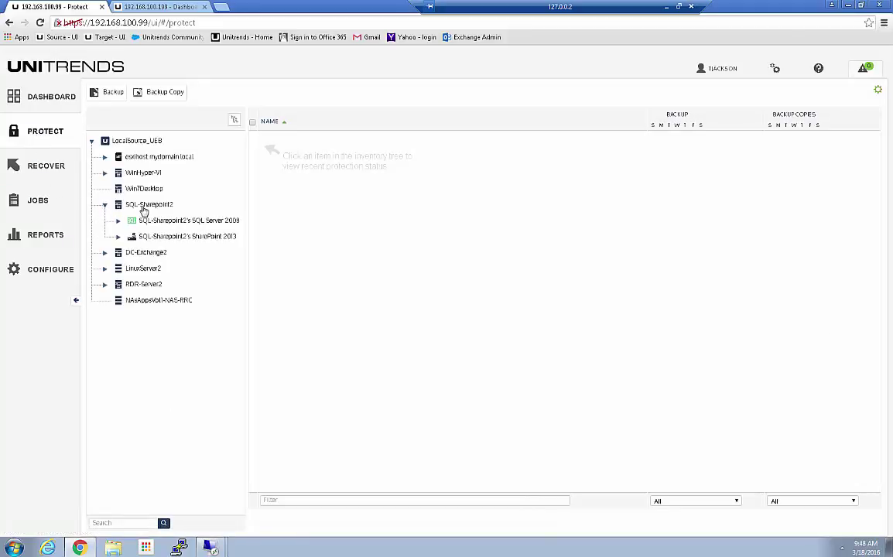
click(145, 205)
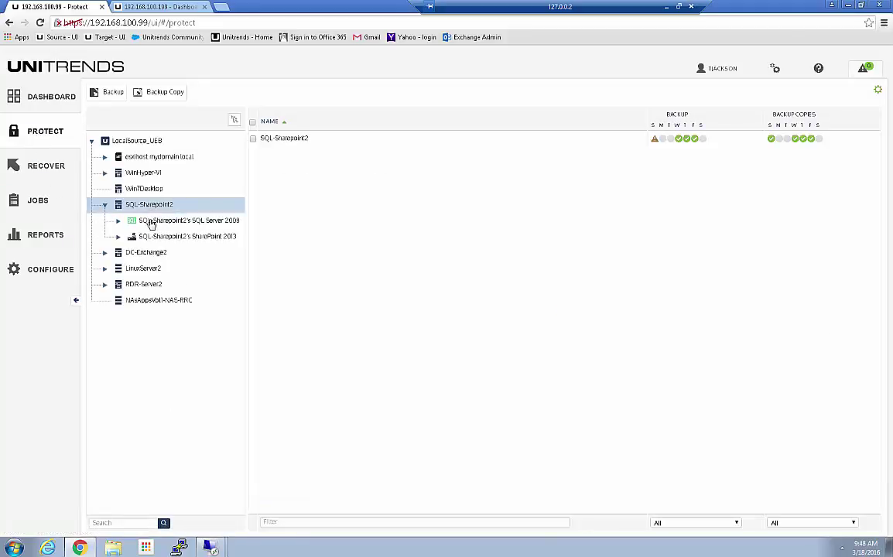
click(161, 222)
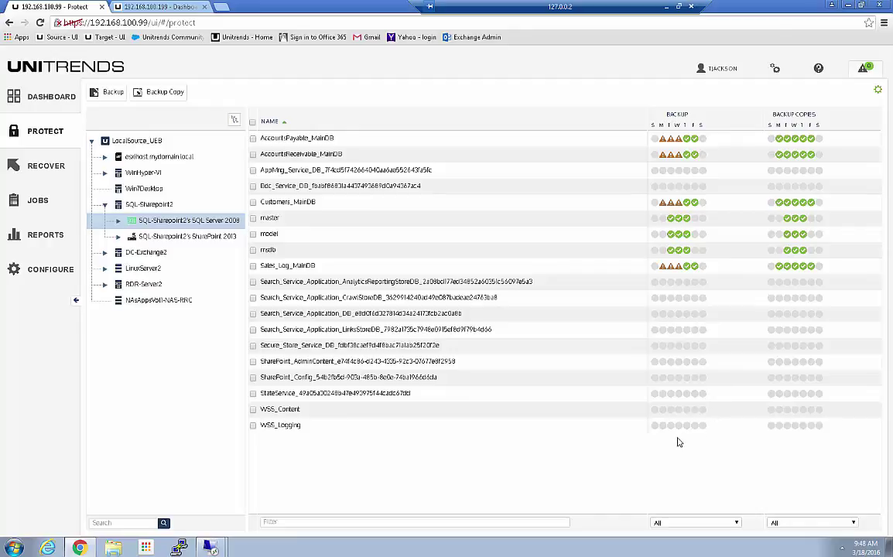
click(305, 524)
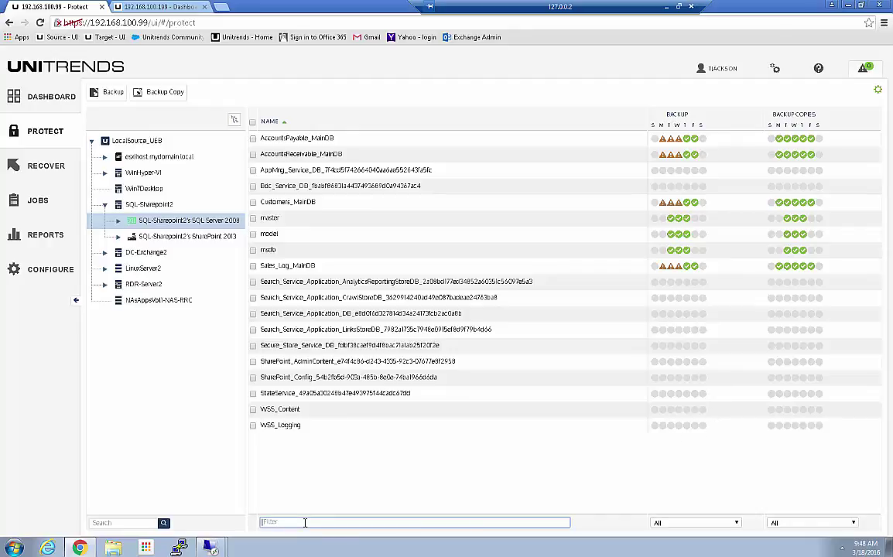
text(maindb)
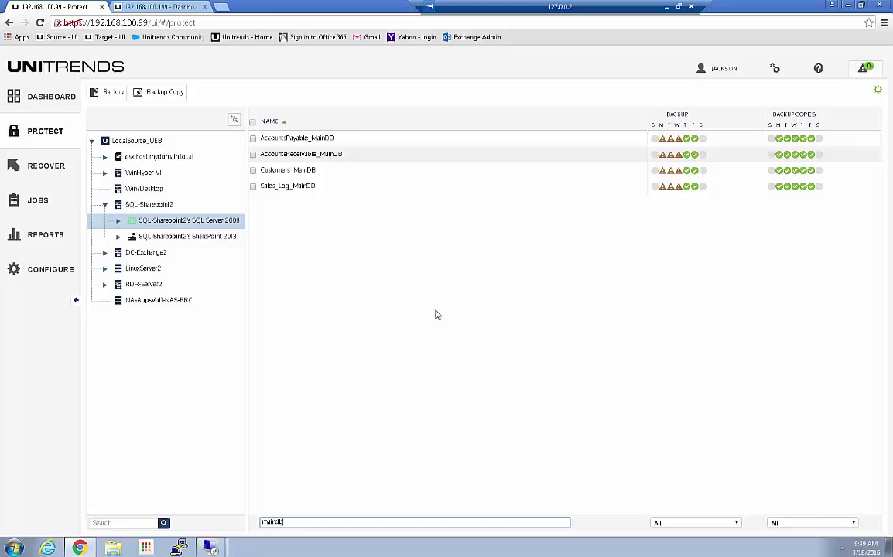
- Try the backup status filter Only Successes in last 7 days on the listed databases, and reset it to All
click(686, 523)
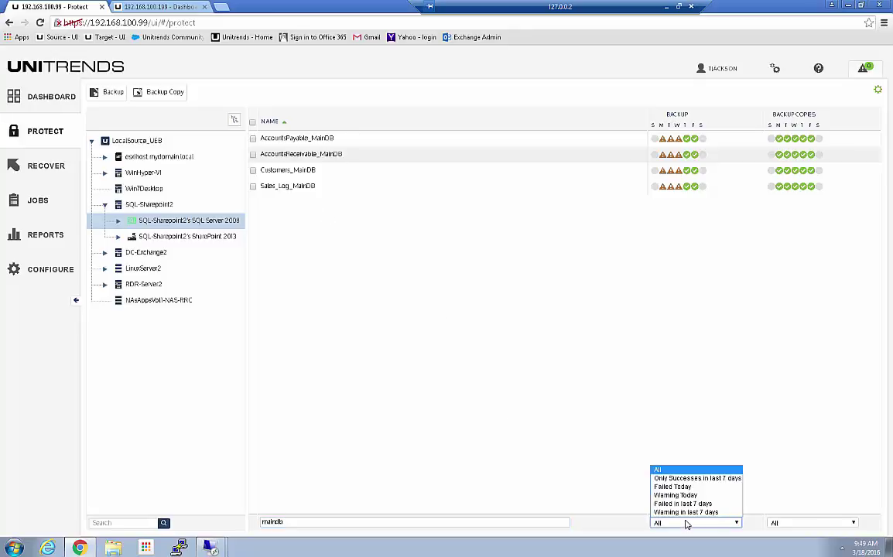
click(688, 479)
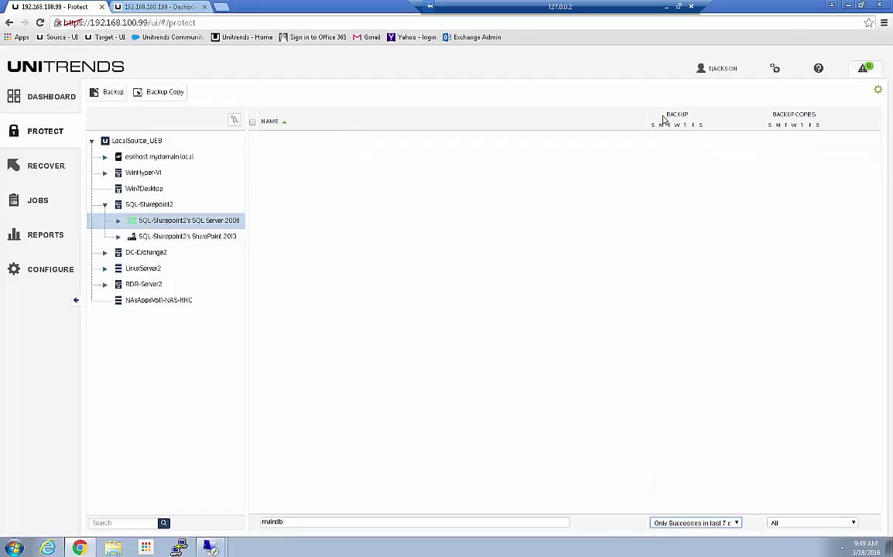
click(737, 526)
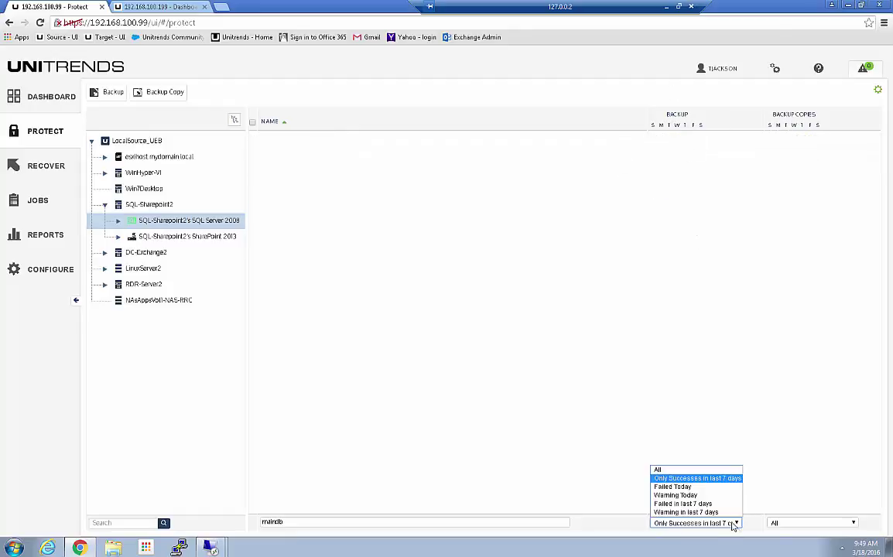
click(665, 471)
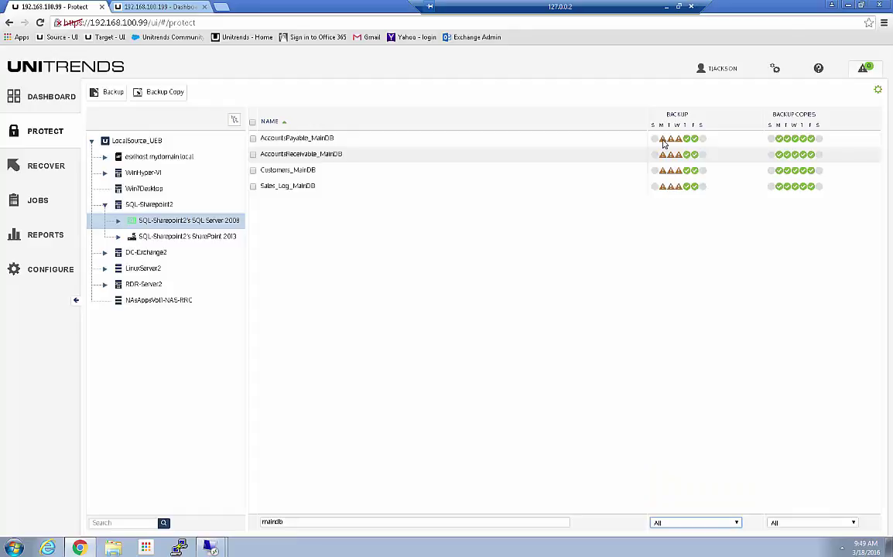
mouse_move(664, 144)
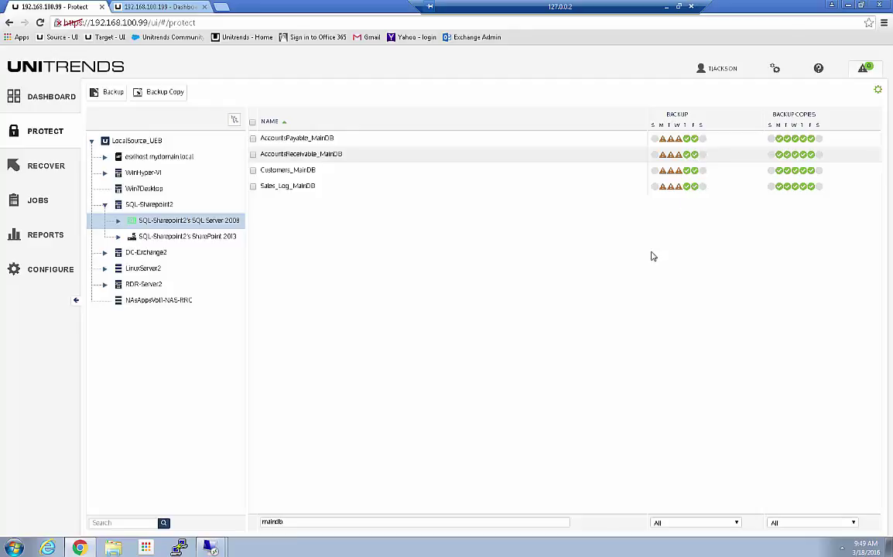
- Filter the recovery backup catalog by asset name maindb and expand the backups of AccountsReceivable_MainDB
click(36, 170)
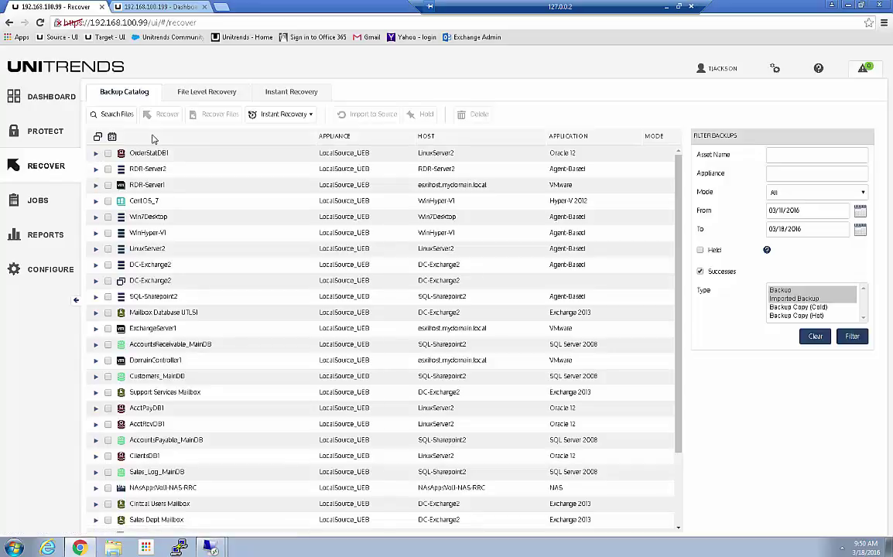
click(774, 154)
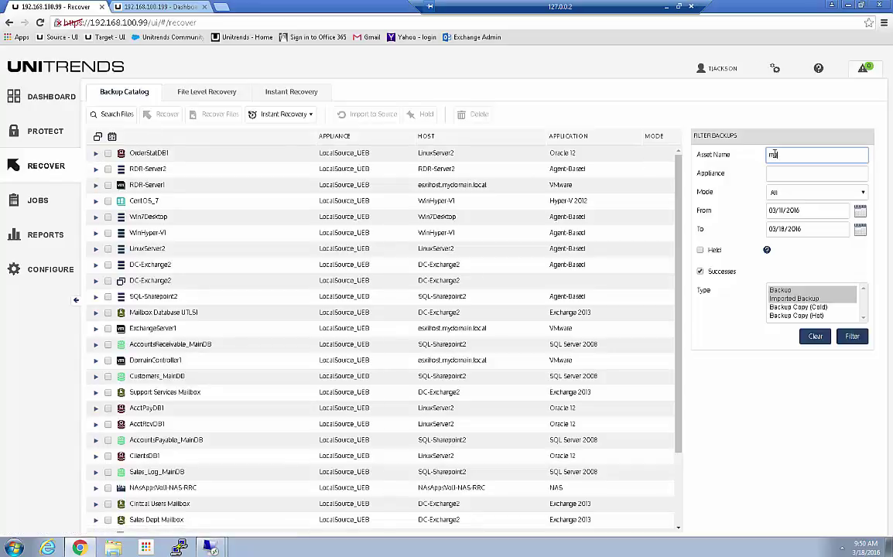
key(Return)
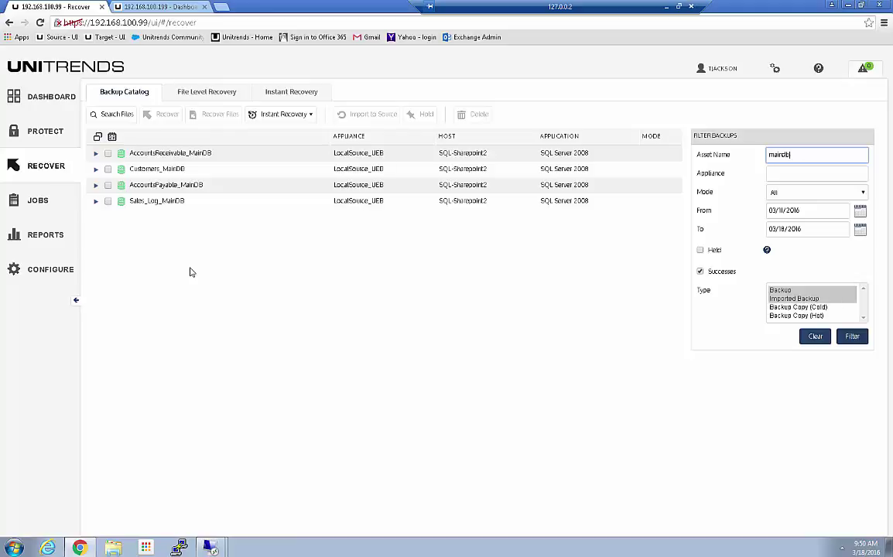
click(89, 145)
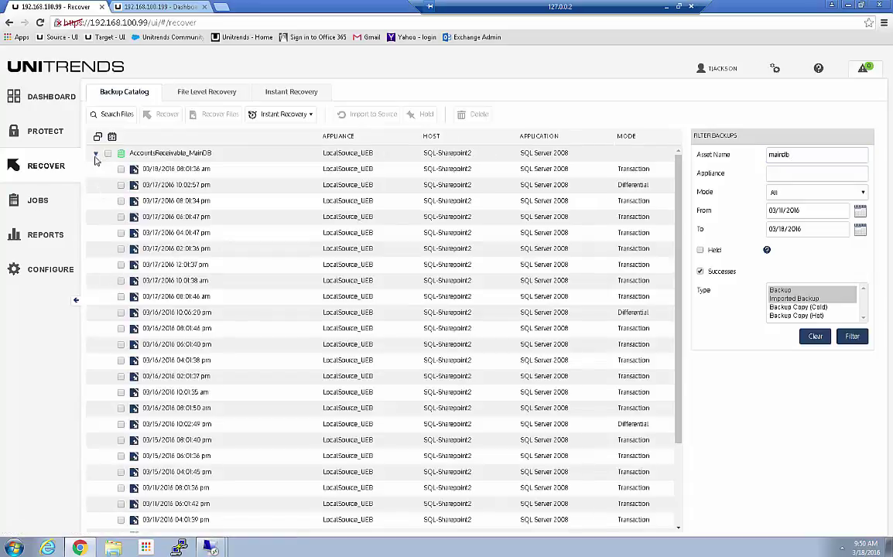
- Collapse AccountsReceivable_MainDB, filter the backup catalog by asset name customer, and expand the backups of Customers_MainDB
click(99, 152)
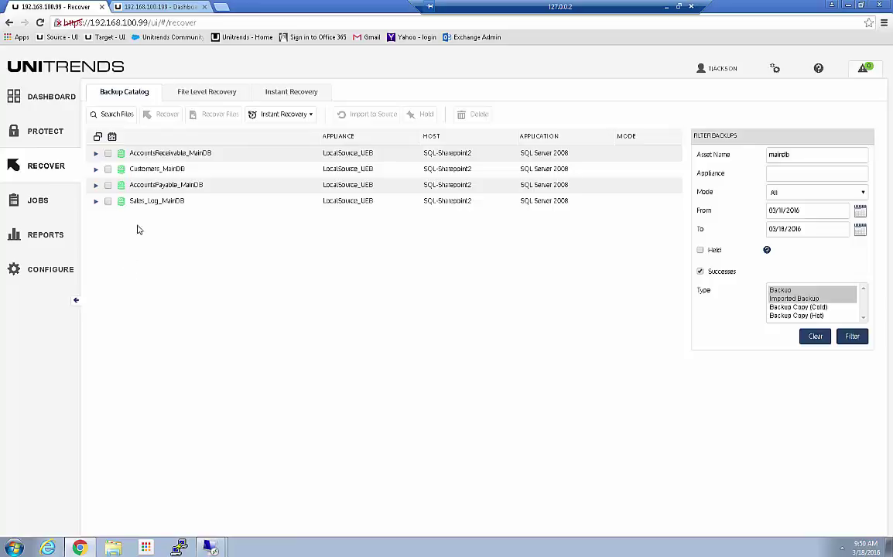
click(779, 155)
key(ctrl+a)
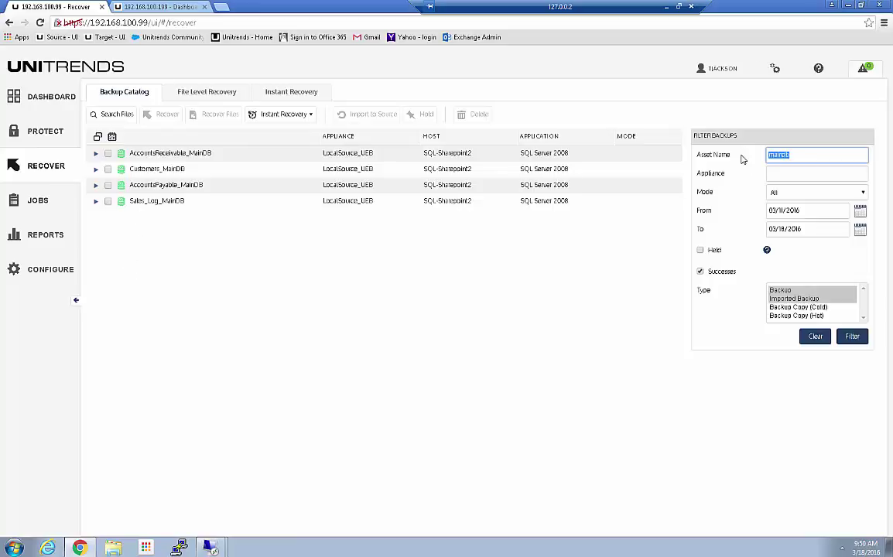
text(customer)
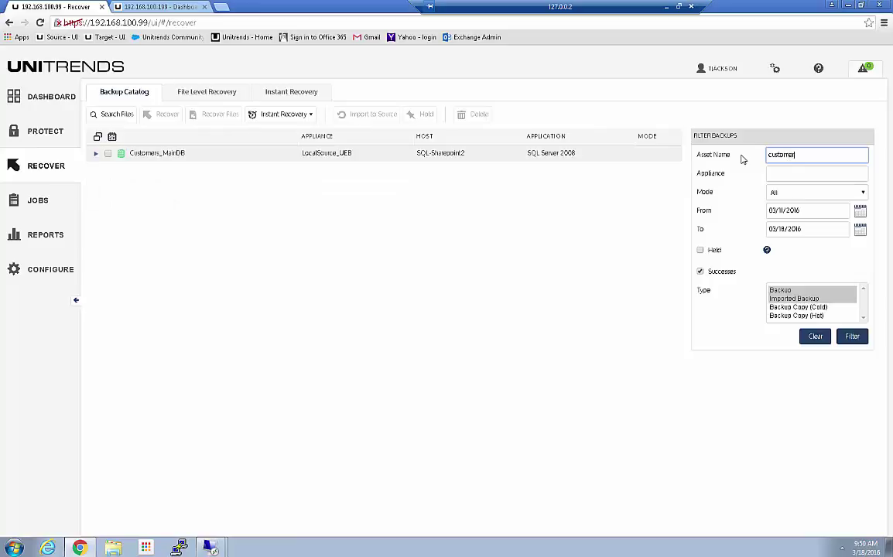
click(95, 153)
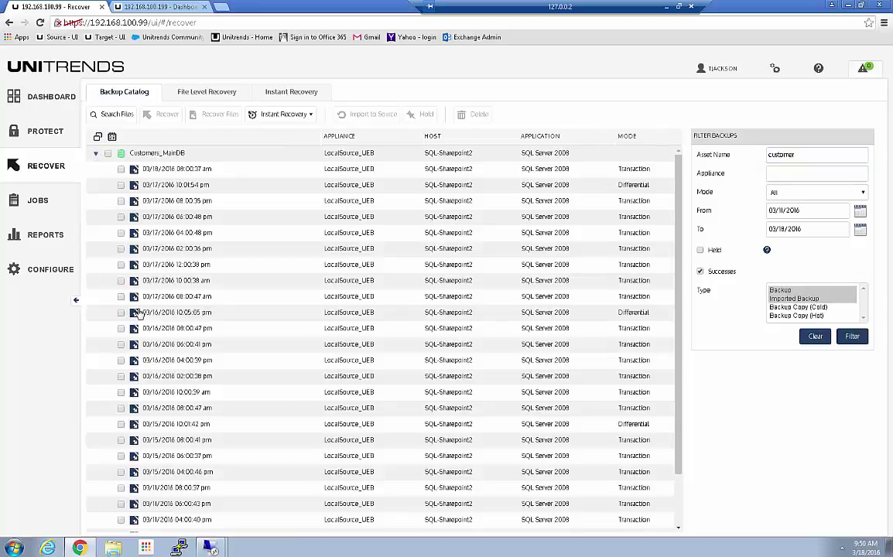
- Set the catalog filter's From date to 03/01/2016, apply it, and review the full Customers_MainDB backup list
click(860, 213)
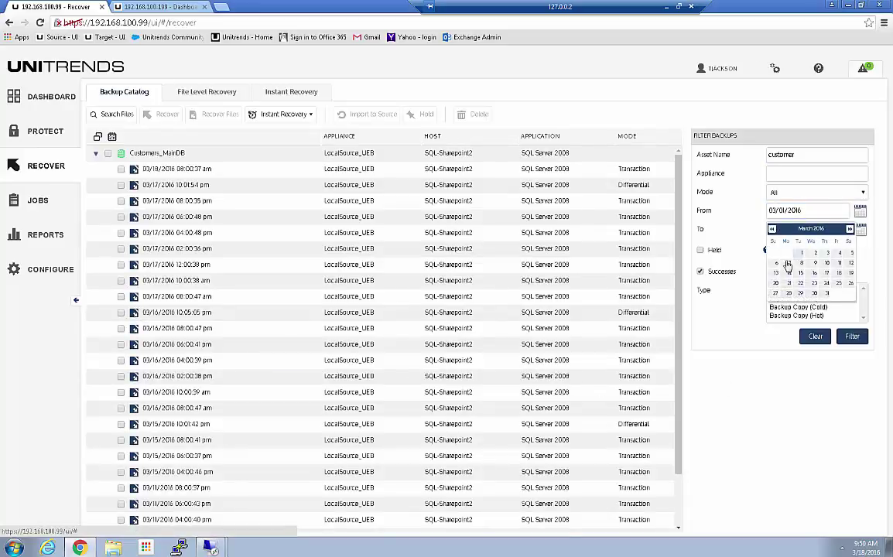
click(801, 246)
click(852, 337)
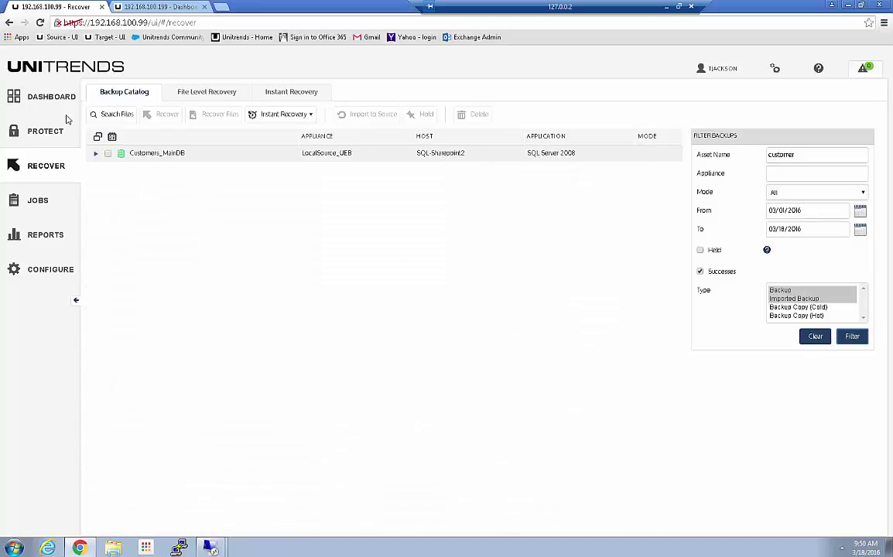
click(96, 156)
scroll(263, 302, down, 15)
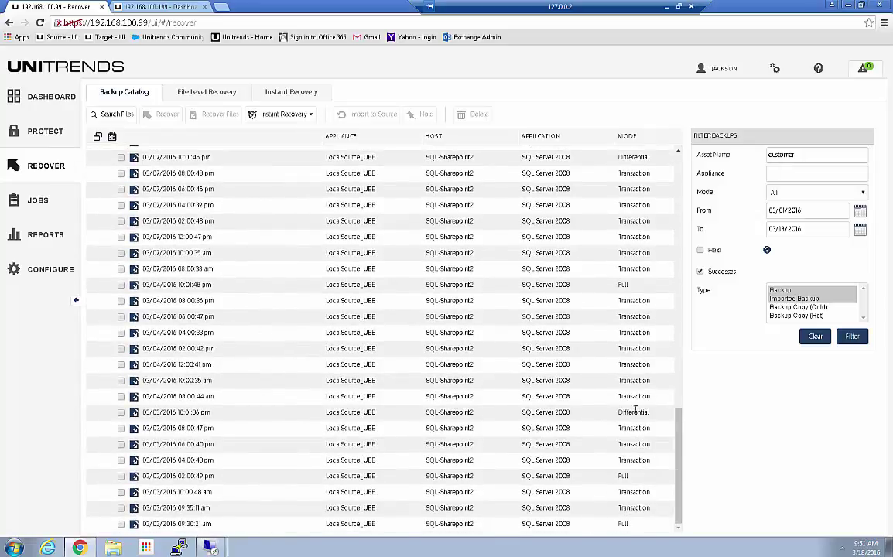
scroll(633, 309, up, 10)
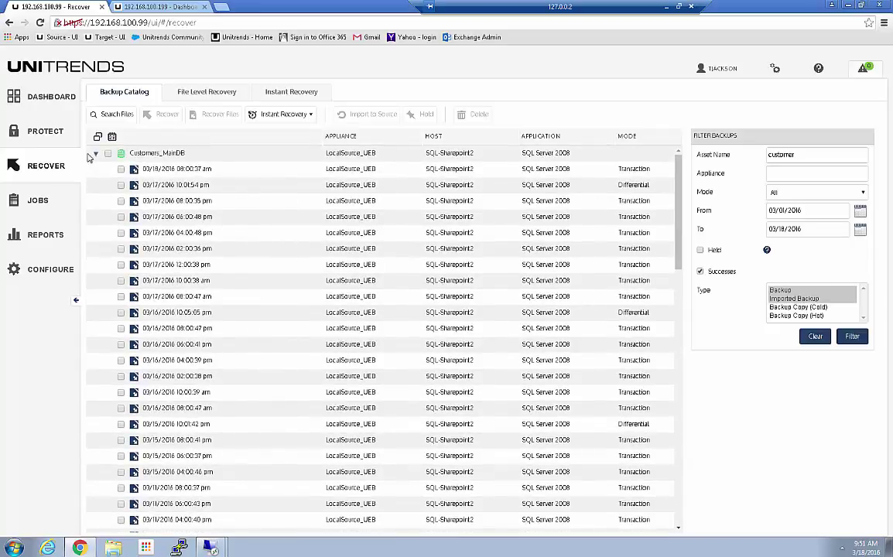
- Collapse the Customers_MainDB backups and filter the catalog by asset name maindb
click(94, 153)
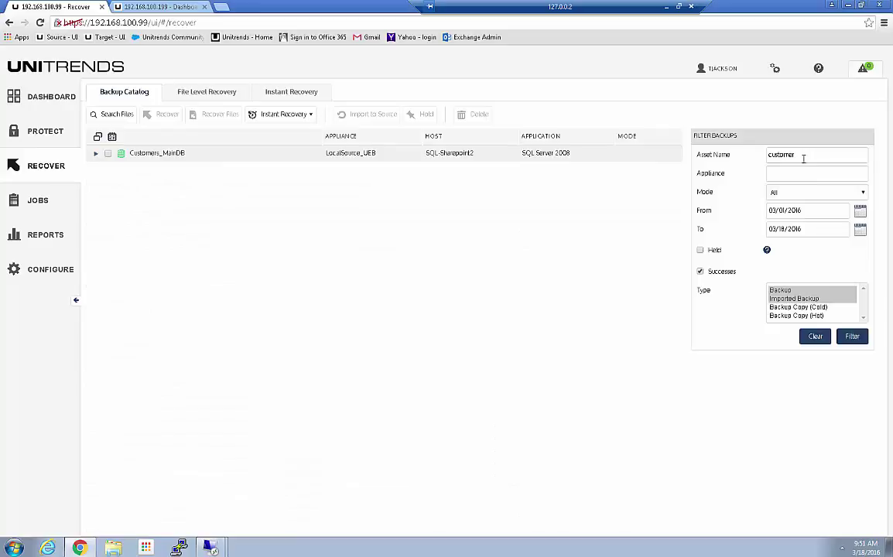
click(717, 156)
text(maindb)
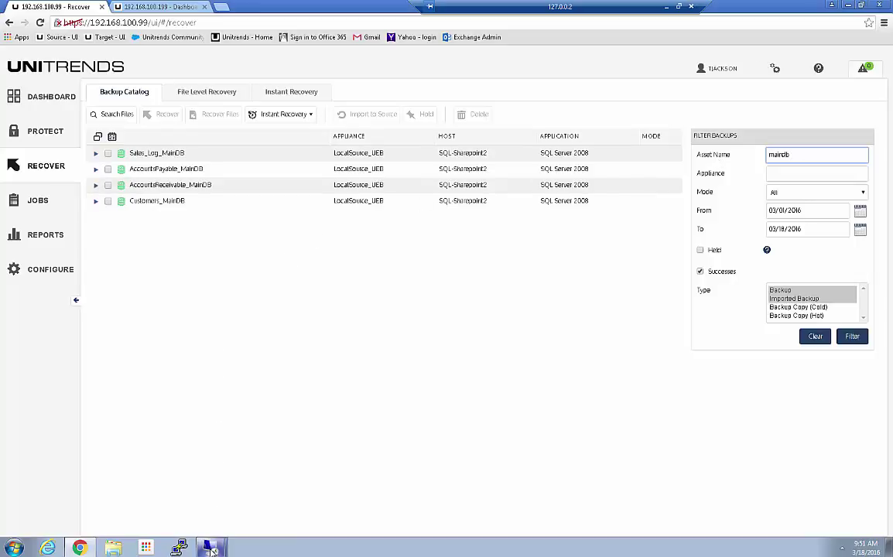
- Switch to the SQL-Sharepoint1 remote desktop, connect Management Studio to SQL-SHAREPOINT\SHAREPOINT with Windows Authentication, and expand its Databases folder
mouse_move(210, 547)
click(186, 474)
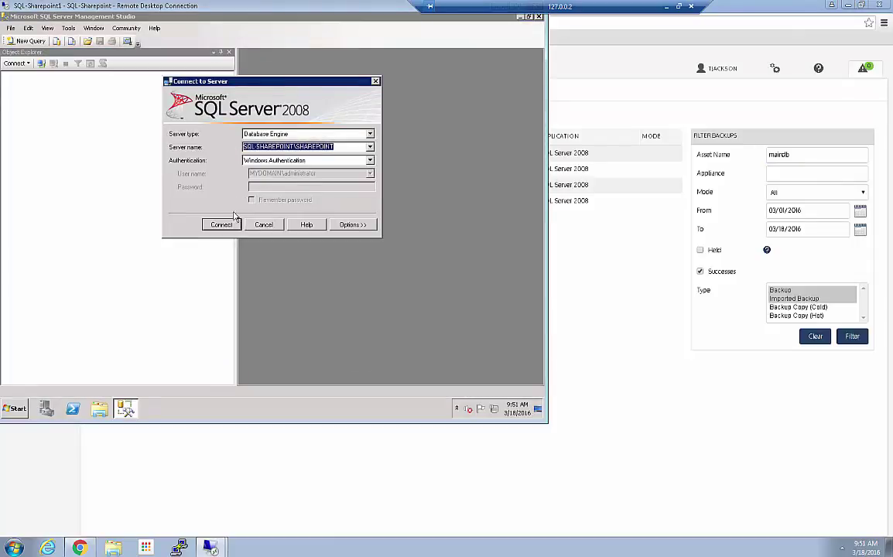
click(221, 226)
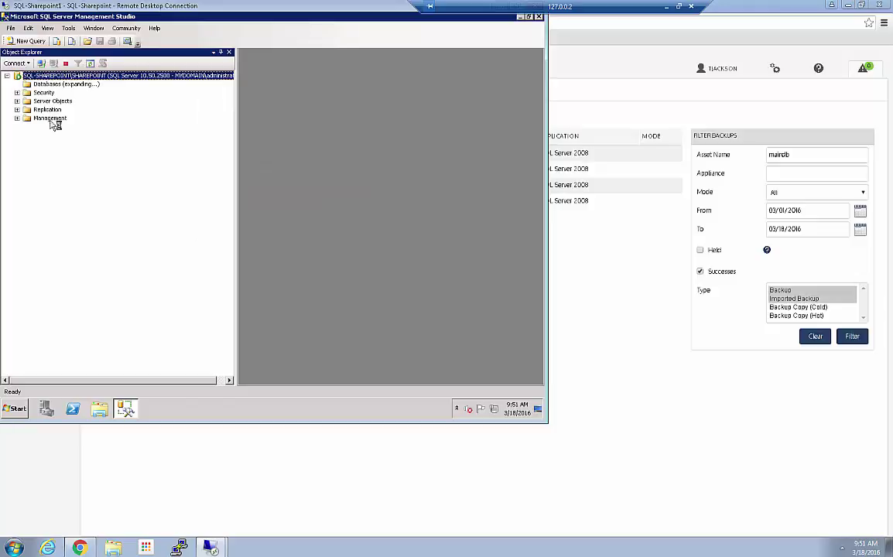
click(45, 85)
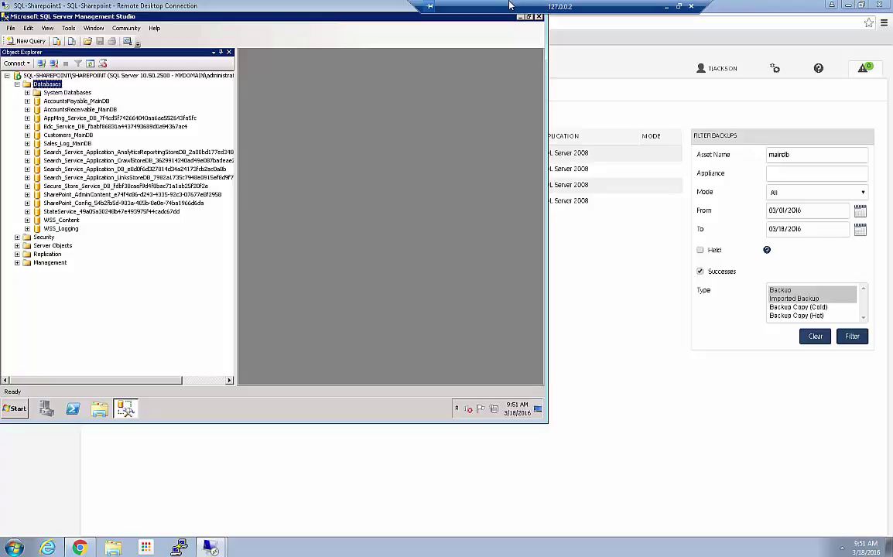
- Widen the Object Explorer to review the complete database names, and return to the Unitrends backup catalog in Chrome
drag(510, 8, 245, 11)
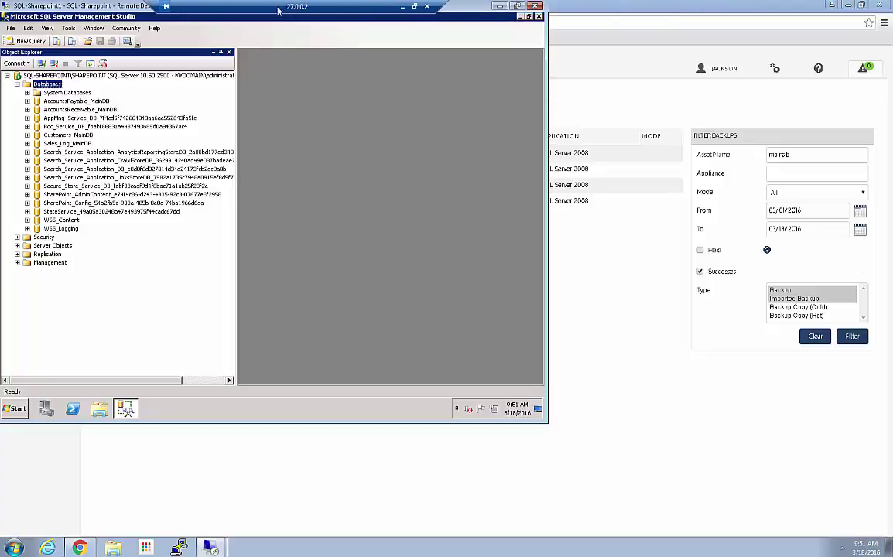
click(498, 7)
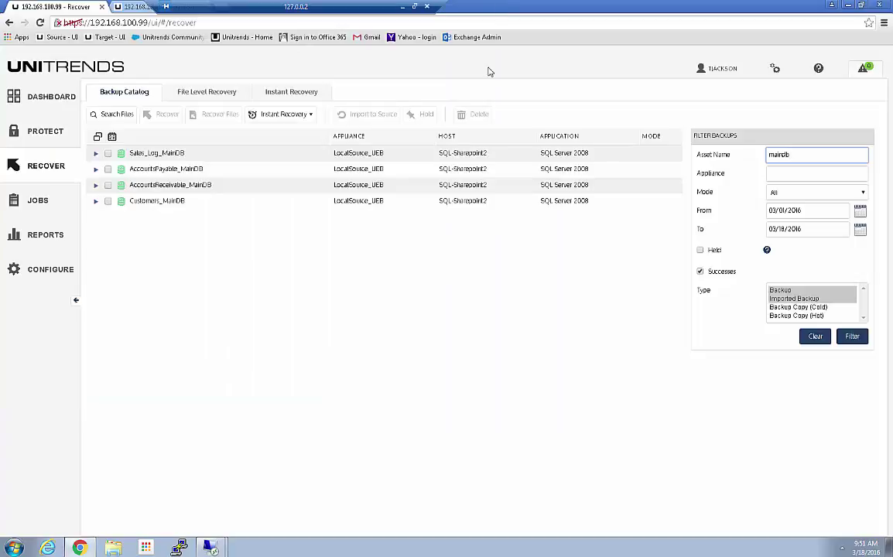
click(209, 547)
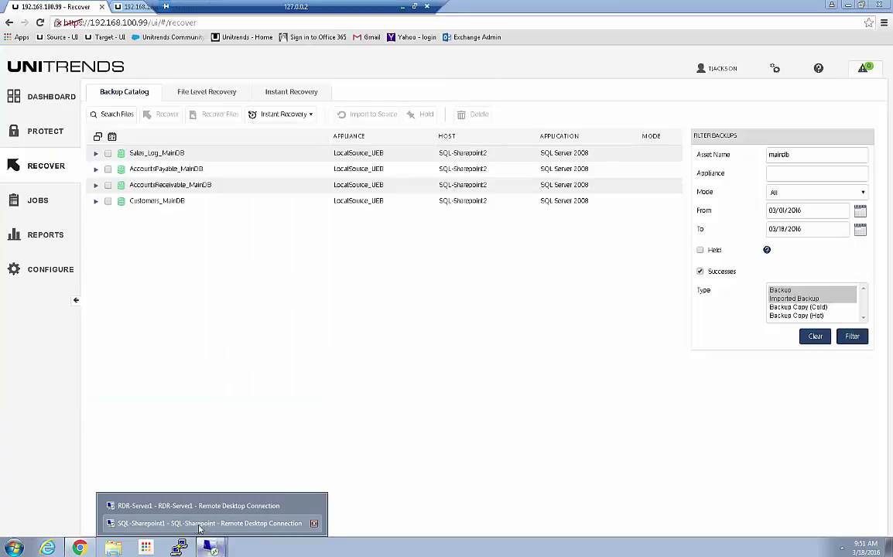
click(193, 474)
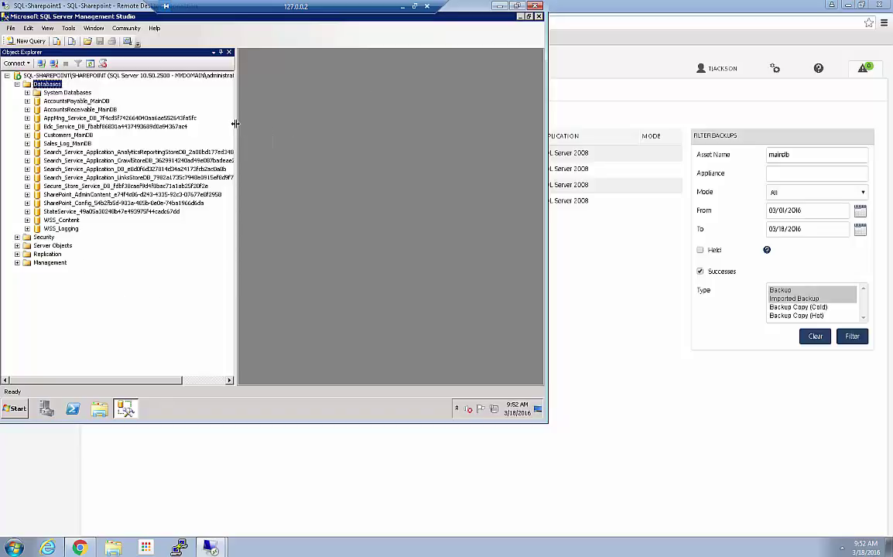
drag(236, 124, 298, 125)
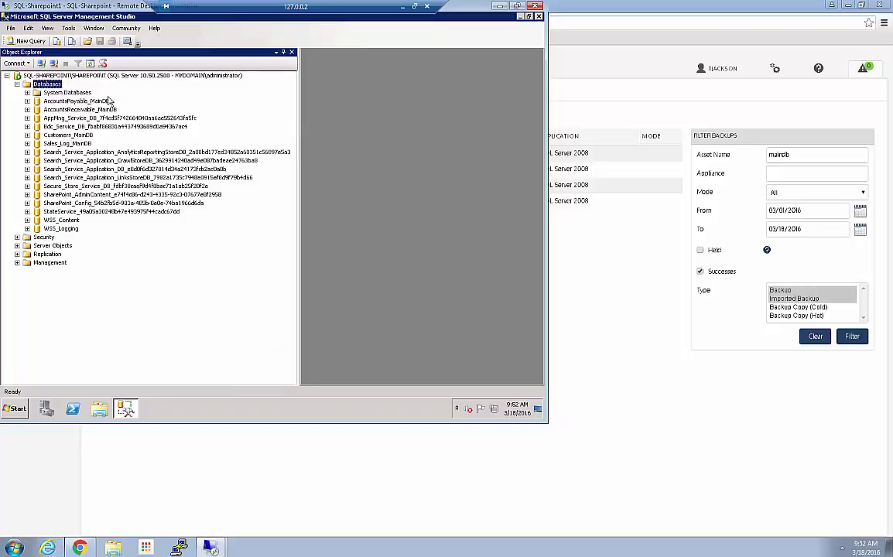
click(453, 379)
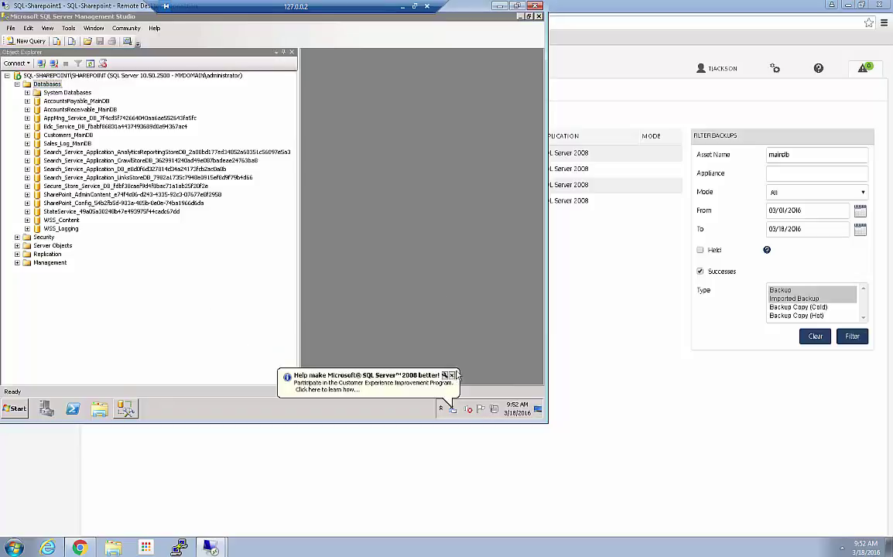
click(500, 7)
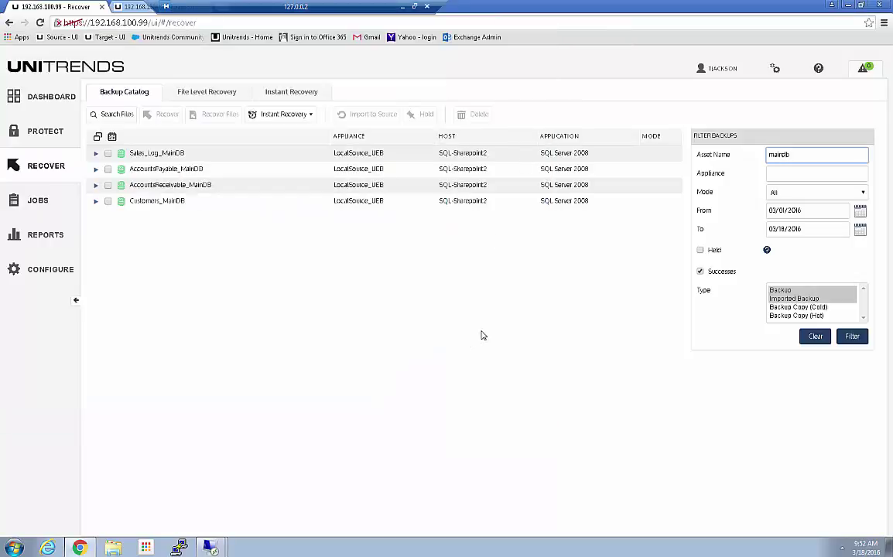
- Expand the Sales_Log_MainDB backups and filter the catalog to the backup mode Full
click(95, 153)
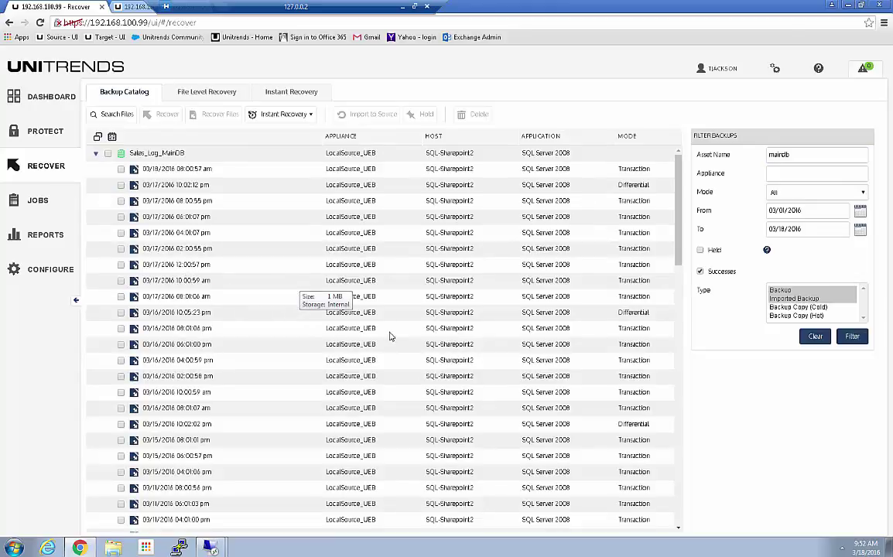
click(804, 194)
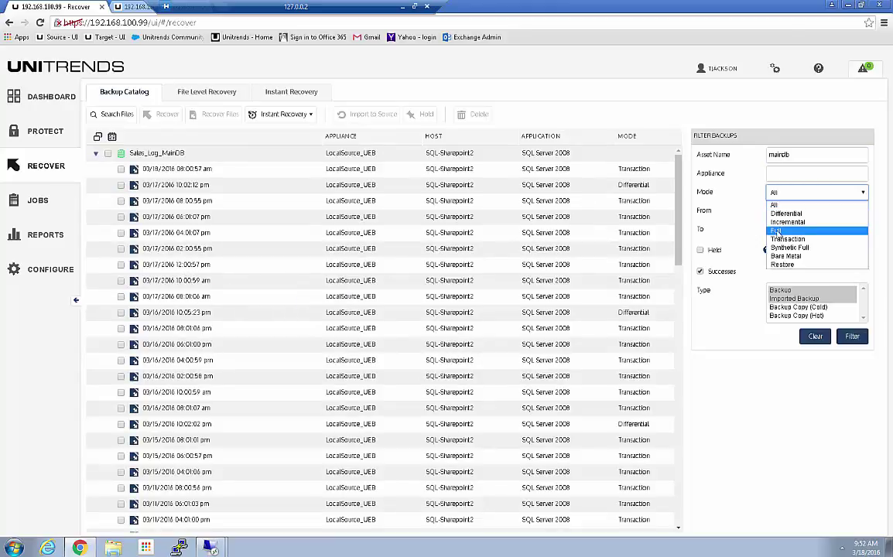
click(779, 232)
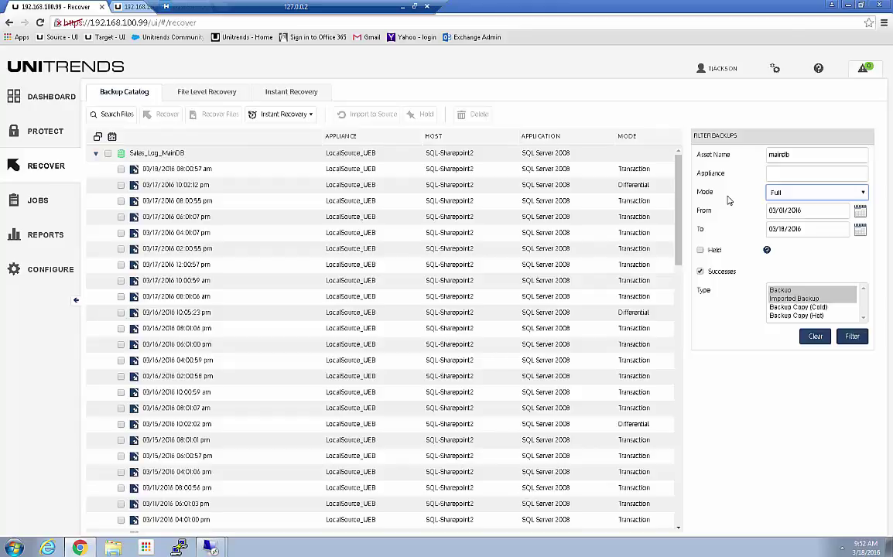
click(854, 338)
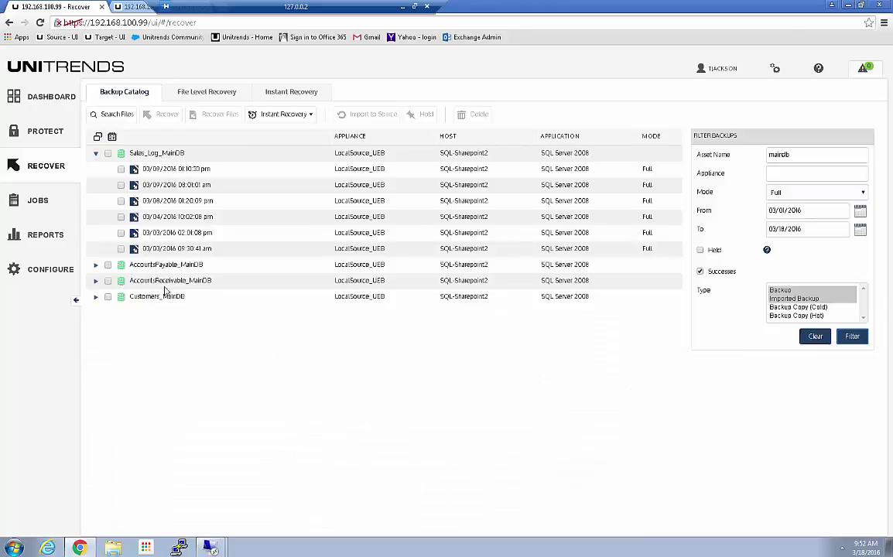
- Start a recovery of the 03/09/2016 01:10:33 pm Sales_Log_MainDB backup with target RDR-Server2 and instance RDR-SERVER1\SQLRDR
click(121, 168)
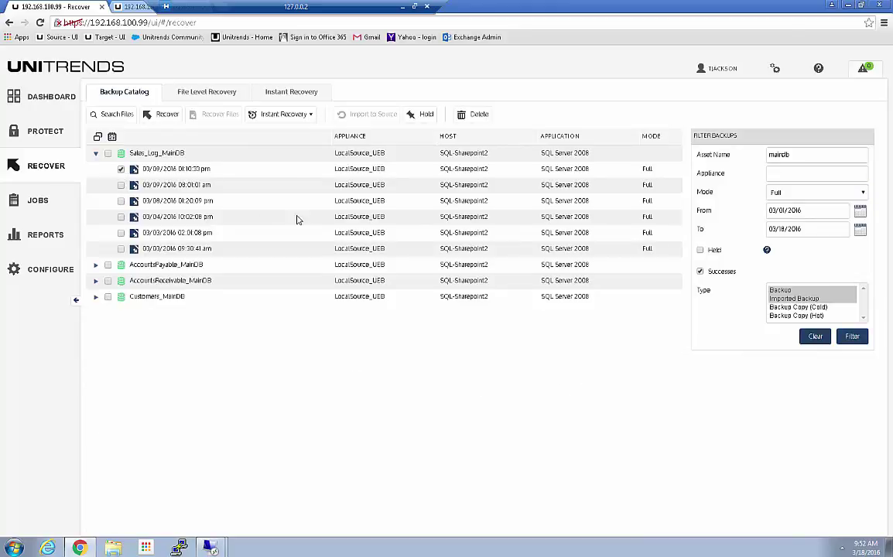
click(164, 114)
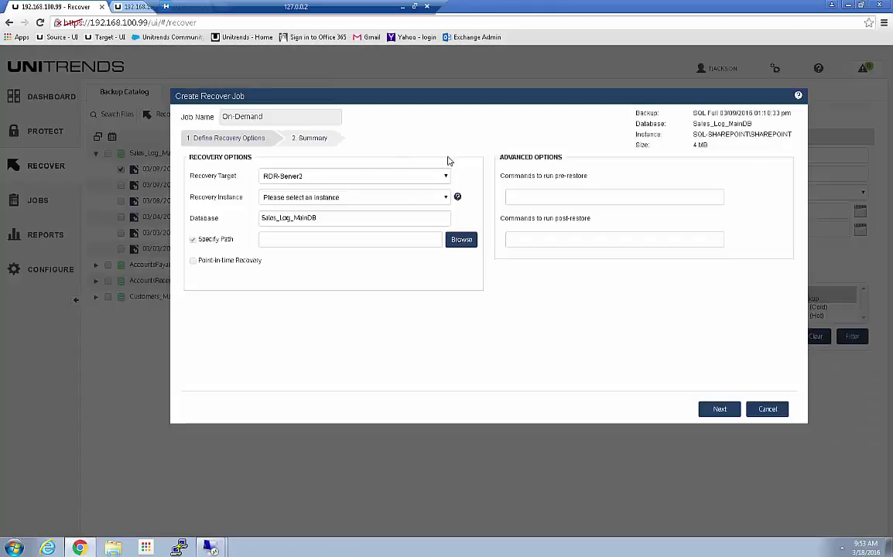
click(444, 178)
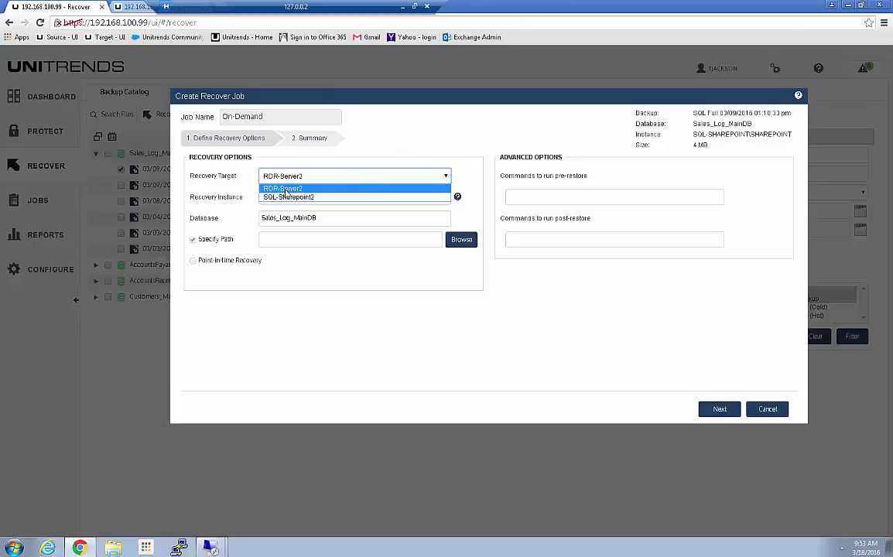
click(270, 189)
click(270, 199)
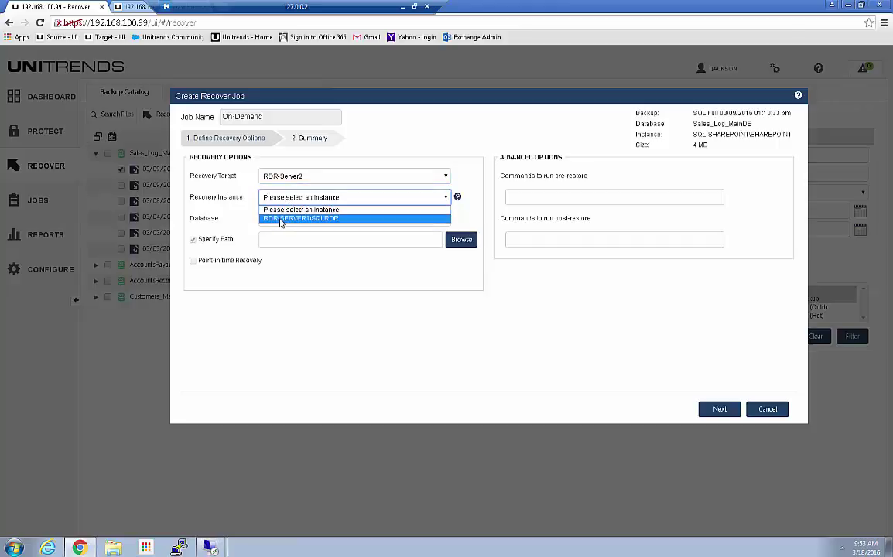
click(278, 220)
- Keep the database name Sales_Log_MainDB and set the recovery path to C:\temp_SQL1
click(336, 217)
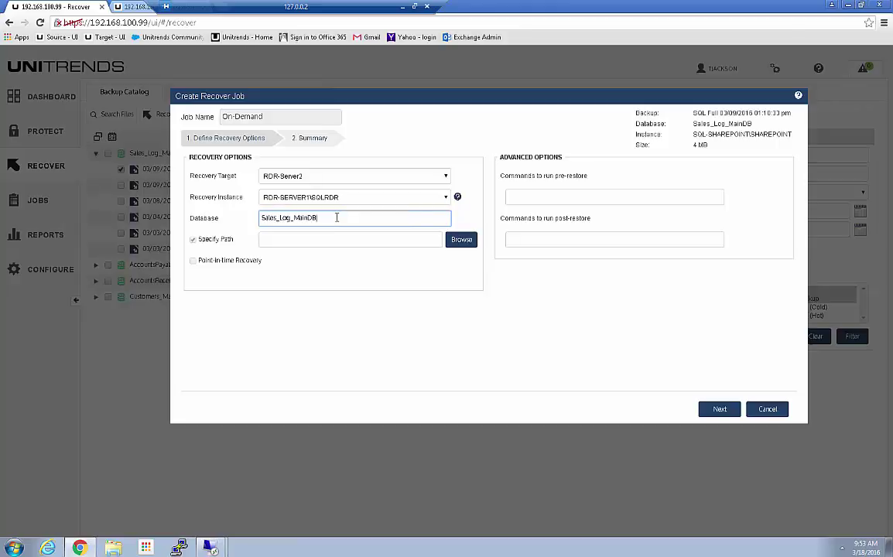
click(282, 241)
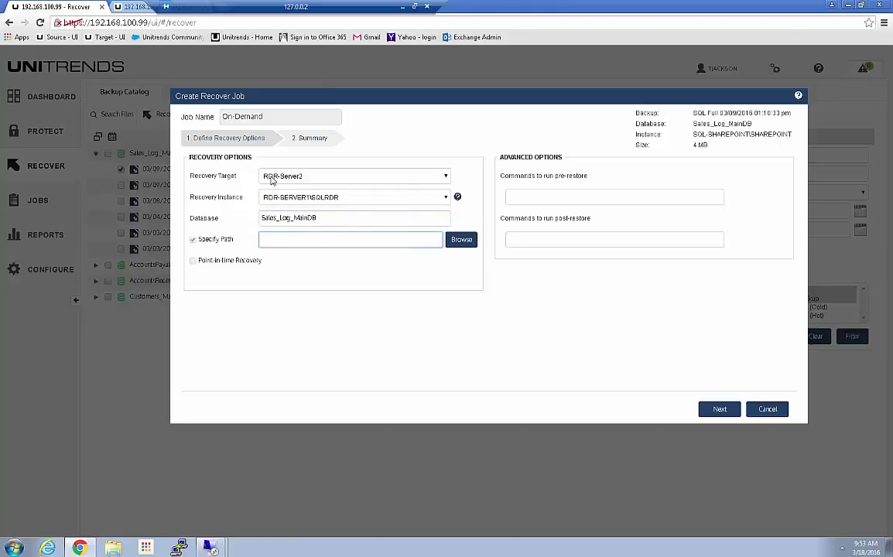
click(281, 241)
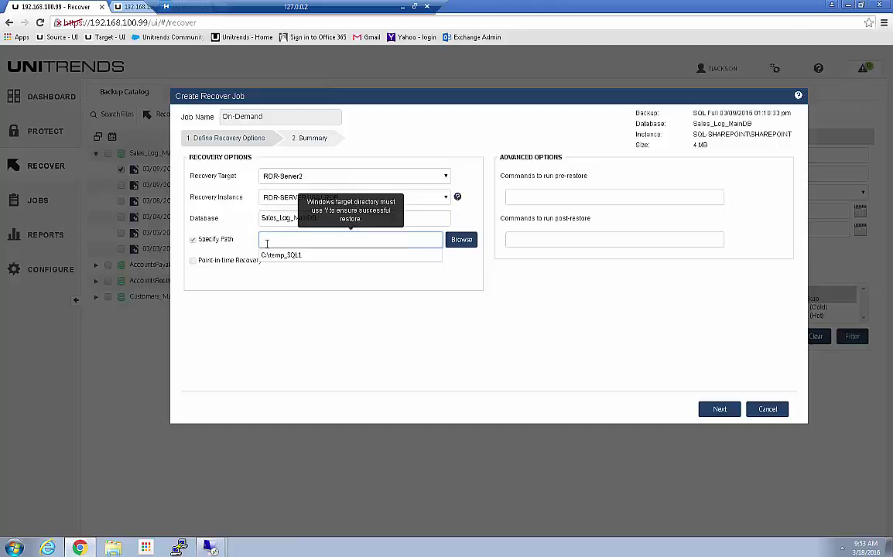
click(270, 258)
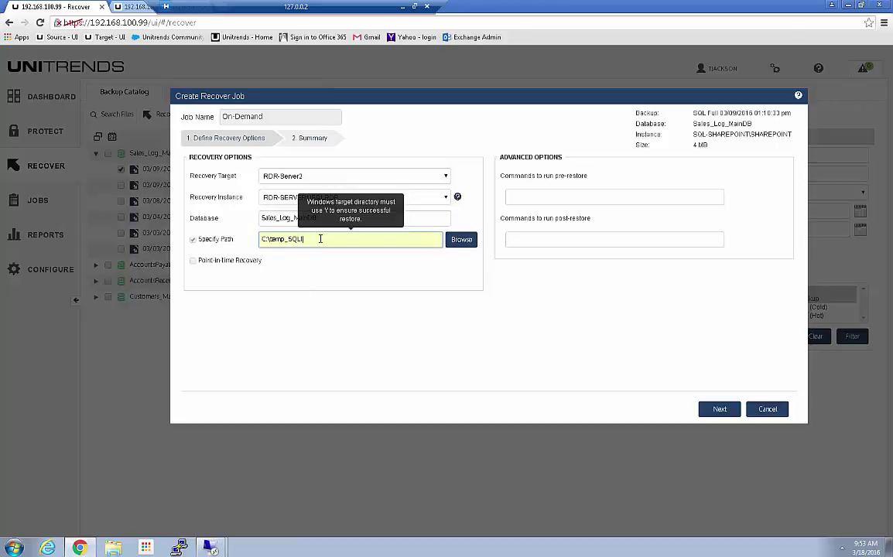
click(463, 242)
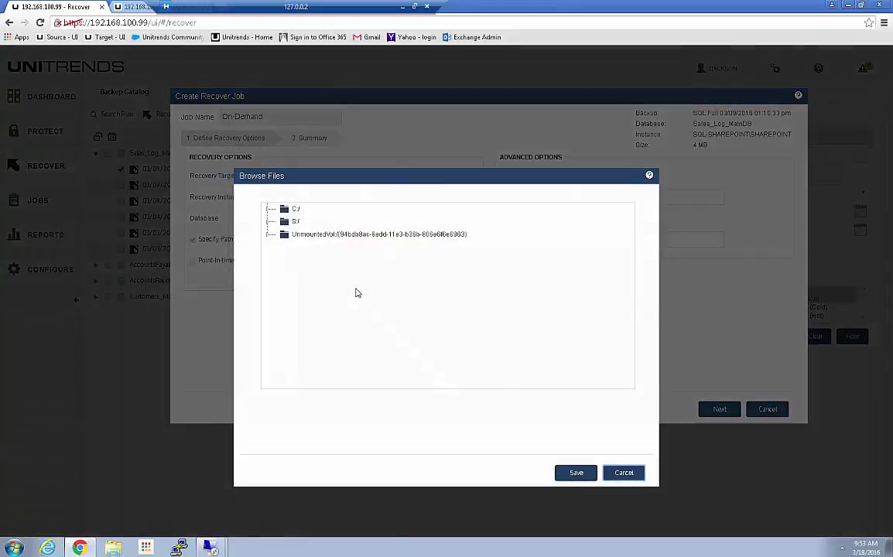
click(269, 209)
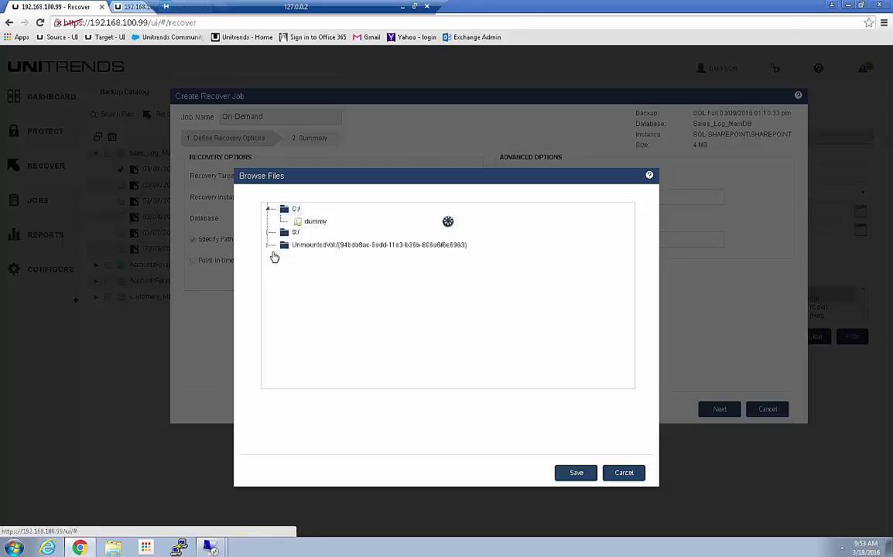
click(624, 474)
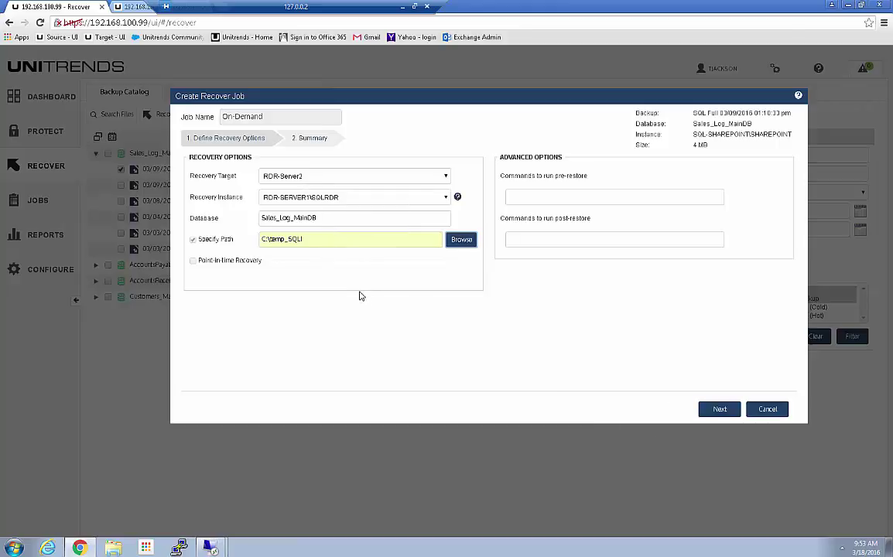
- Proceed to the recovery summary and save the Sales_Log_MainDB recovery job to start the restore
click(716, 409)
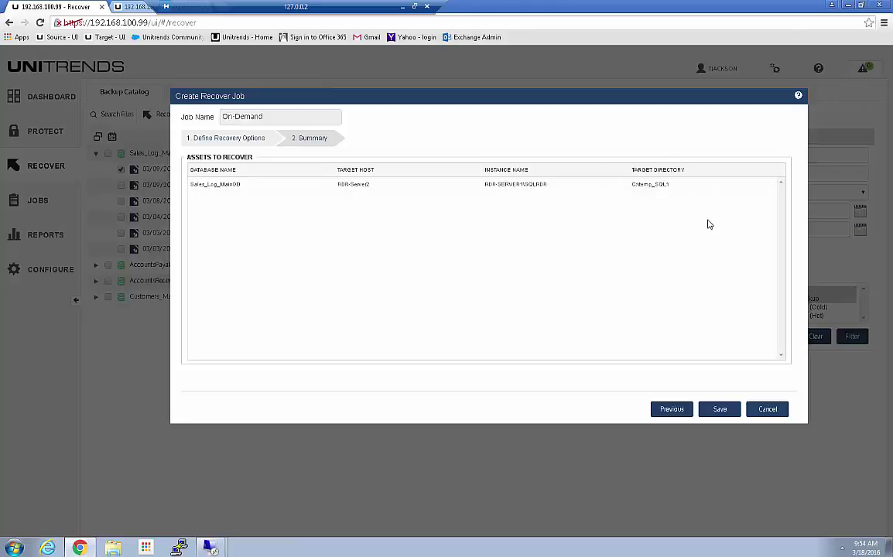
click(720, 410)
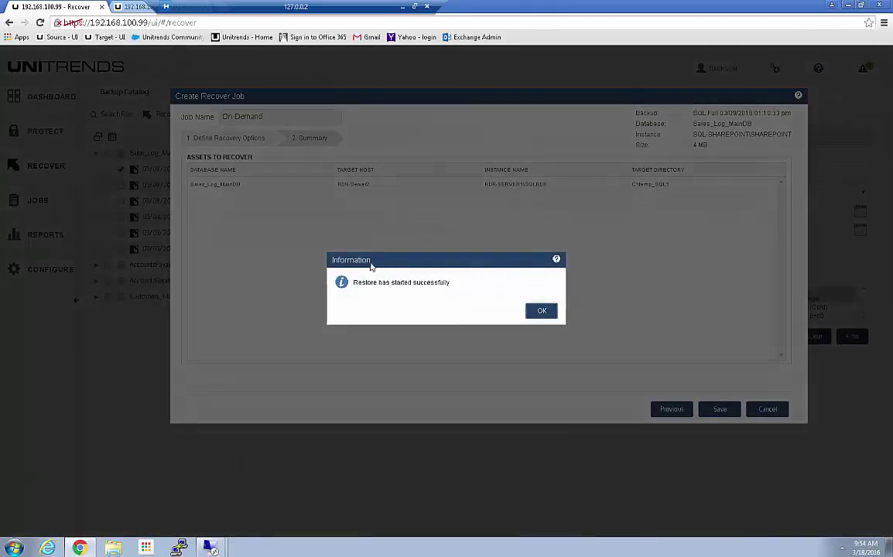
click(541, 311)
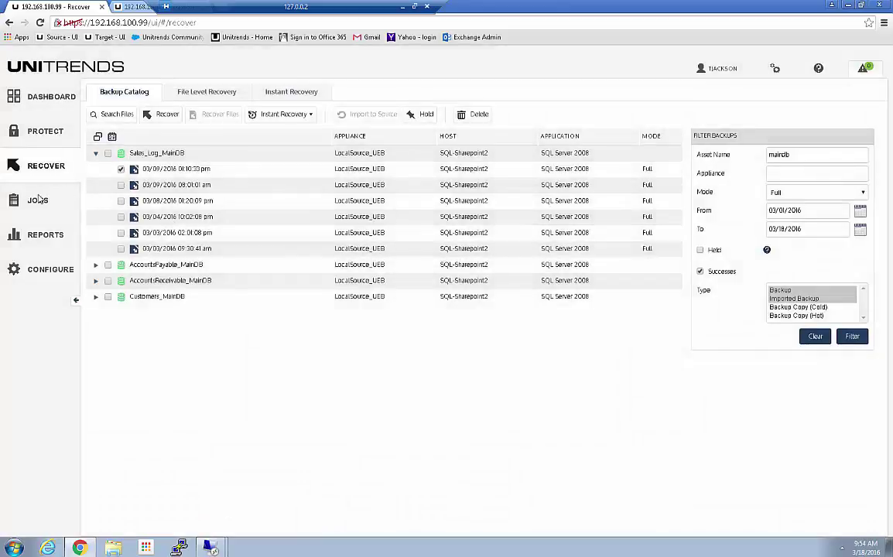
- Show the details of the Sales_Log_MainDB restore among the active jobs to check its progress
click(39, 200)
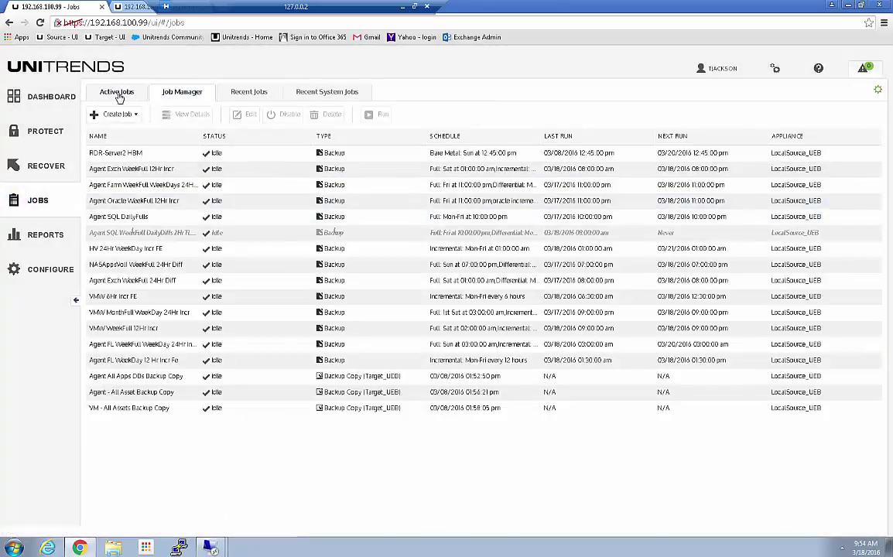
click(117, 92)
click(129, 153)
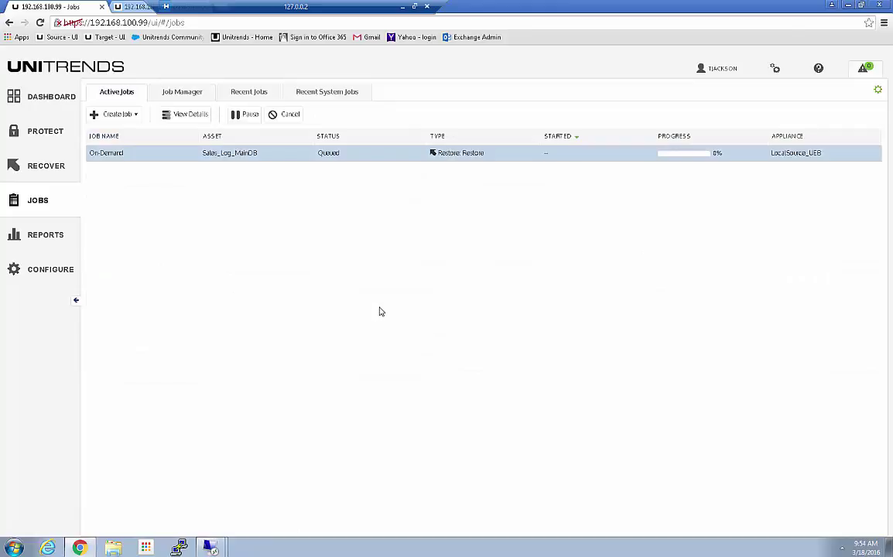
click(182, 116)
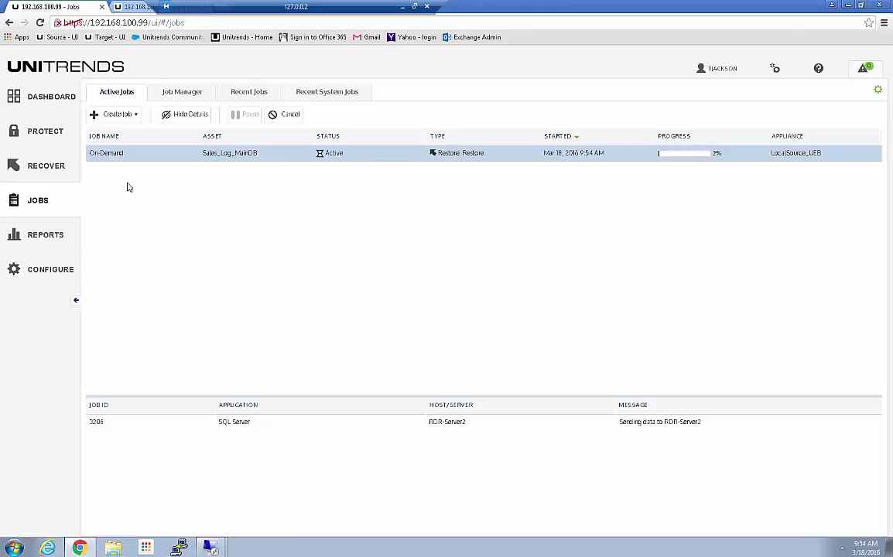
- Filter the backup catalog by the asset name maindb and expand the AccountsReceivable_MainDB backups
click(34, 164)
click(773, 155)
text(maindb)
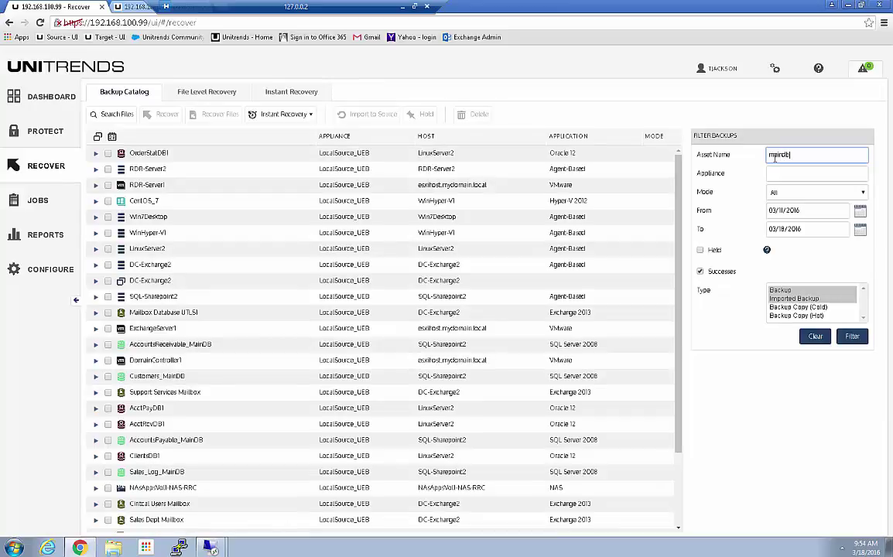
key(Return)
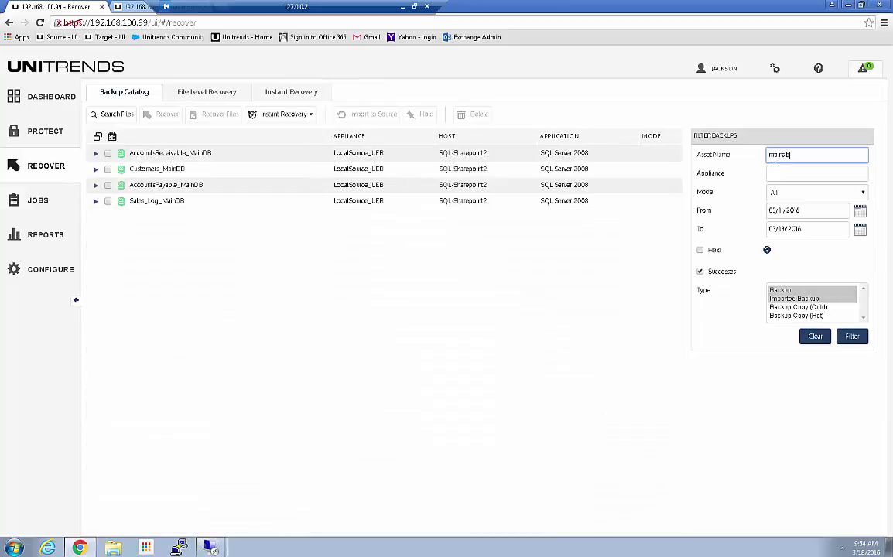
click(96, 153)
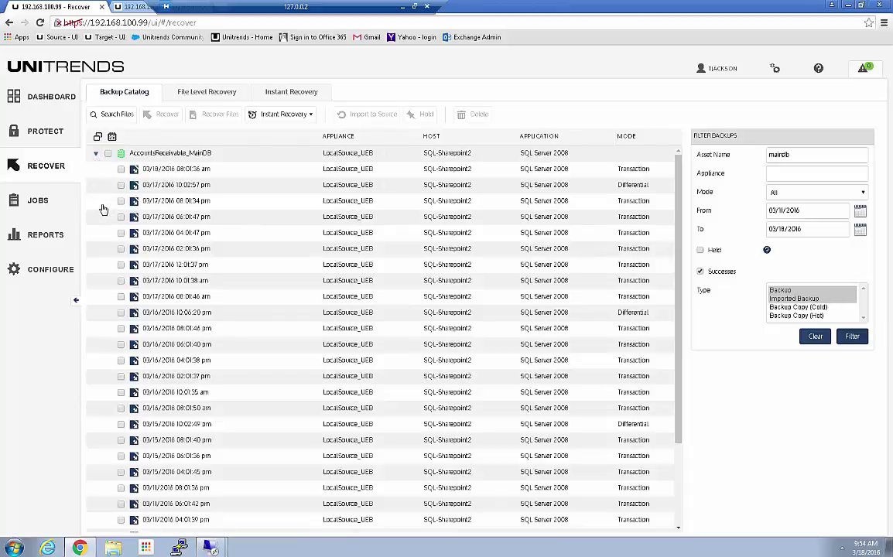
- Filter the catalog to the backup mode Differential
click(856, 197)
key(Escape)
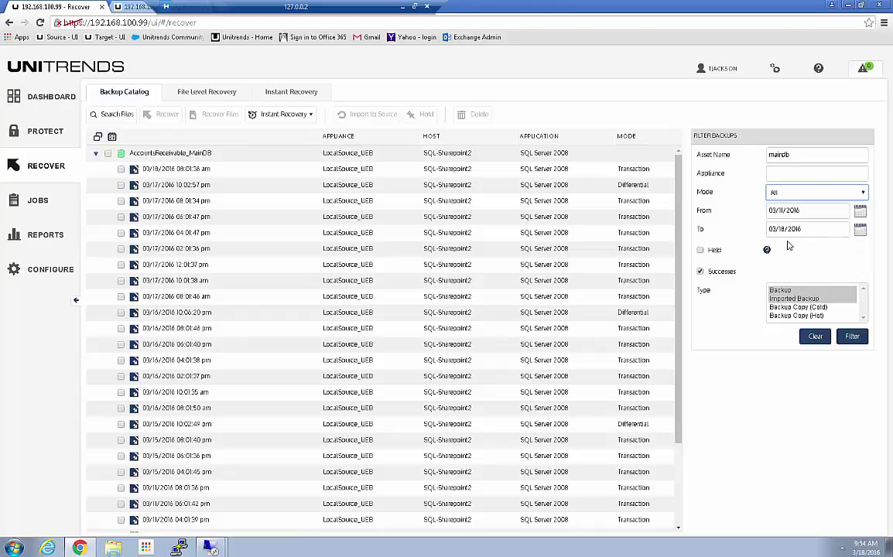
key(d)
key(Return)
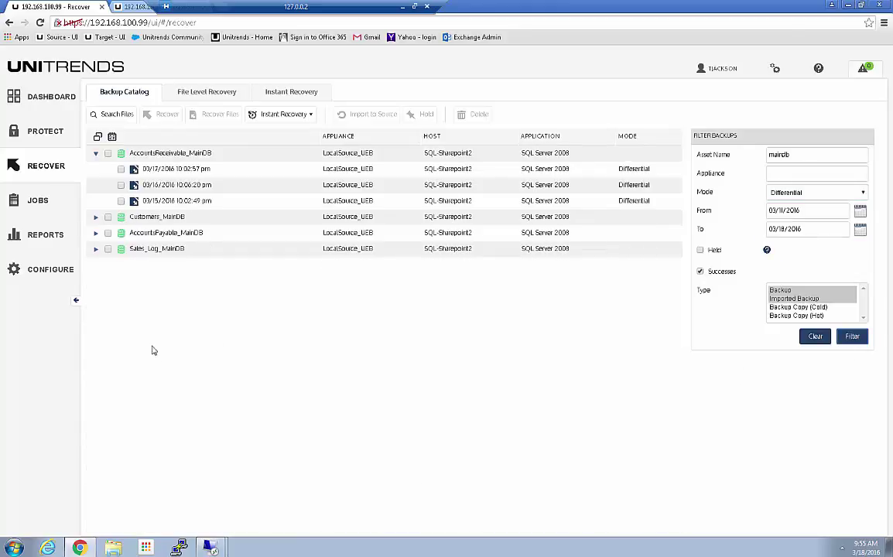
- Start a recovery of the 03/17/2016 10:02:57 pm AccountsReceivable_MainDB backup with target SQL-Sharepoint2 and instance SQL-SHAREPOINT\SHAREPOINT
click(121, 169)
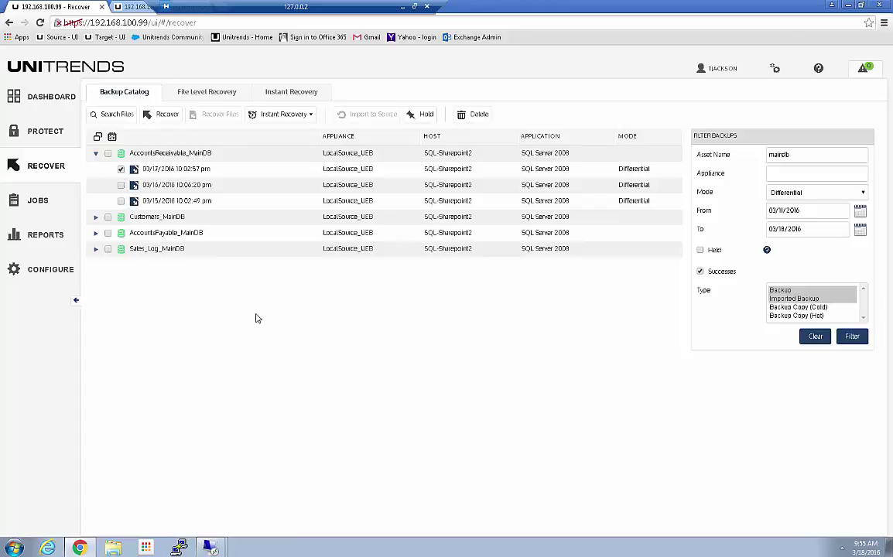
click(162, 117)
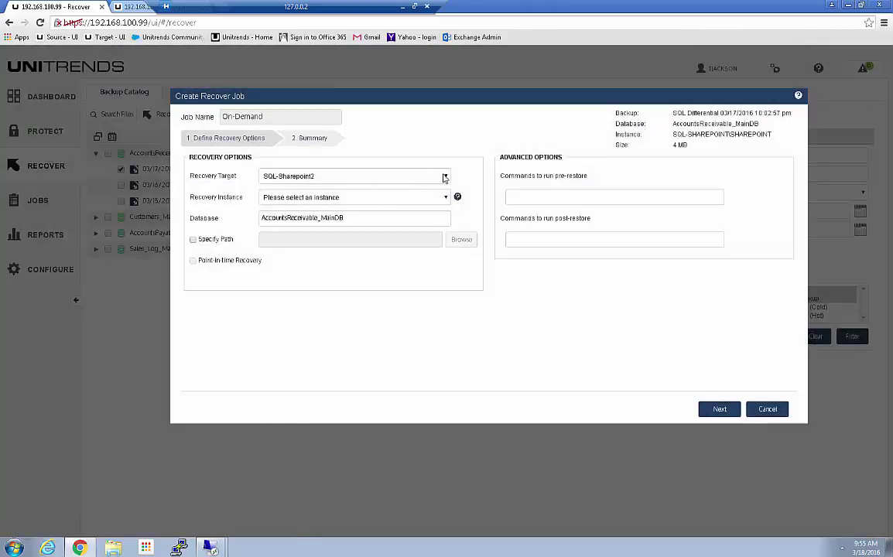
click(446, 176)
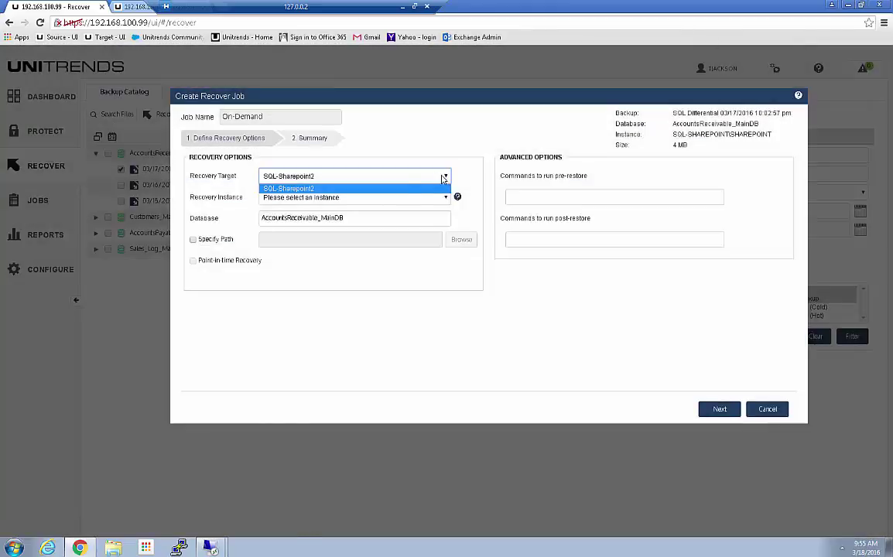
click(277, 190)
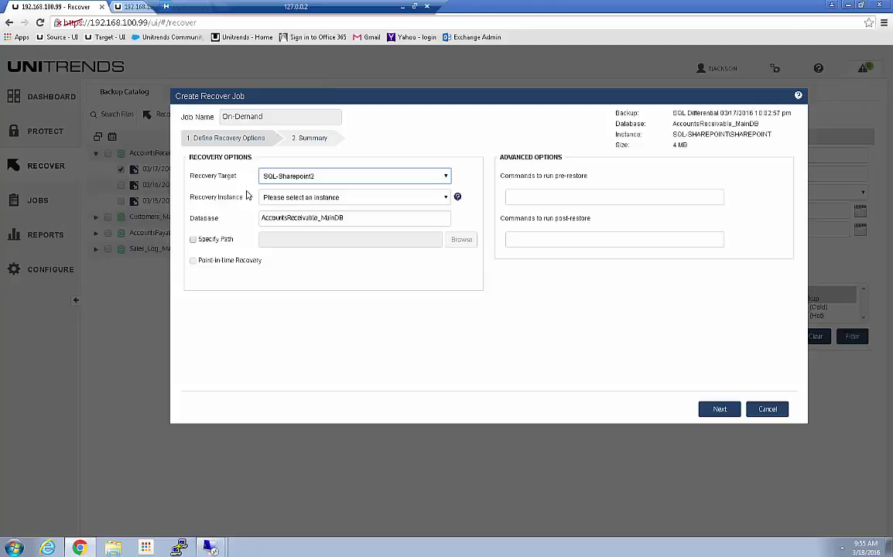
click(441, 198)
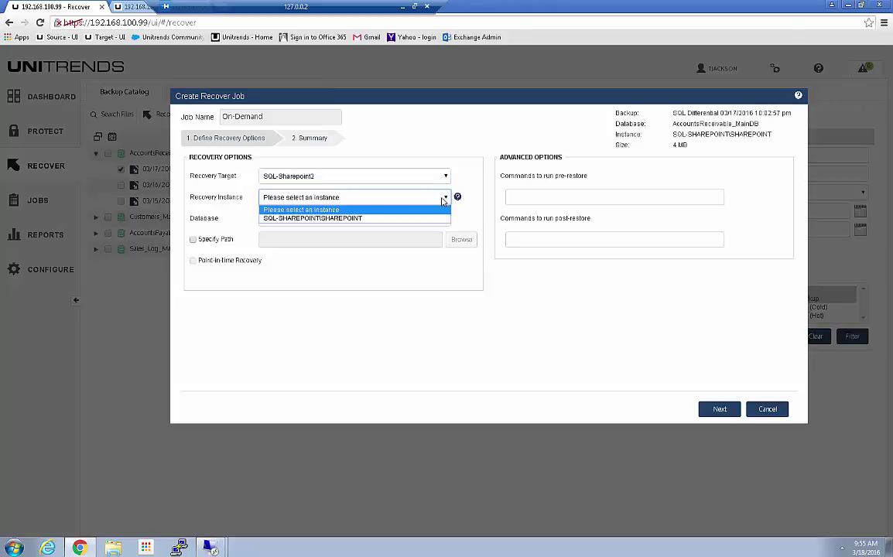
click(317, 219)
- Name the recovered database AccountsReceivable_MainDB_Diff and set the recovery path to C:\temp_SQL2
click(358, 219)
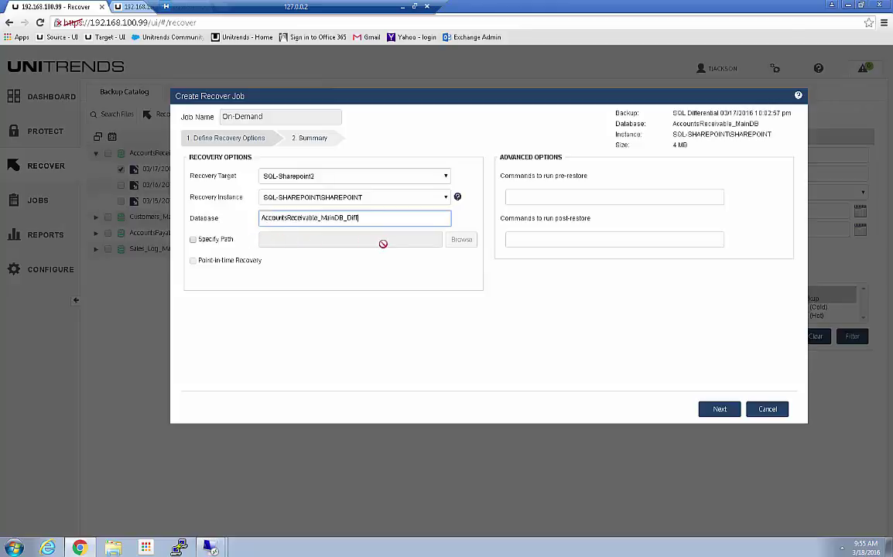
click(193, 239)
click(272, 240)
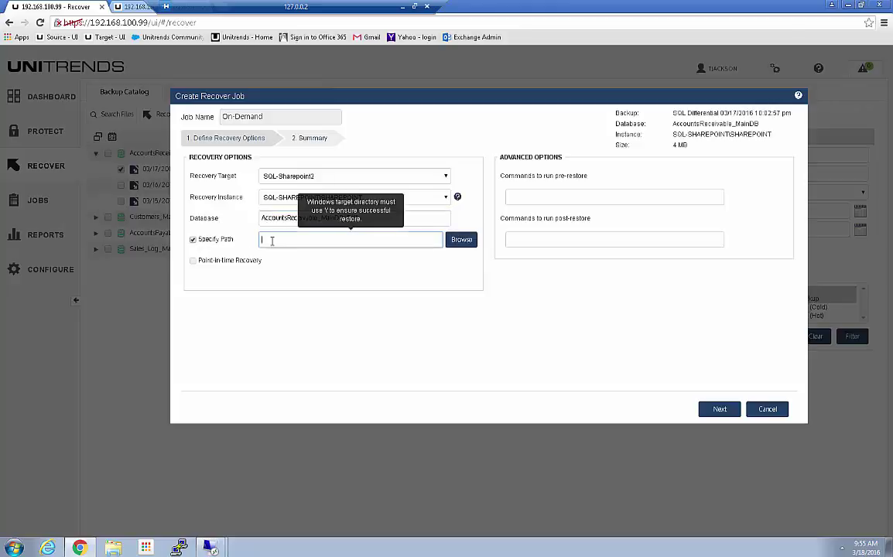
click(272, 240)
click(288, 255)
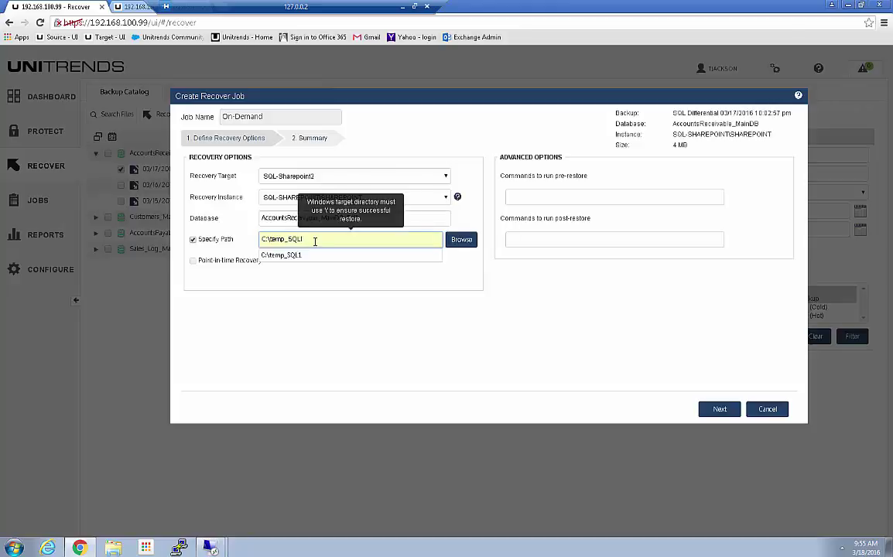
key(BackSpace)
text(2)
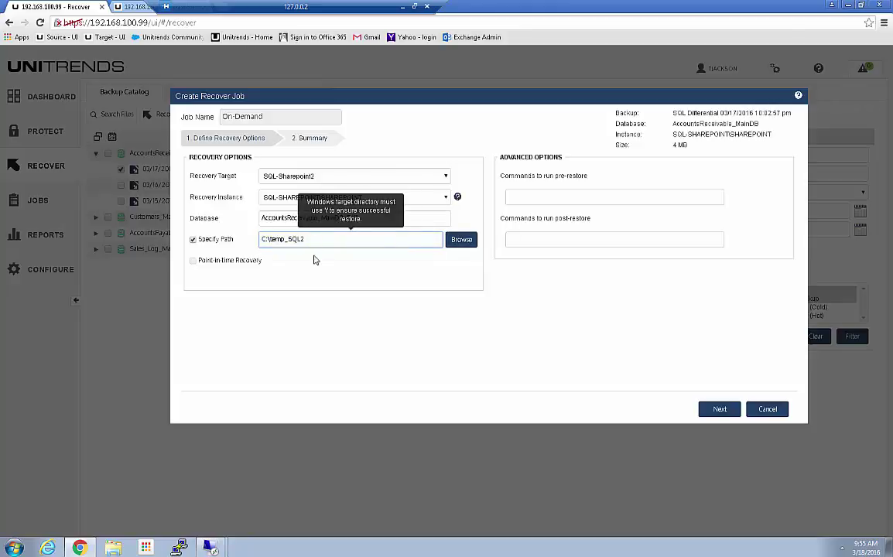
click(358, 320)
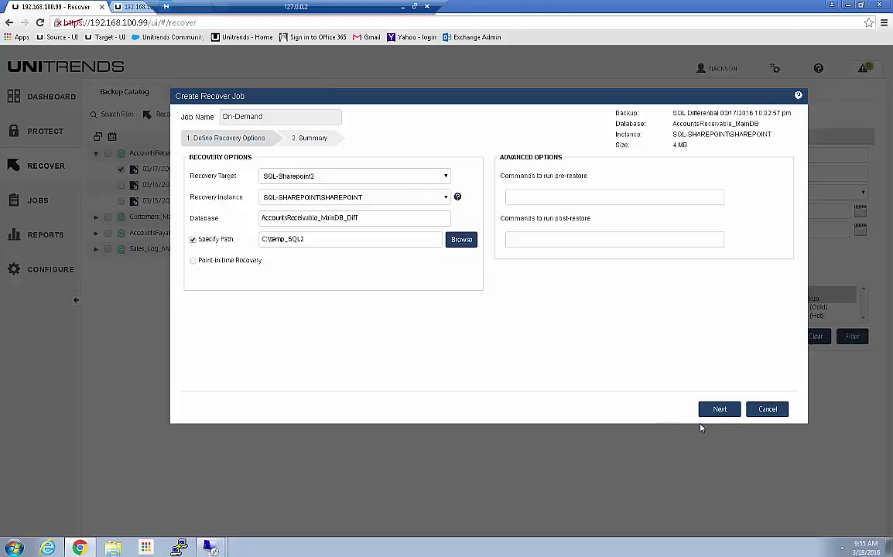
- Proceed to the summary and save the AccountsReceivable_MainDB_Diff recovery job to start the restore
click(719, 409)
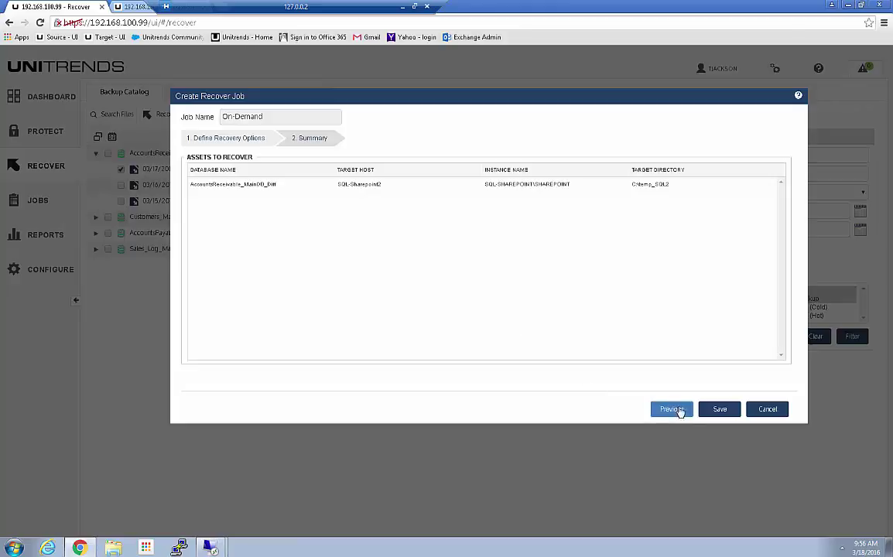
click(719, 409)
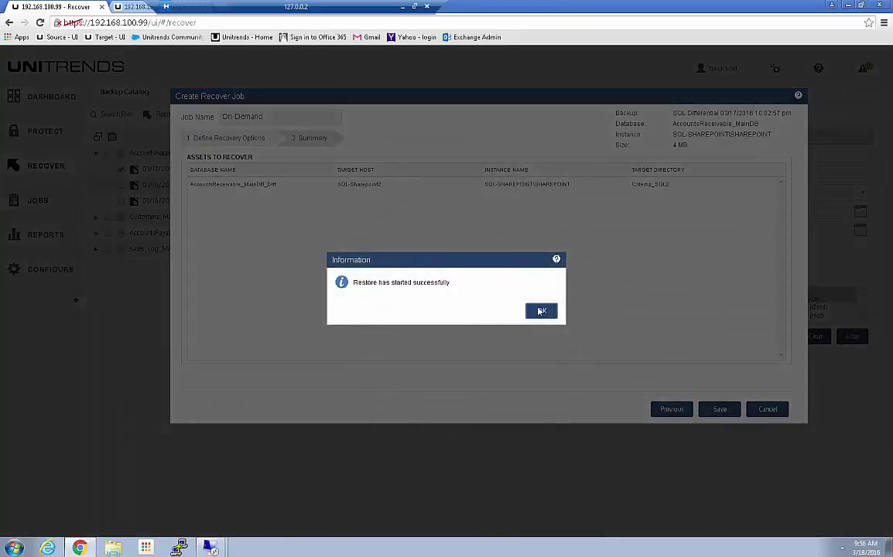
click(541, 311)
- Show the details of the two AccountsReceivable_MainDB restore jobs among the active jobs
click(38, 201)
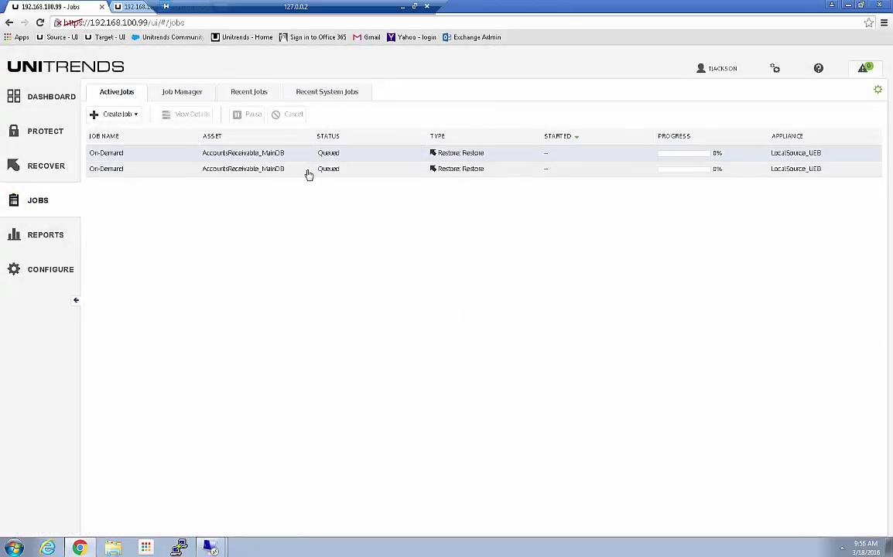
click(308, 171)
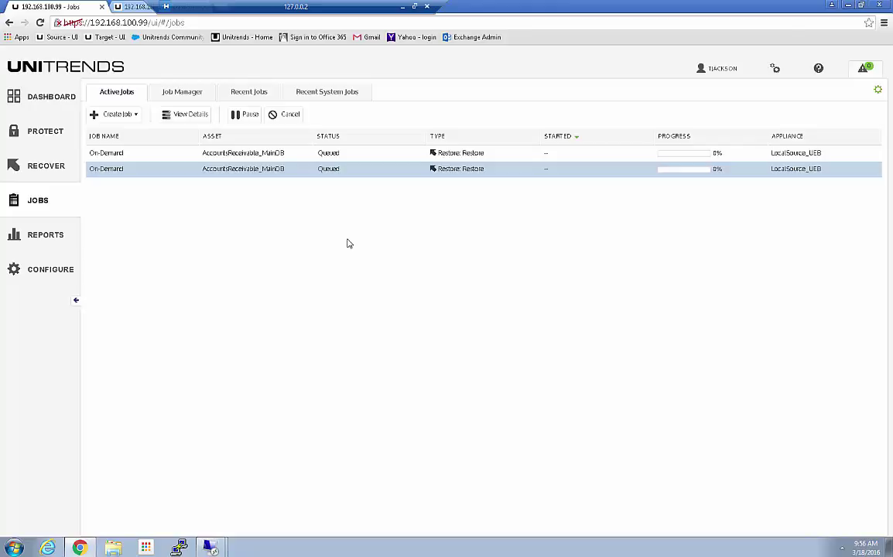
click(188, 119)
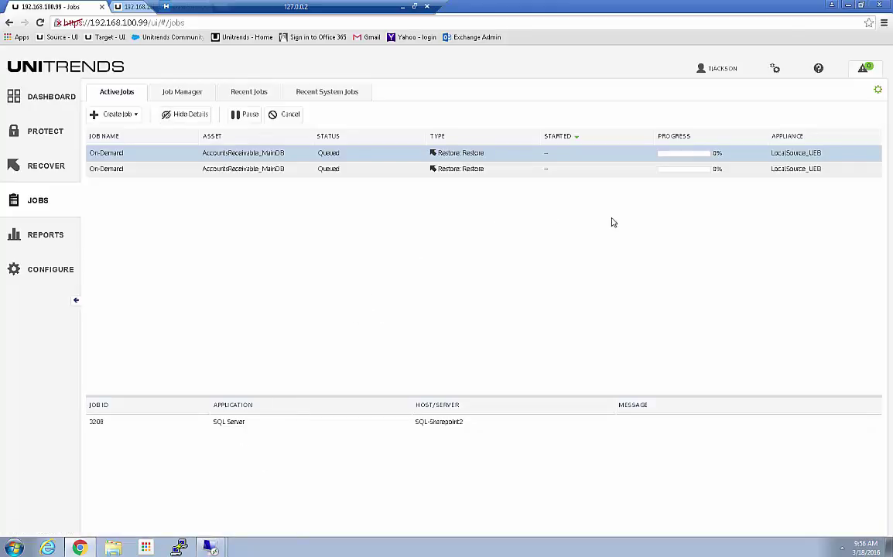
click(324, 175)
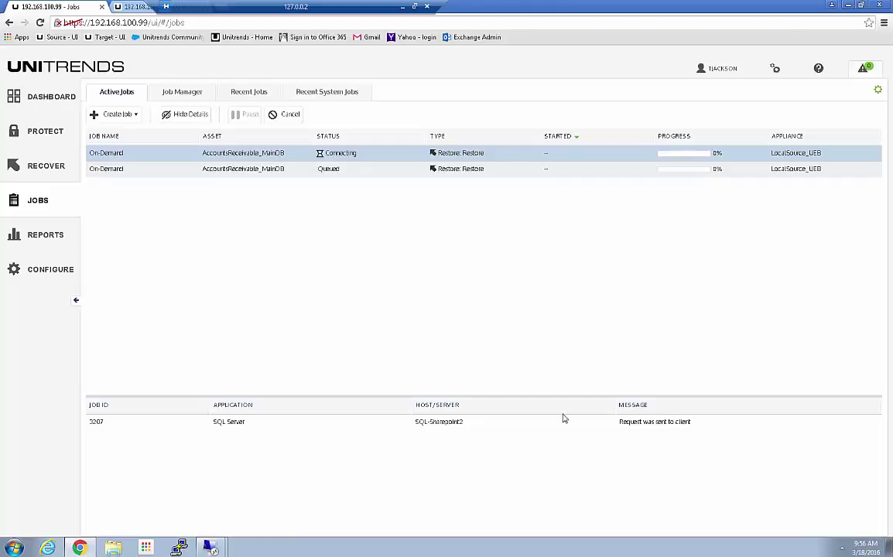
- Switch to the SQL-Sharepoint1 remote desktop and refresh the Databases list in SQL Server Management Studio to check the restored database
mouse_move(209, 547)
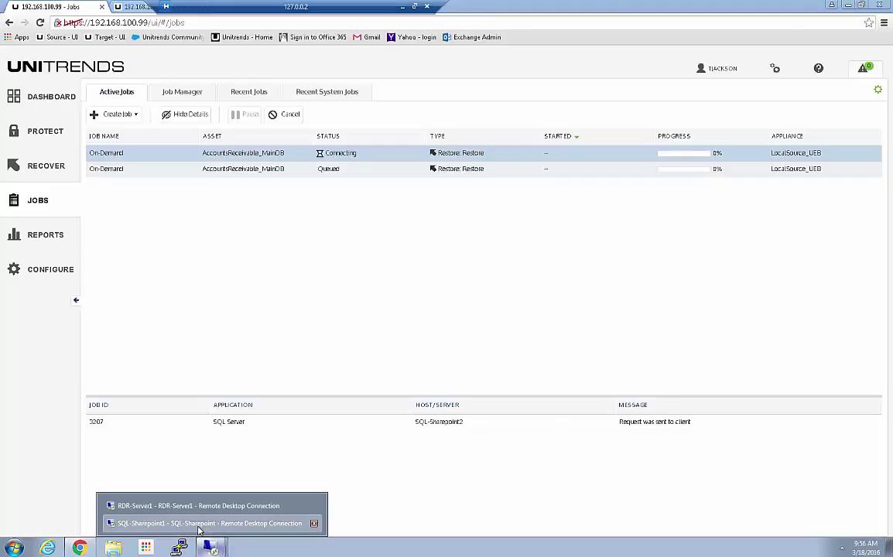
click(187, 475)
click(90, 63)
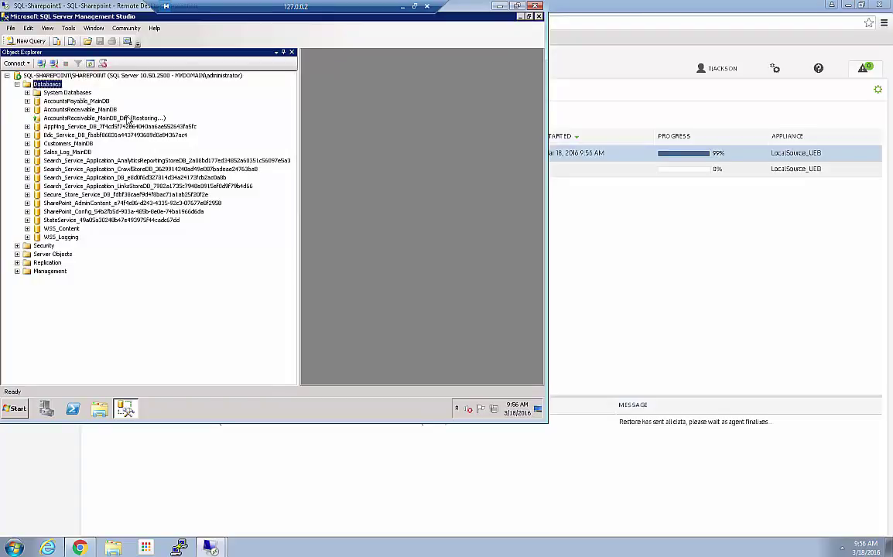
click(91, 64)
- Return to the Unitrends active jobs in Chrome and show the details of the remaining AccountsReceivable_MainDB restore
click(578, 219)
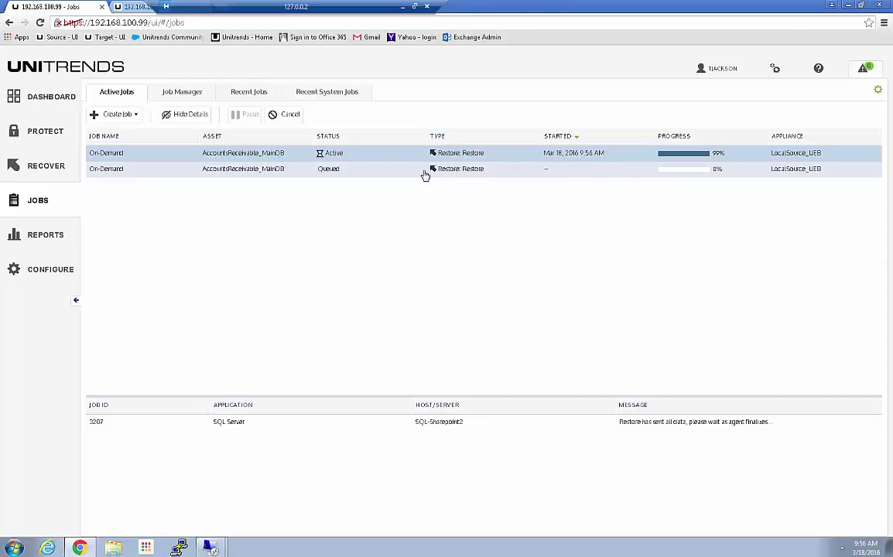
click(337, 154)
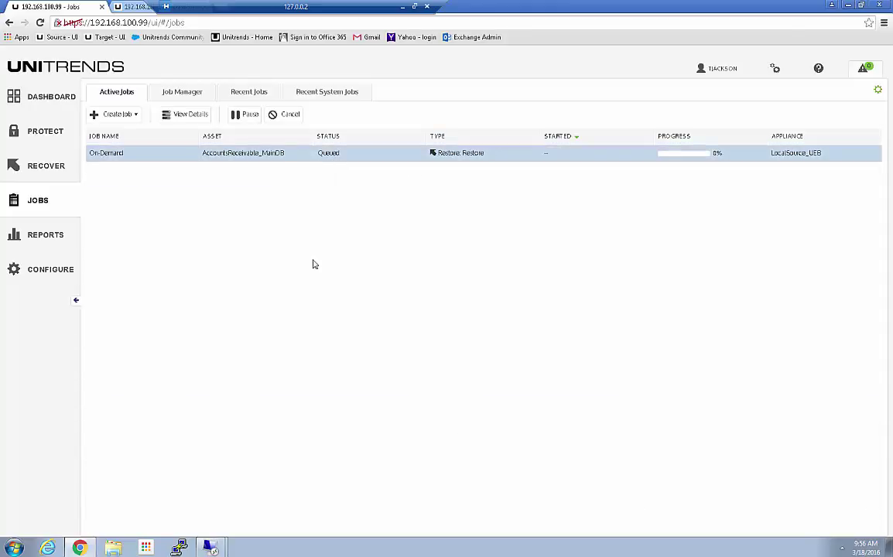
click(181, 114)
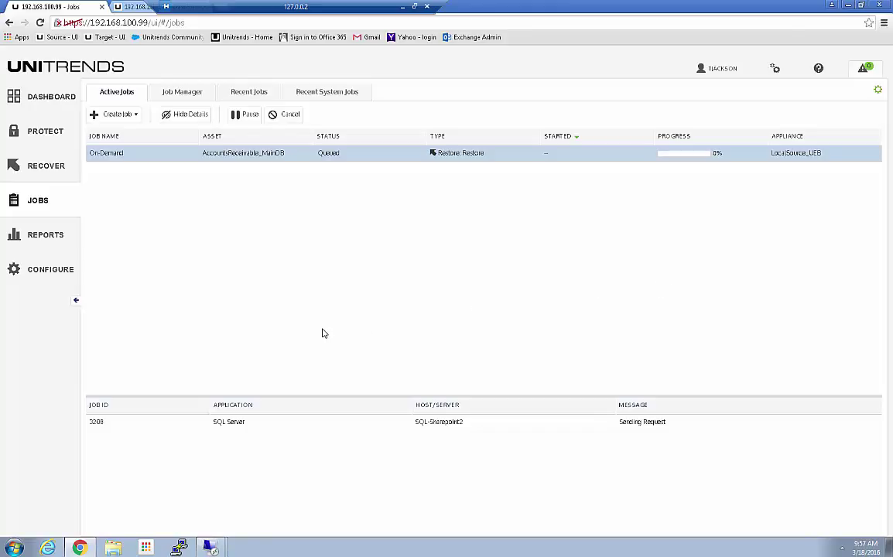
- Switch back to the SQL-Sharepoint1 remote desktop, refresh the Databases list, and expand AccountsReceivable_MainDB_Diff
mouse_move(210, 546)
click(214, 524)
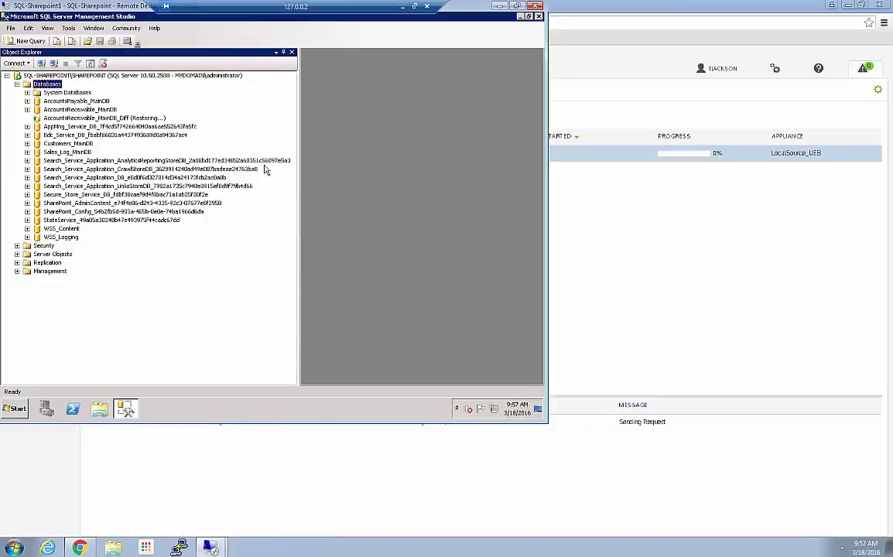
click(90, 63)
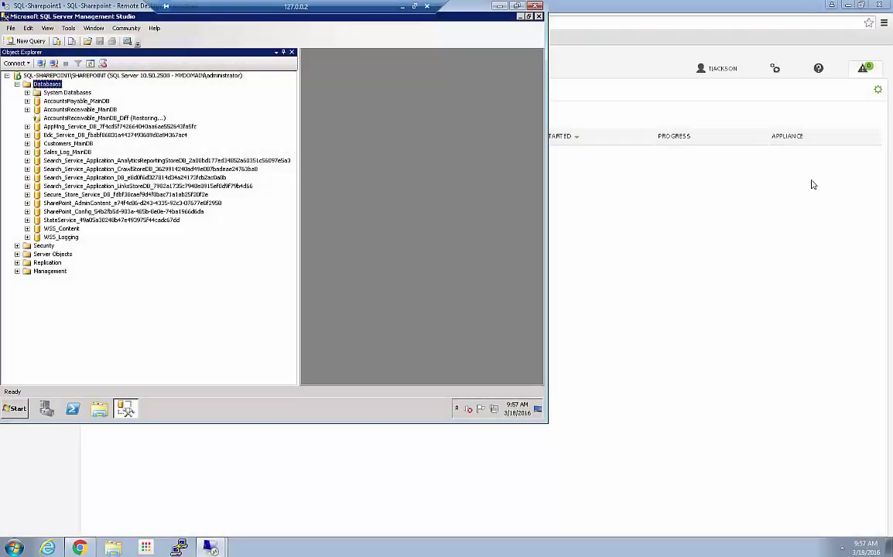
click(90, 63)
click(27, 117)
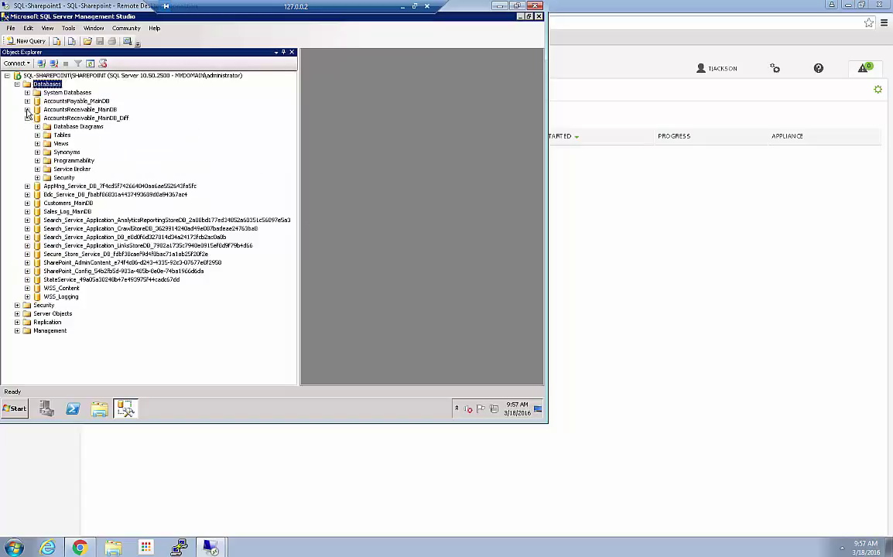
- Expand AccountsReceivable_MainDB and compare its tables with those of AccountsReceivable_MainDB_Diff, and collapse both databases
click(27, 109)
click(37, 126)
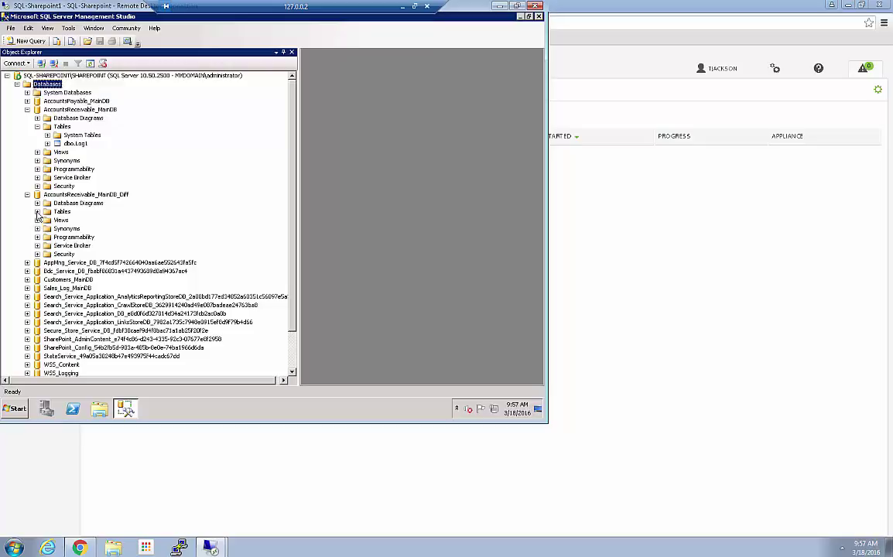
click(37, 212)
click(27, 195)
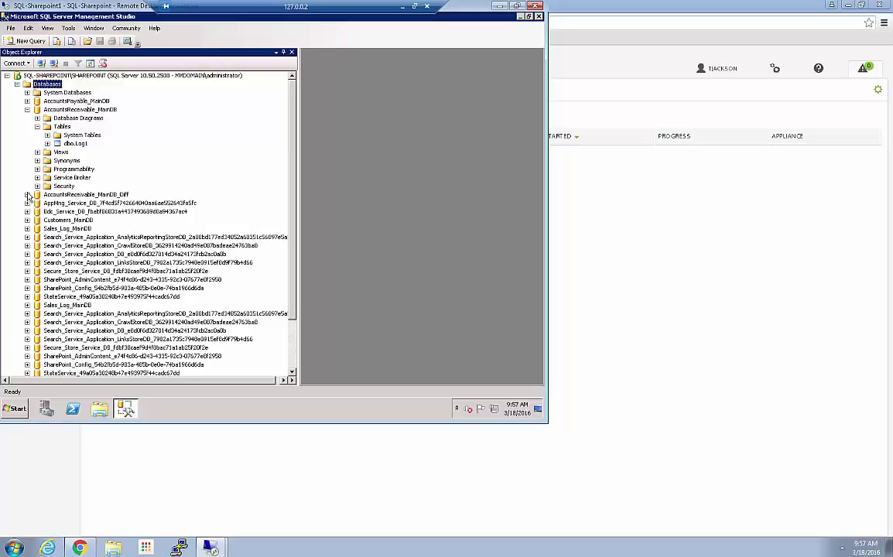
click(27, 109)
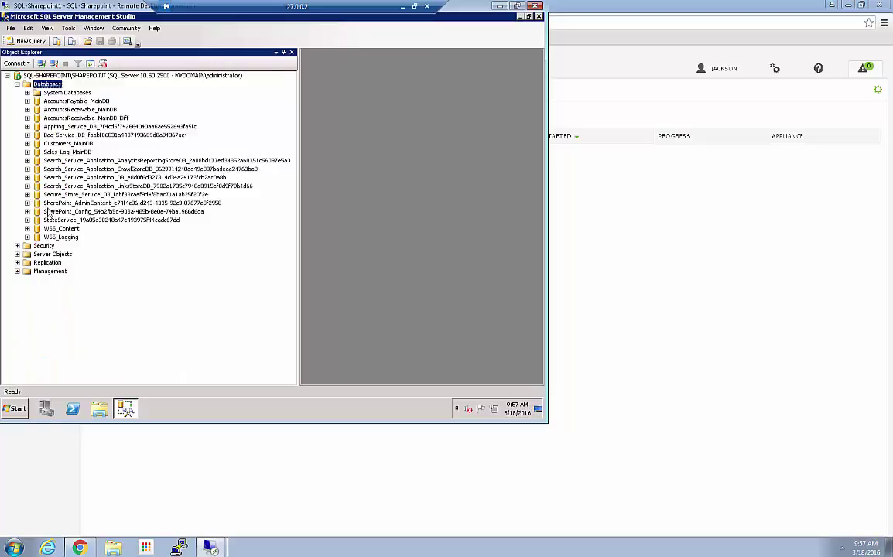
- Delete the AccountsReceivable_MainDB_Diff database with existing connections closed, and minimize SQL Server Management Studio
right_click(80, 118)
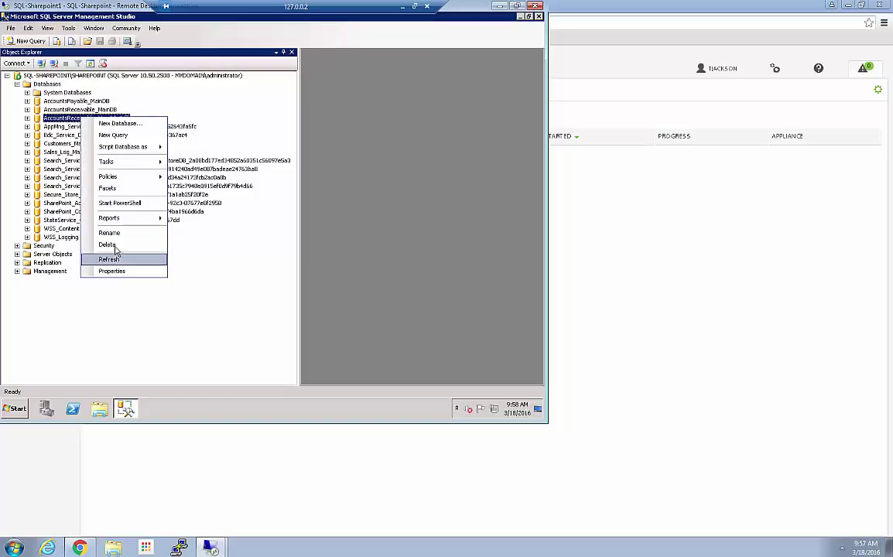
click(111, 244)
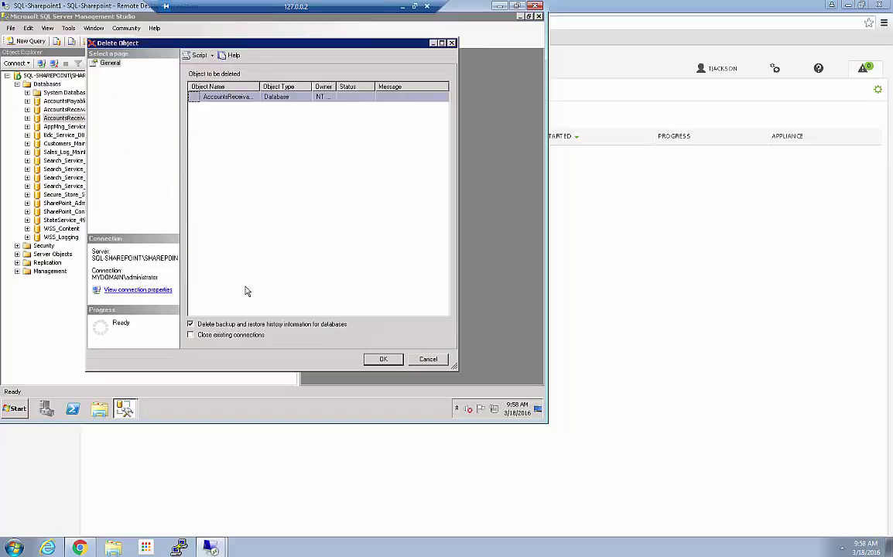
click(209, 337)
click(381, 360)
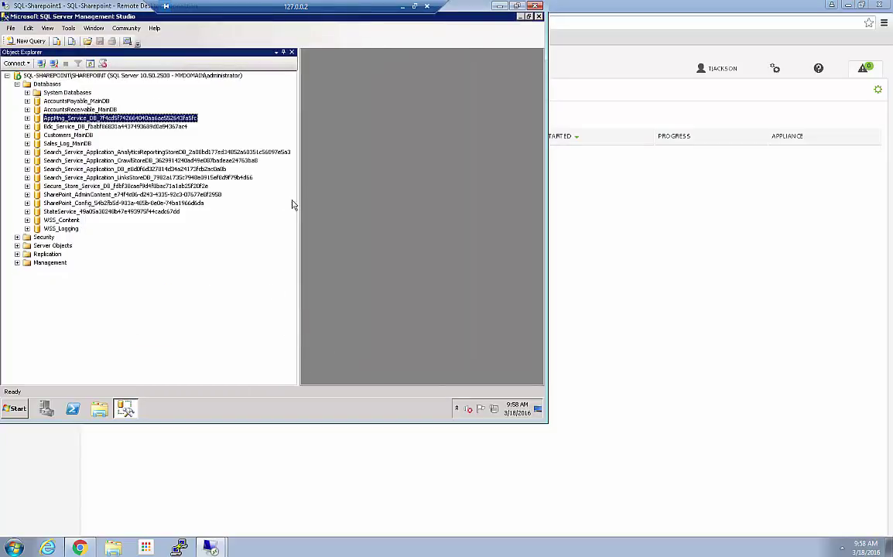
click(520, 17)
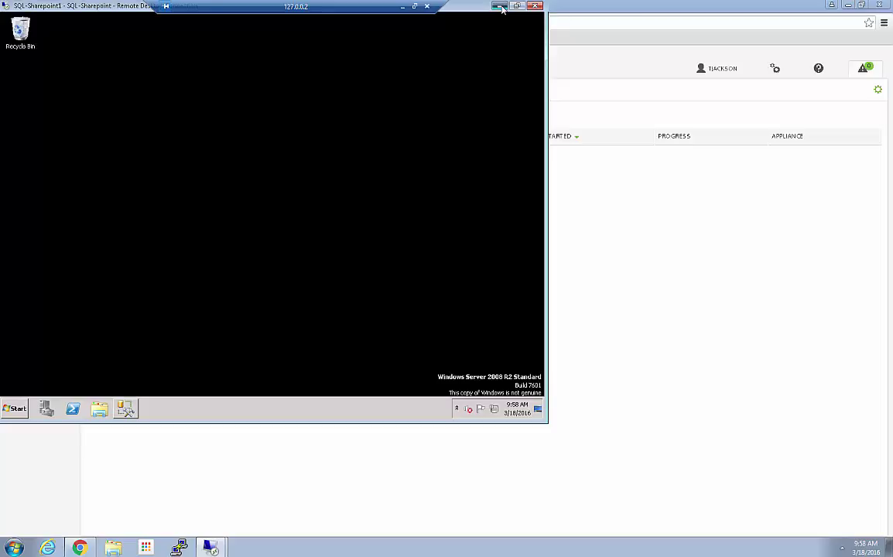
- In the SQL-Sharepoint1 remote desktop, browse C:\temp_SQL2 and inspect the contents of its AccountsReceivable_MainDB_Diff subfolder
click(499, 6)
click(209, 547)
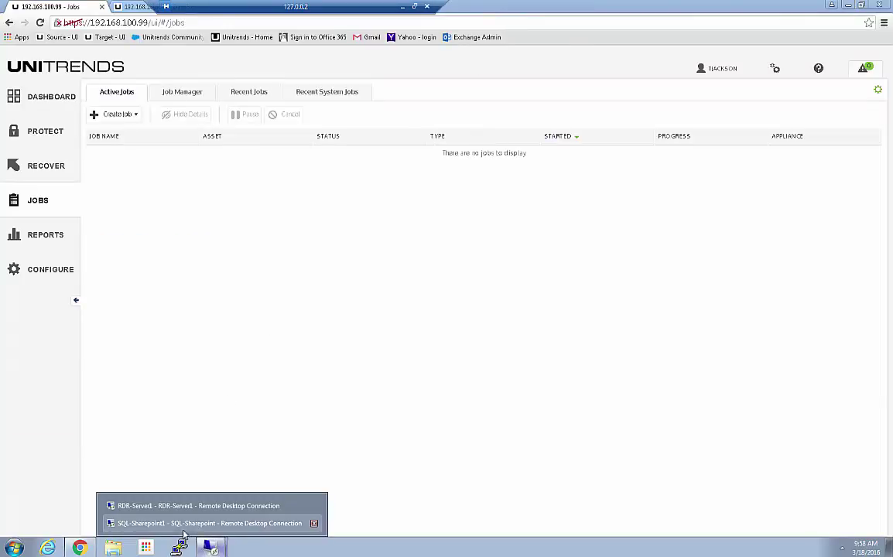
click(209, 524)
click(99, 409)
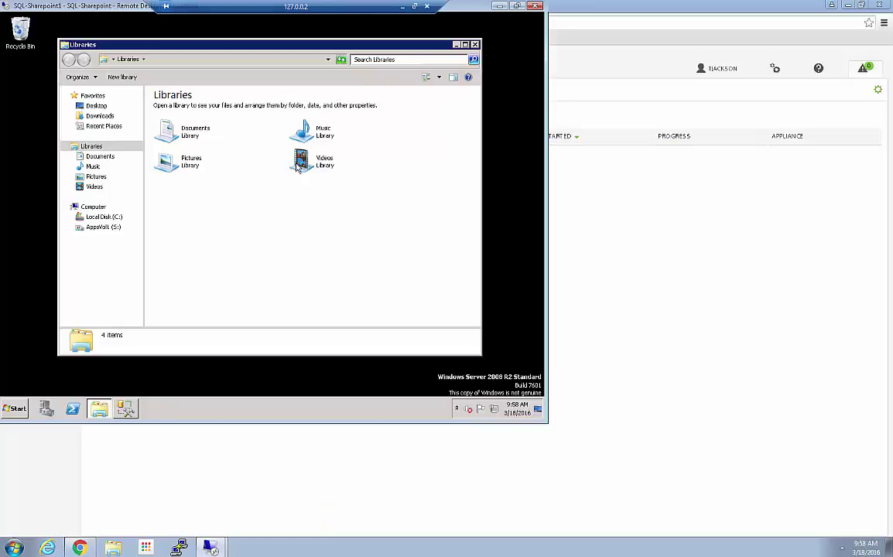
click(105, 217)
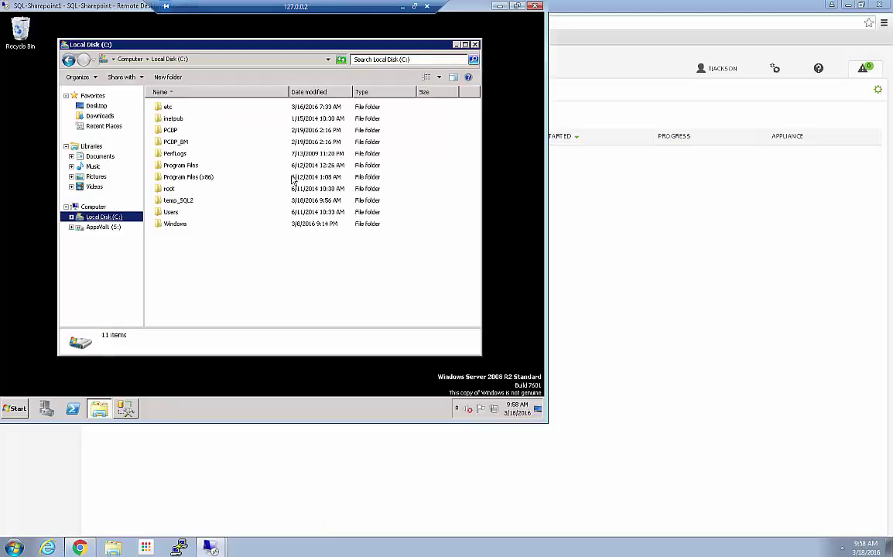
double_click(172, 202)
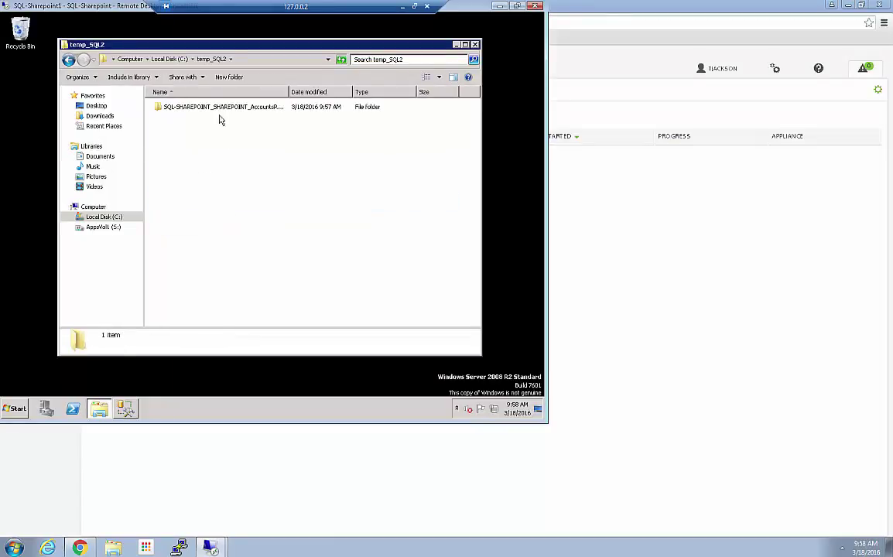
double_click(286, 92)
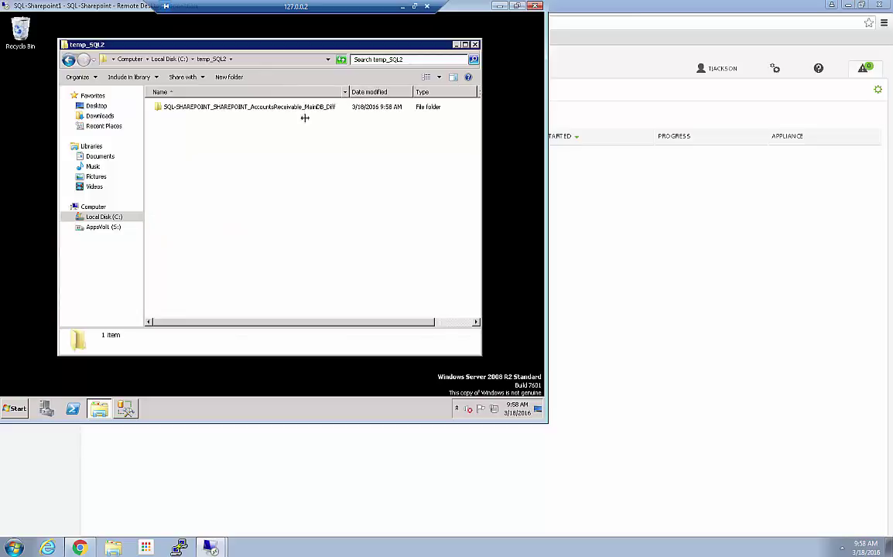
double_click(259, 109)
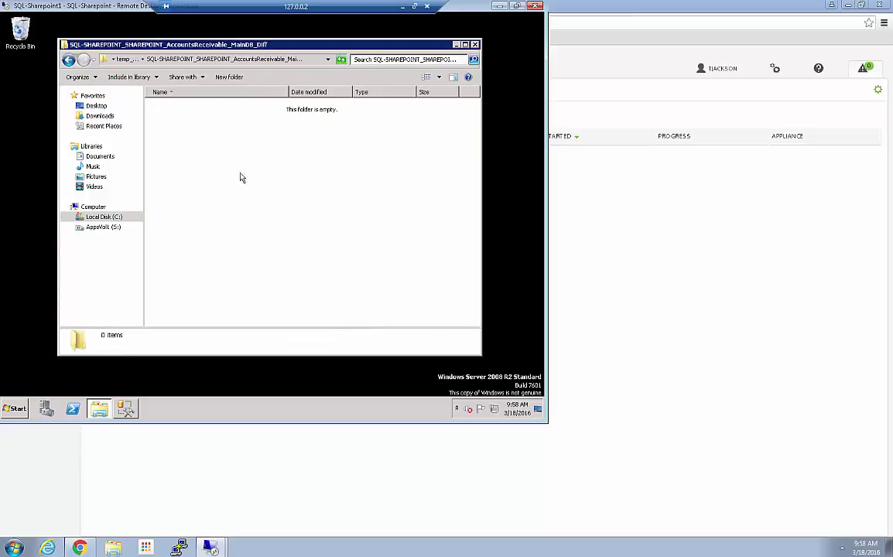
click(70, 62)
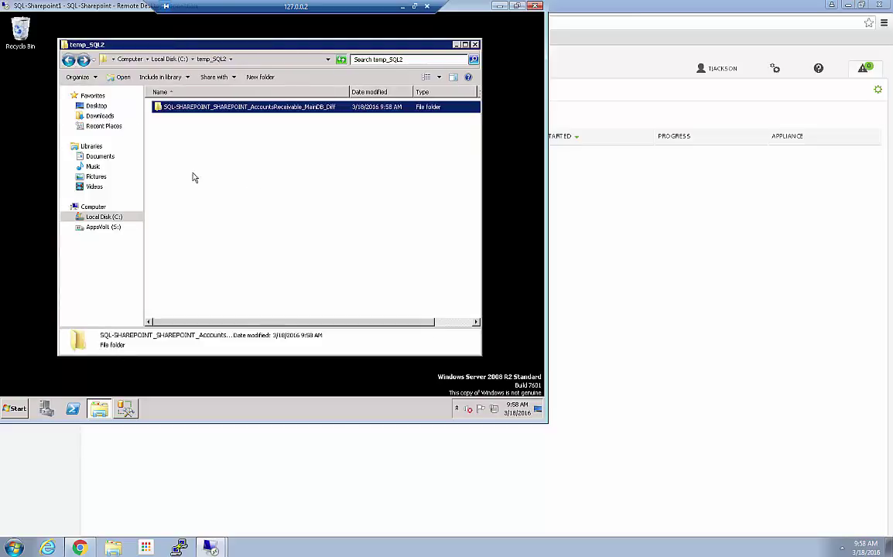
right_click(158, 109)
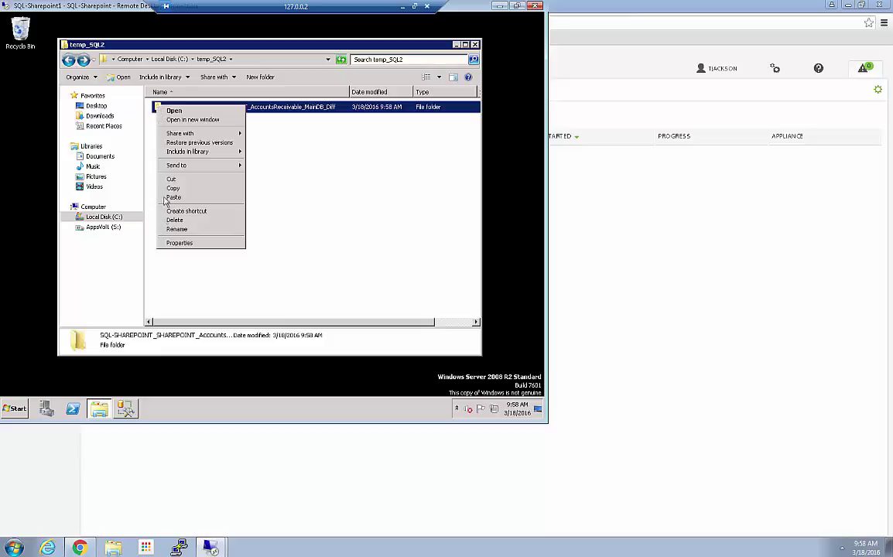
click(97, 87)
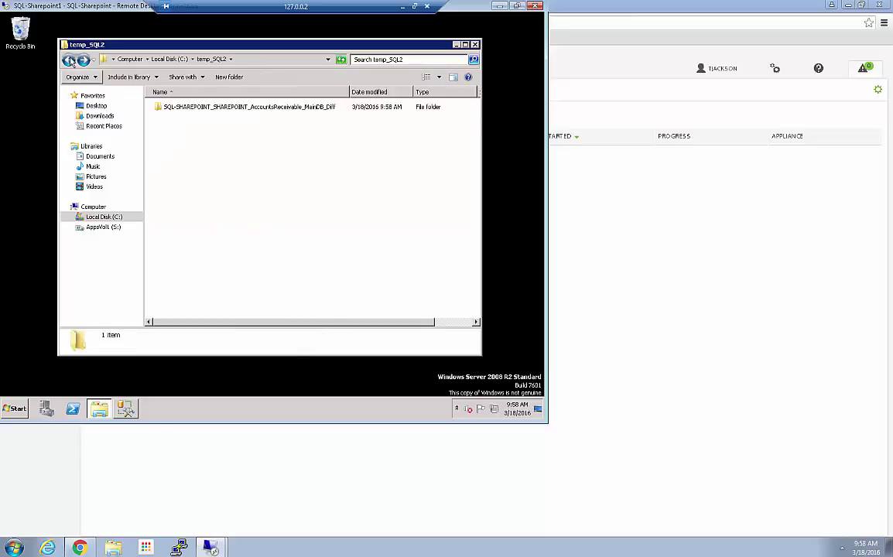
- Delete the temp_SQL2 folder from the C: drive and close the file explorer
click(68, 59)
right_click(181, 204)
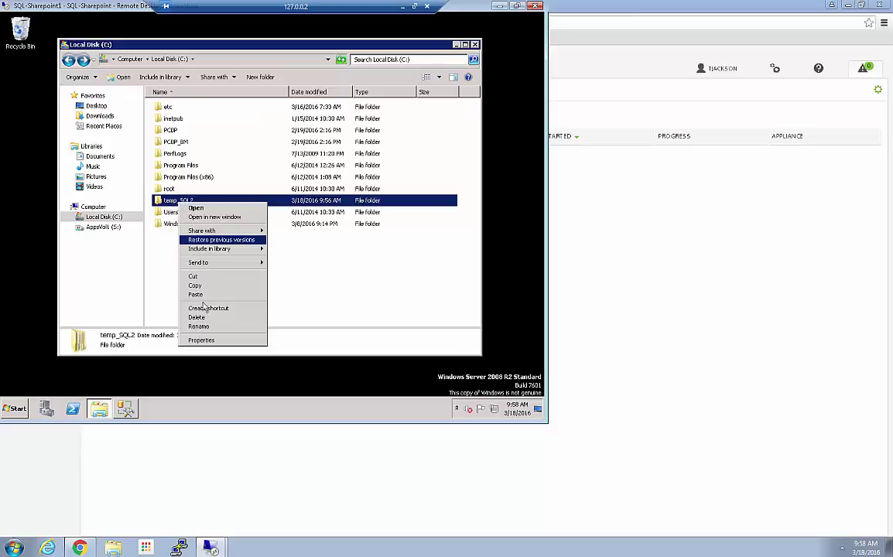
click(196, 317)
click(314, 253)
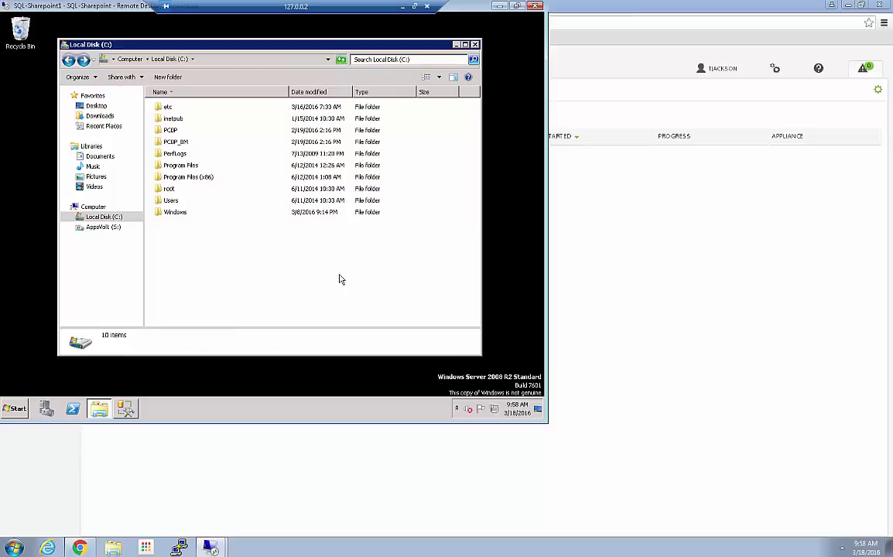
click(476, 45)
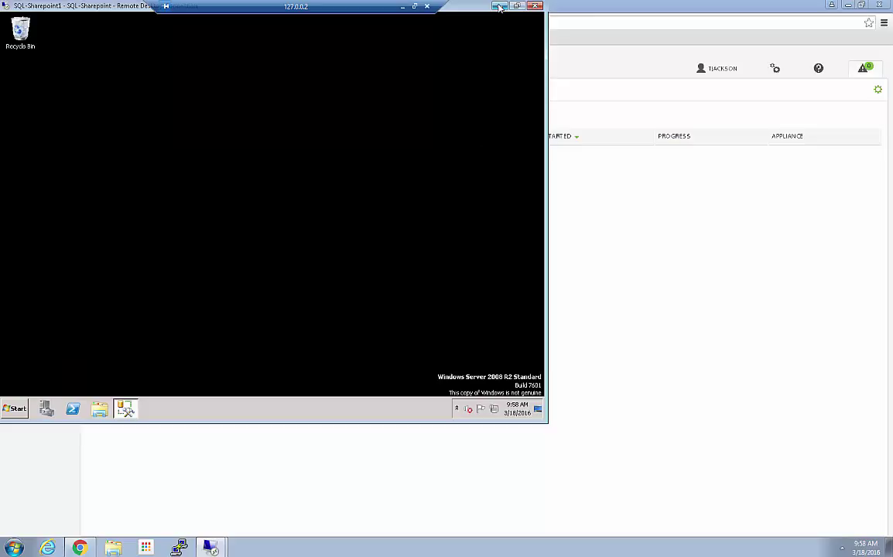
- Return to Unitrends in Chrome, filter the backup catalog by asset name maindb, and expand the Customers_MainDB backups
click(499, 7)
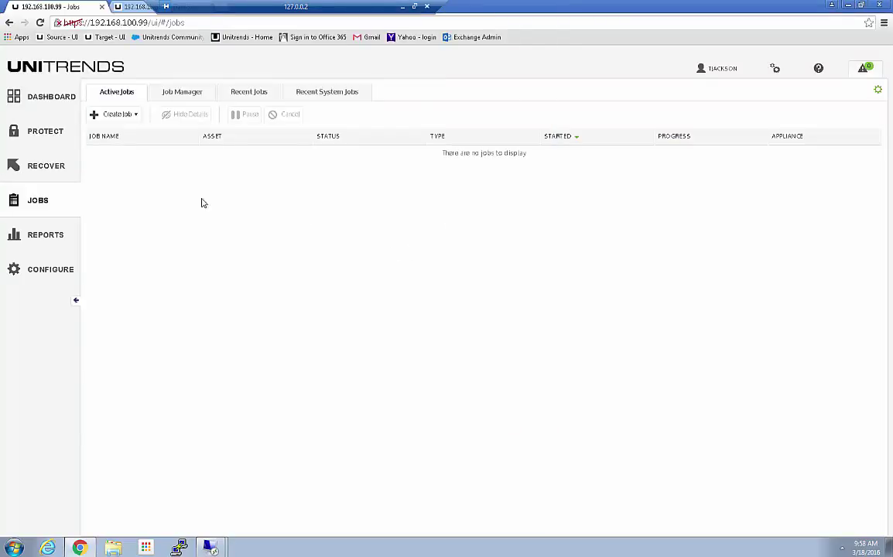
click(44, 168)
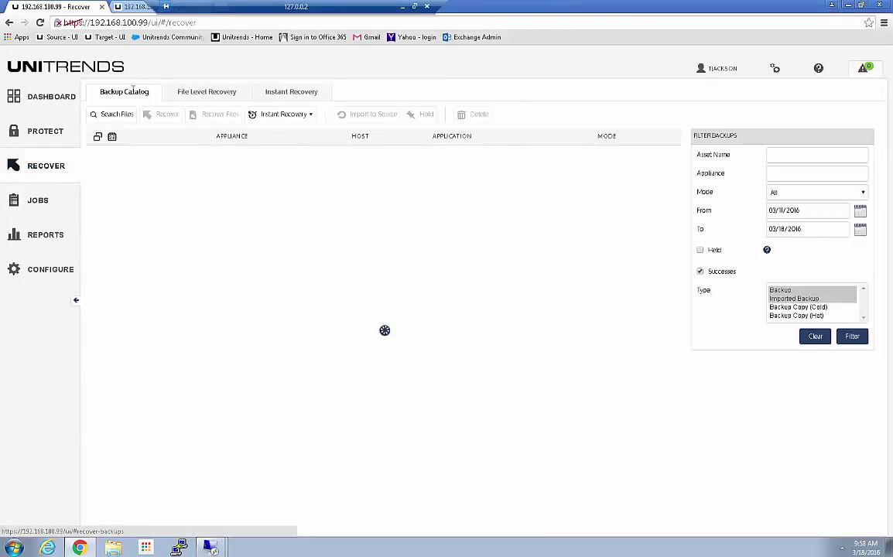
click(795, 157)
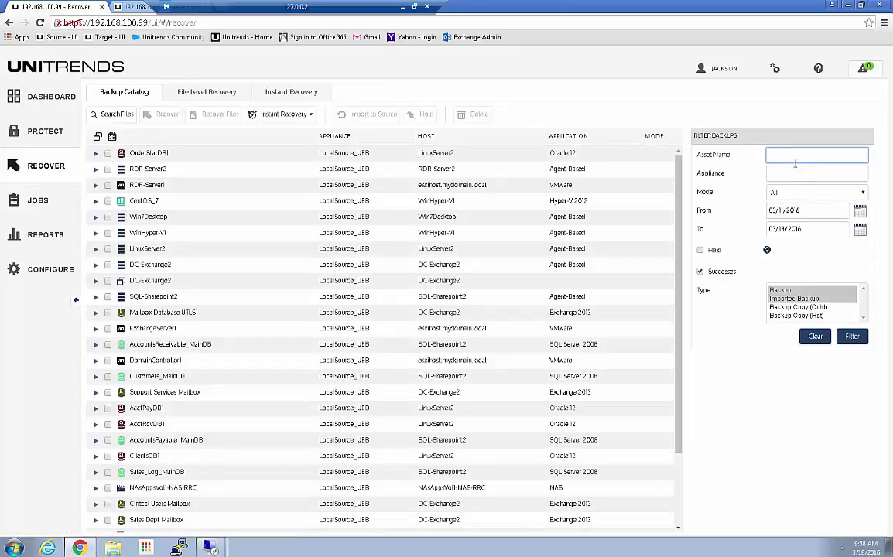
key(Return)
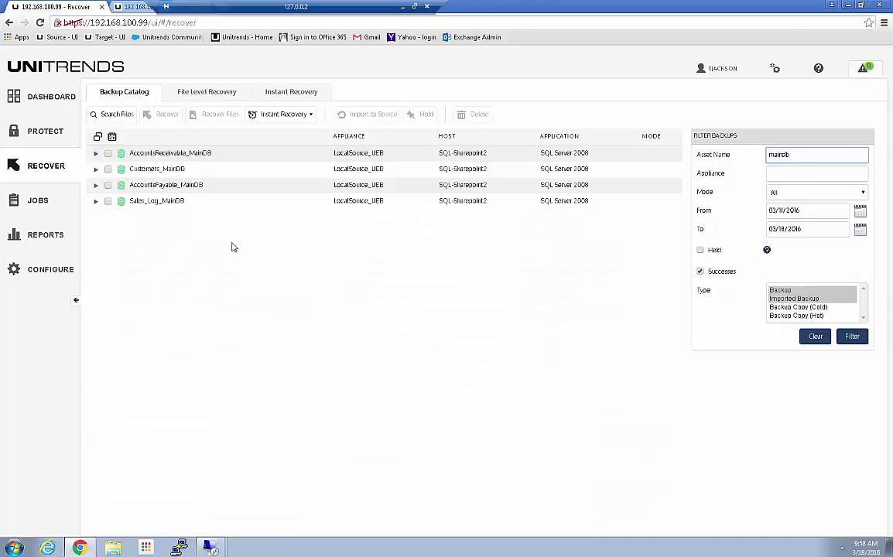
click(95, 169)
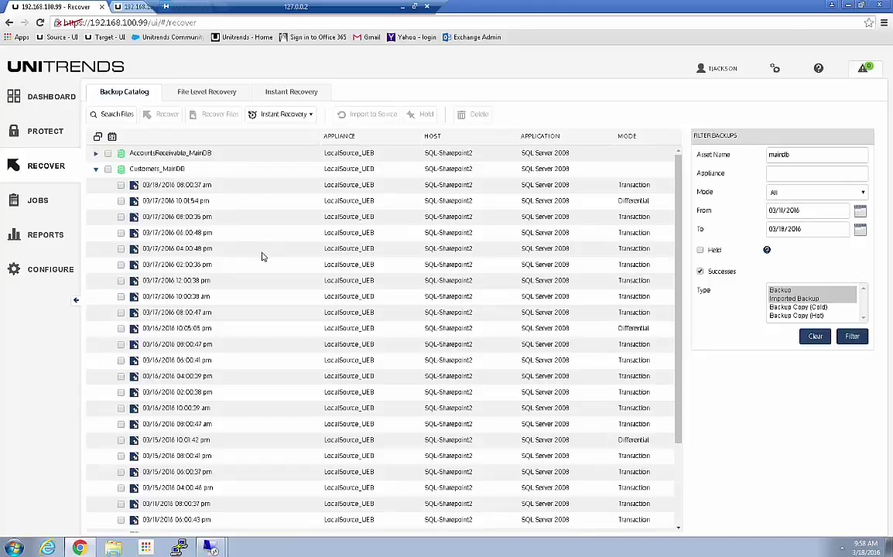
mouse_move(261, 255)
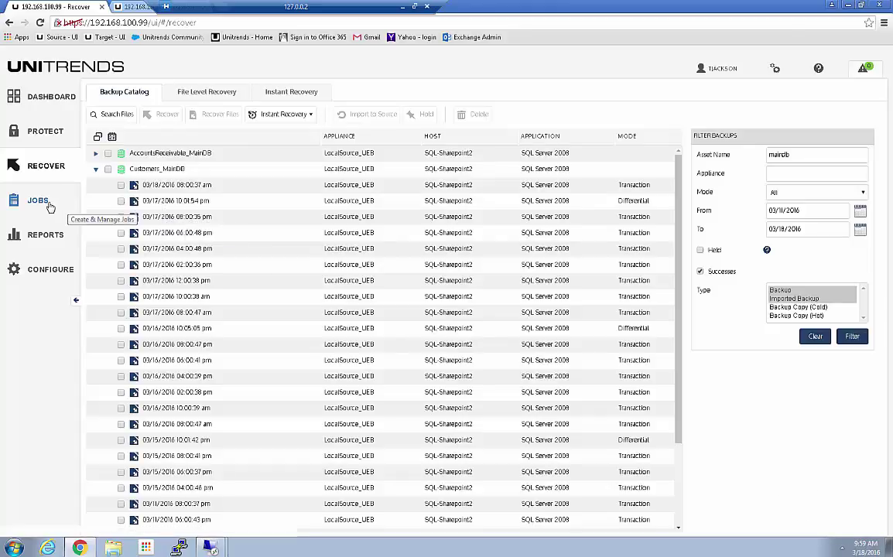
- Among the protected assets, select Customers_MainDB, Sales_Log_MainDB, AccountsPayable_MainDB and AccountsReceivable_MainDB under SQL-Sharepoint2's SQL Server 2008
click(35, 134)
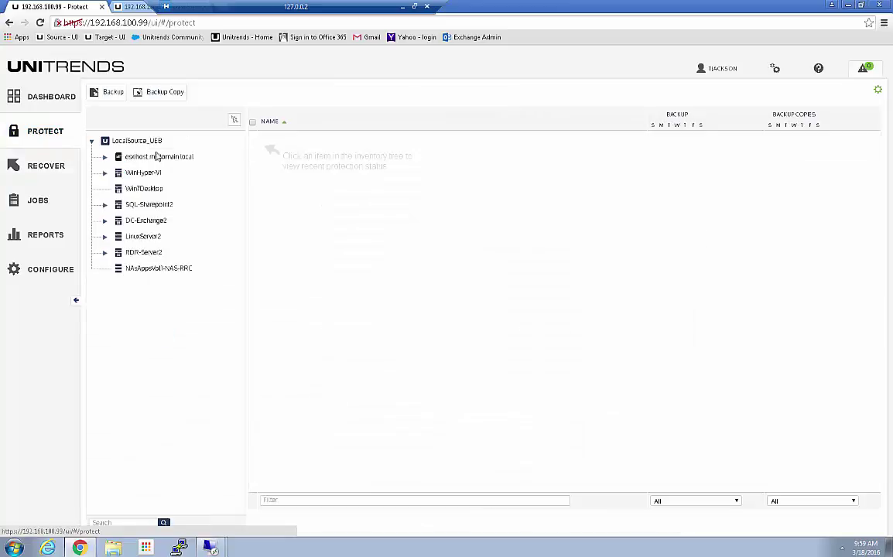
click(106, 205)
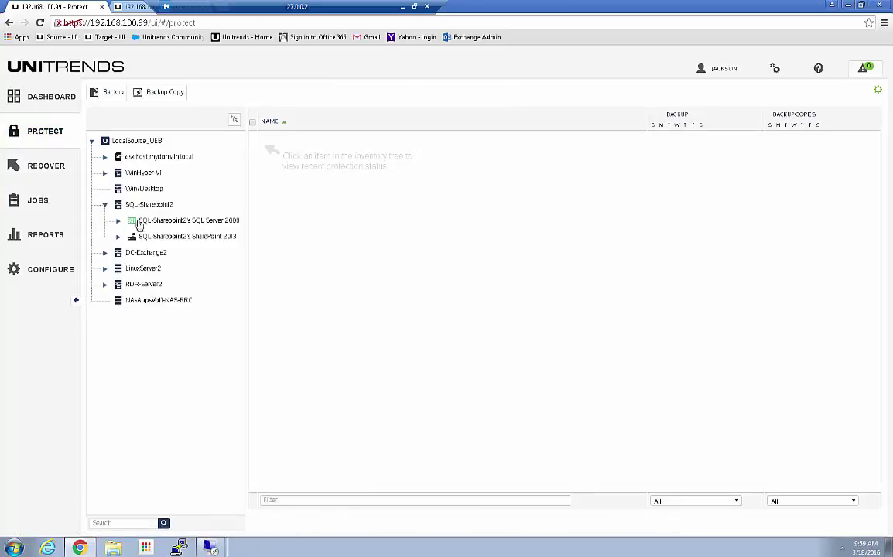
click(193, 220)
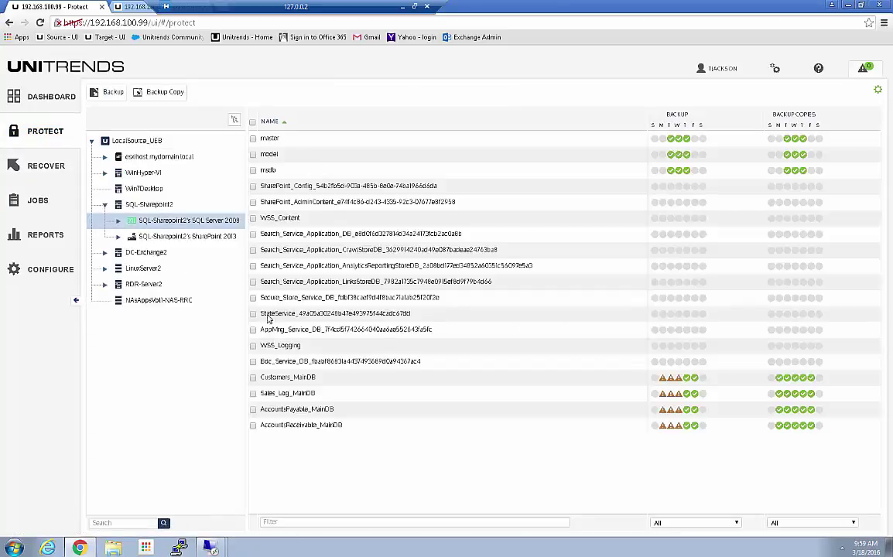
click(253, 377)
click(253, 394)
click(253, 410)
click(253, 425)
- Create and save a backup job for the selected databases that runs now in Transaction mode
click(110, 91)
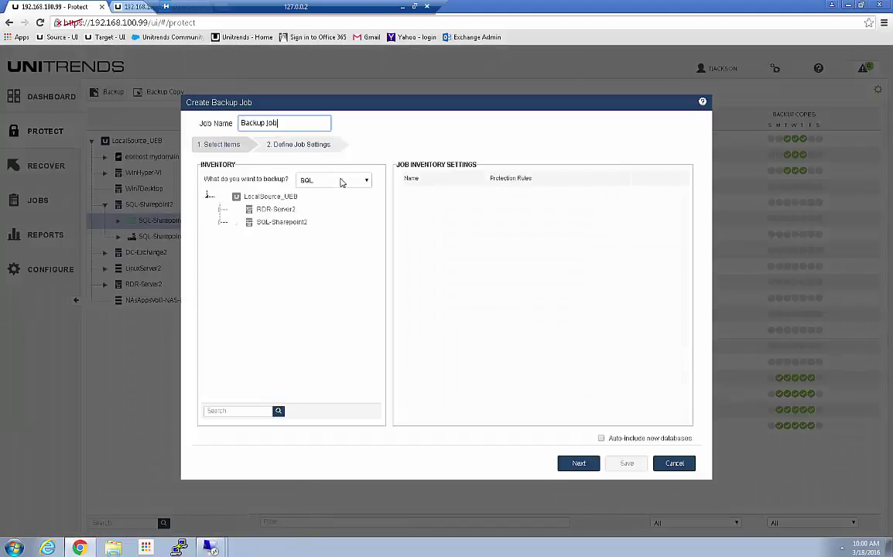
click(570, 467)
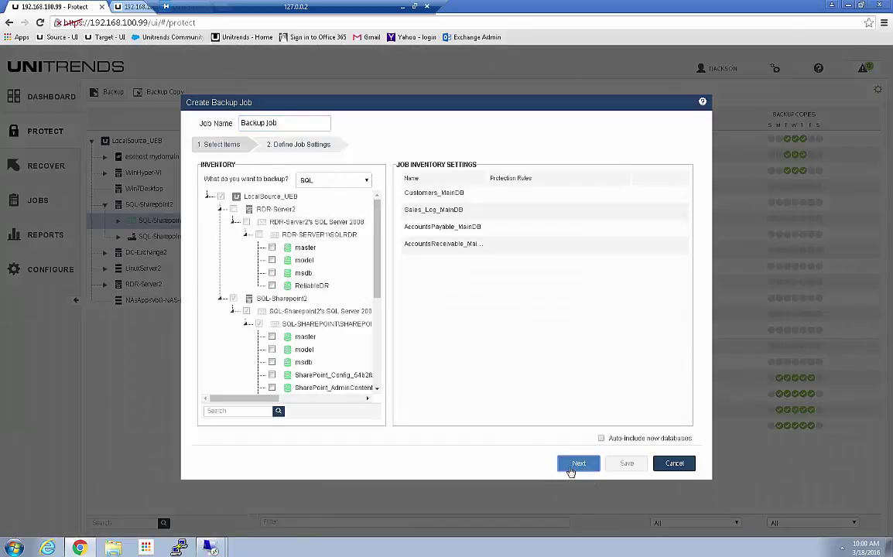
click(570, 465)
click(294, 190)
click(346, 212)
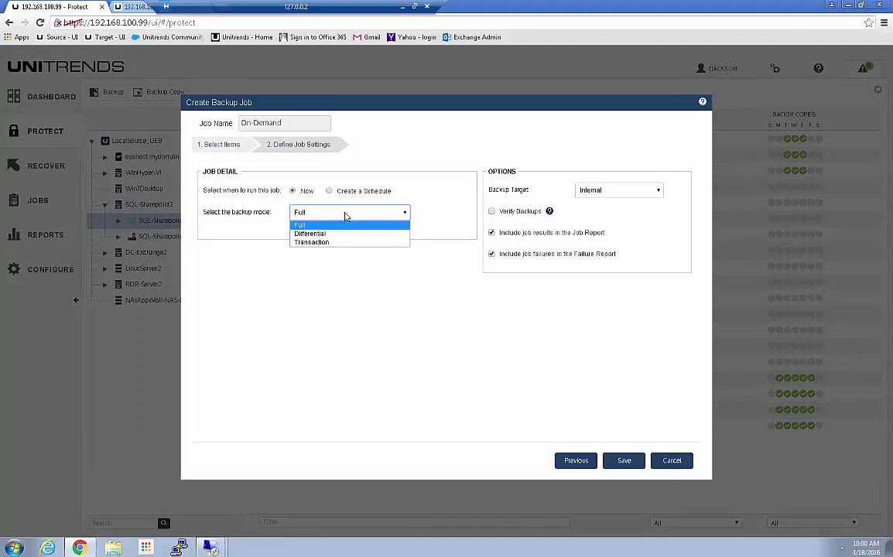
click(322, 242)
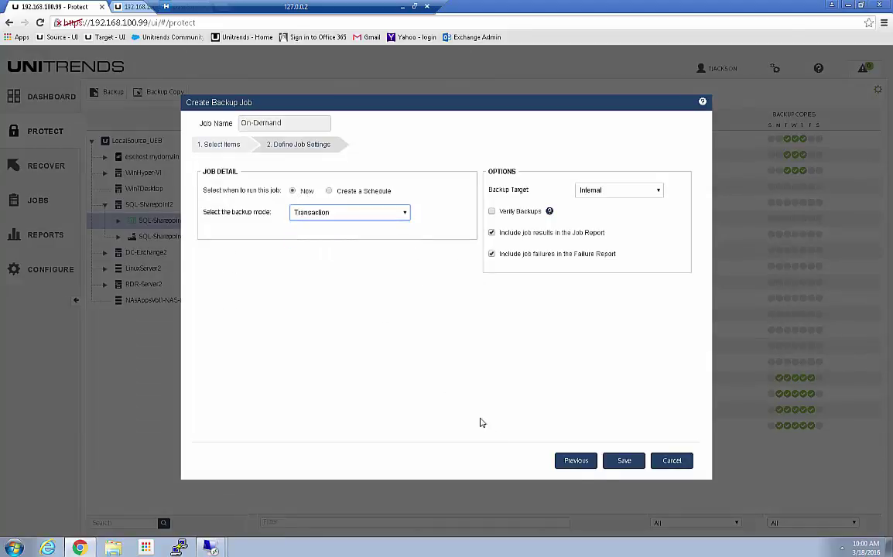
click(626, 462)
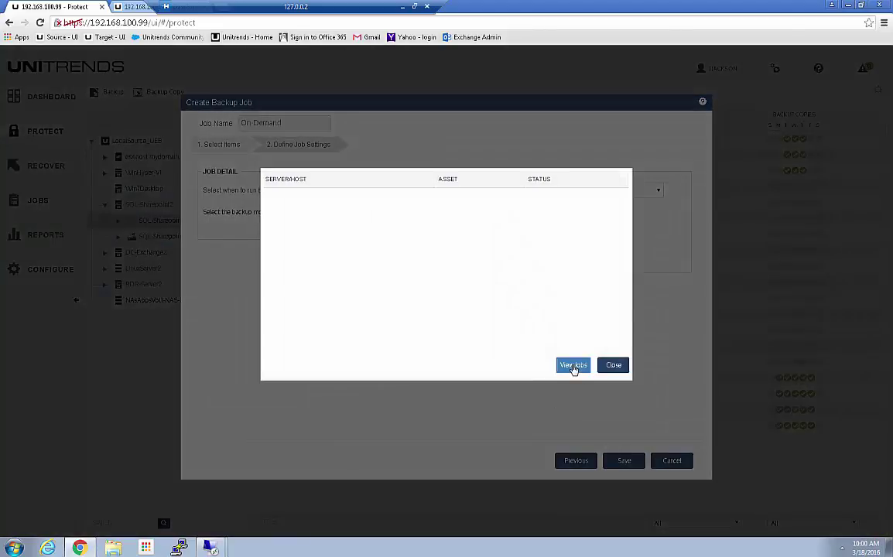
- Look for the new on-demand backup among the active jobs in the Jobs area
click(574, 366)
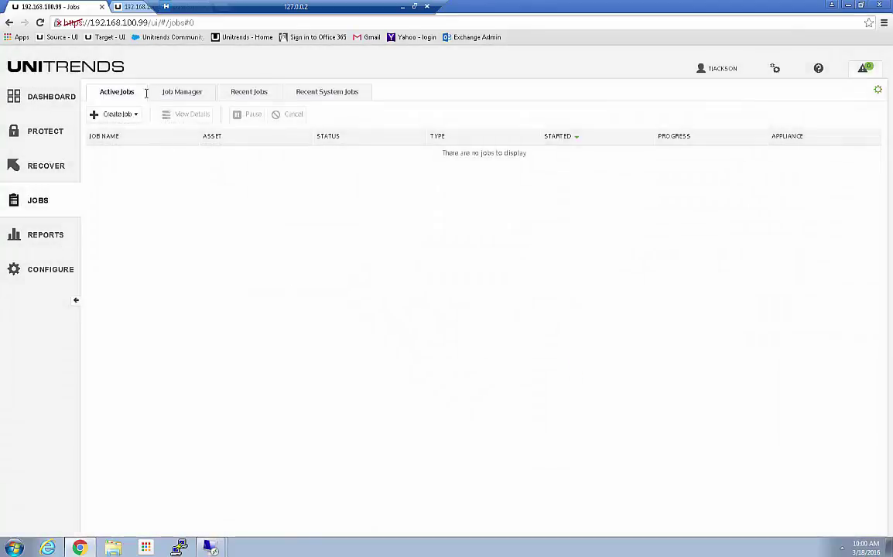
click(178, 92)
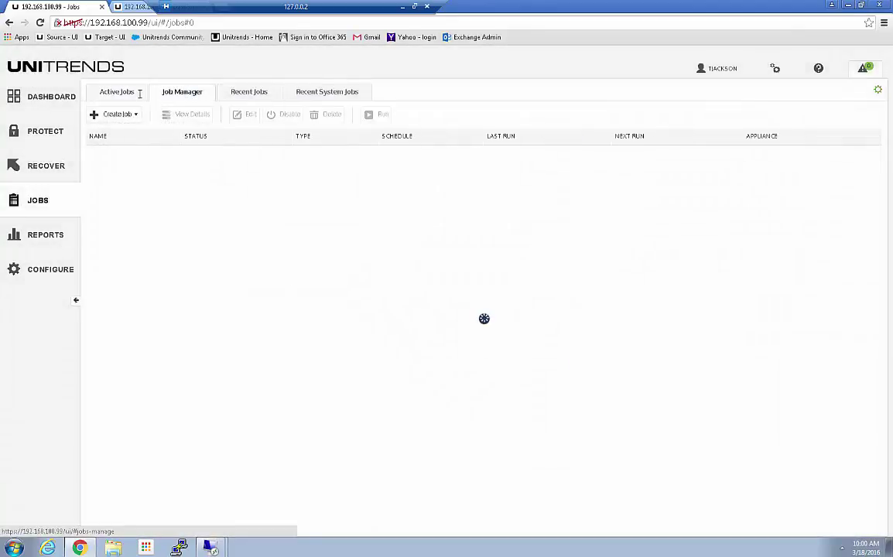
click(116, 92)
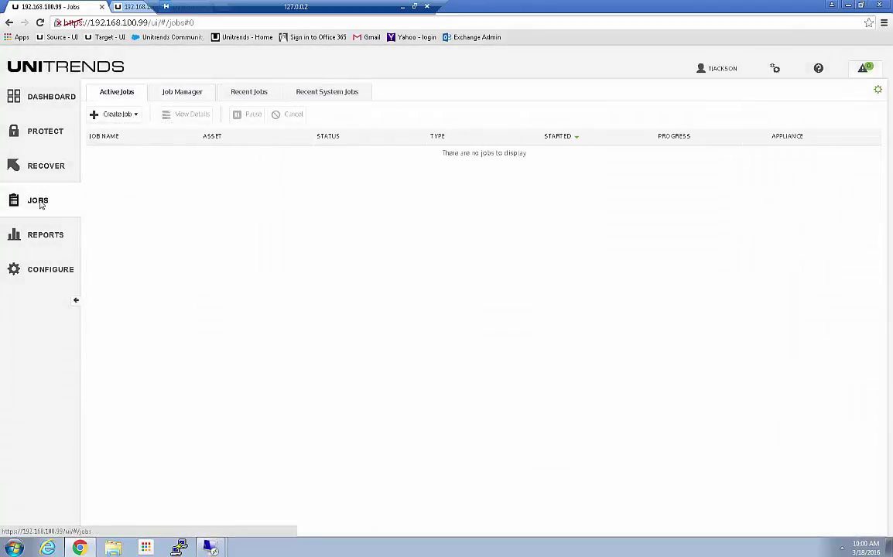
click(43, 165)
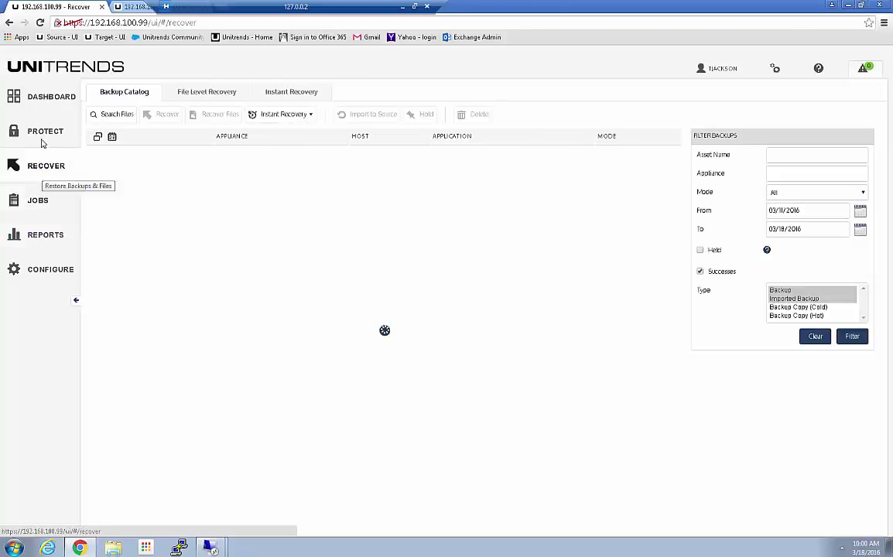
click(38, 201)
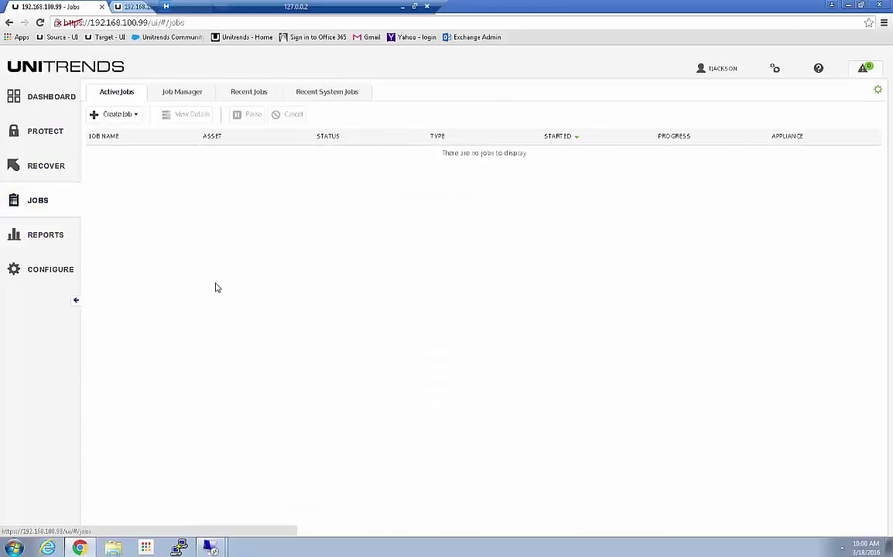
- Enable the disabled scheduled job Agent SQL WeekFull DailyDiffs 2Hr among the managed jobs
click(182, 93)
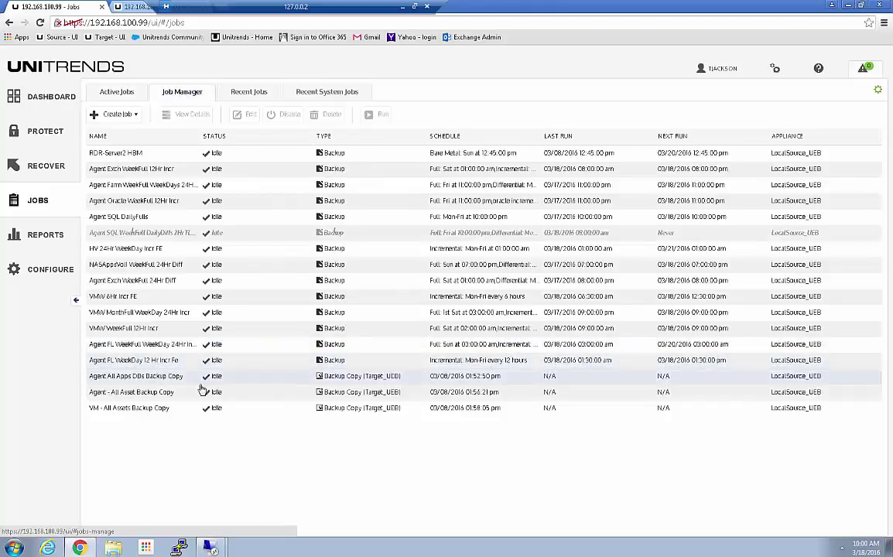
click(210, 233)
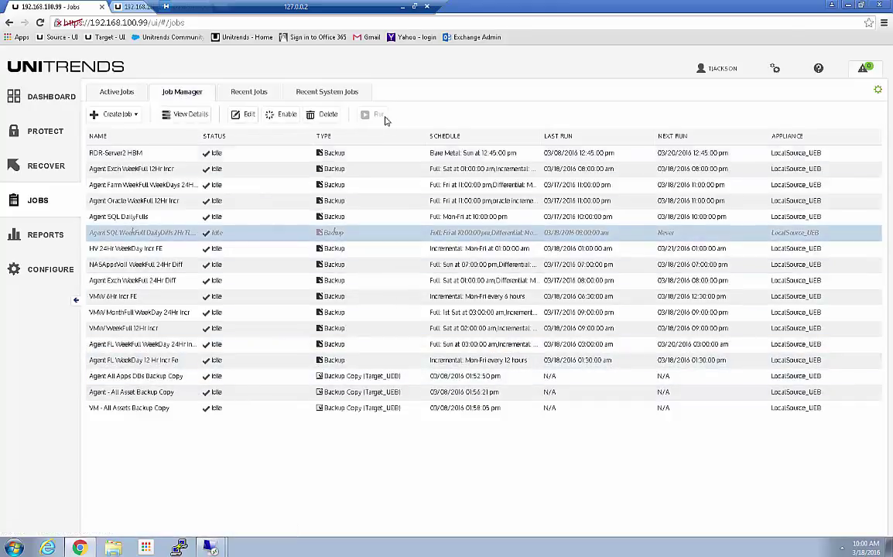
click(288, 114)
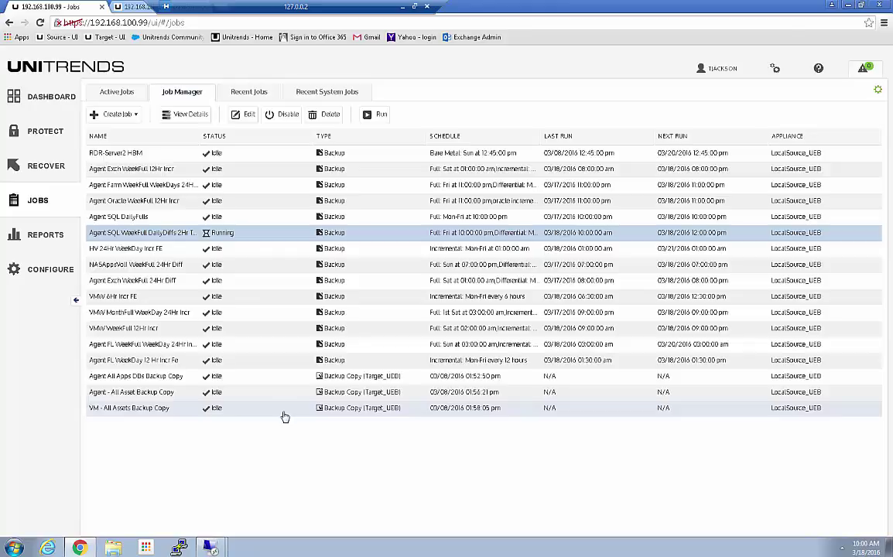
- Check the active and scheduled jobs, sort the schedules by name, and view details of Agent FL WeekFull WeekDay 24Hr and VMW MonthFull WeekDay 24Hr Incr
click(113, 93)
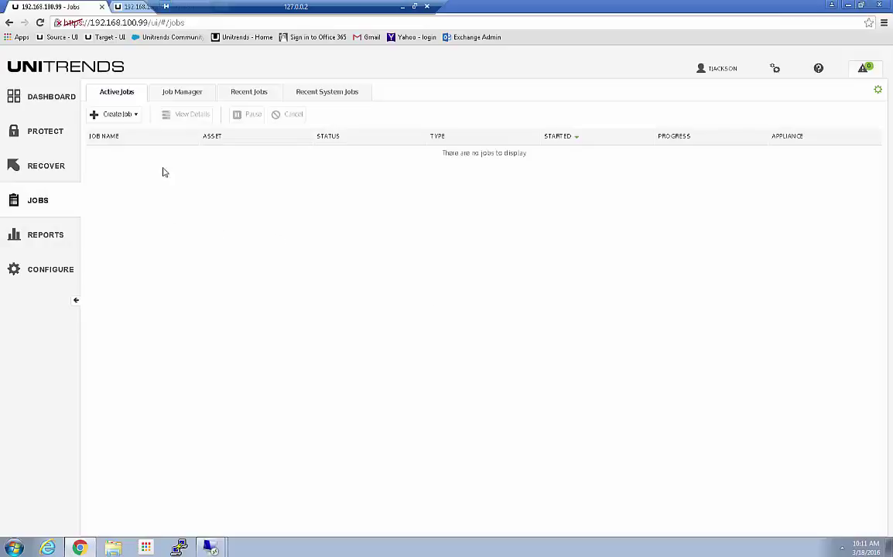
click(174, 92)
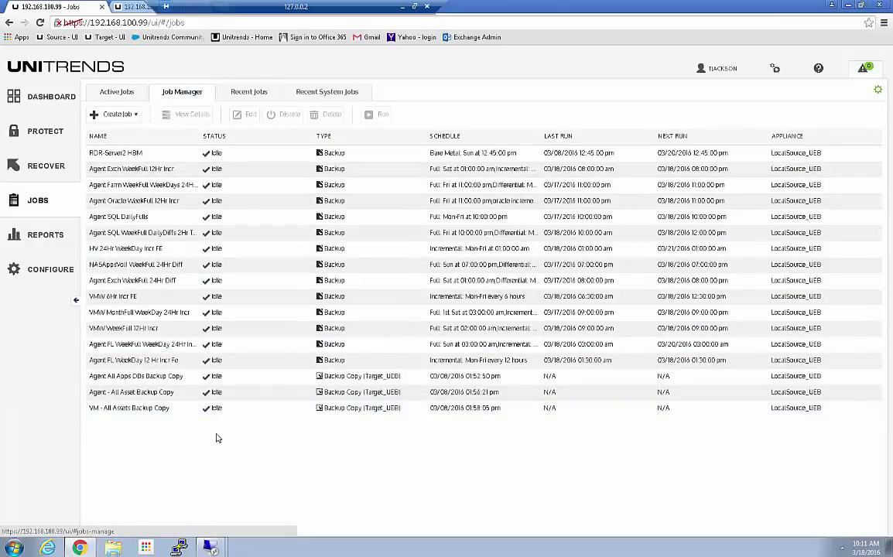
click(130, 233)
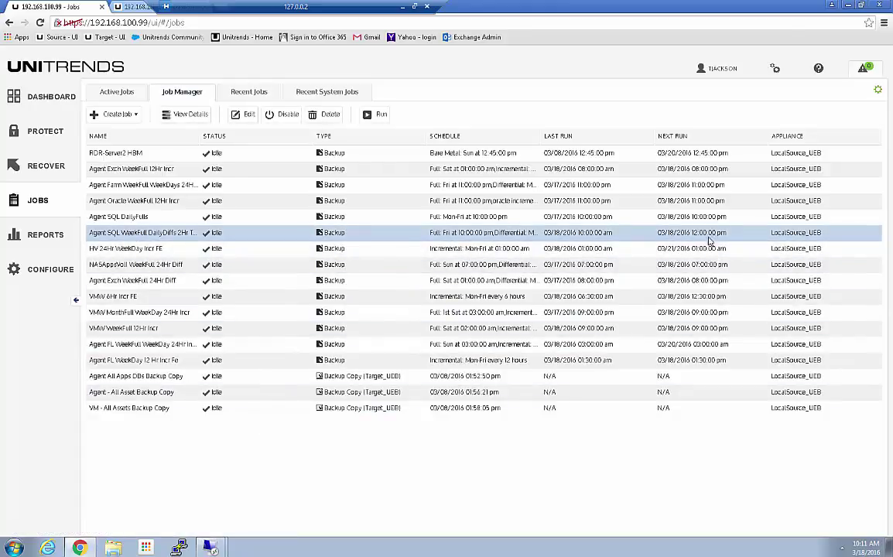
click(99, 136)
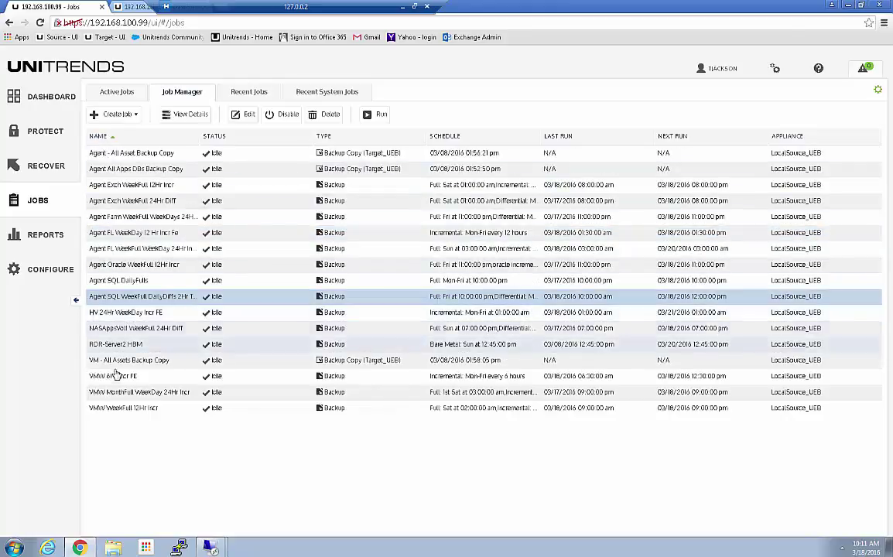
click(128, 248)
click(187, 115)
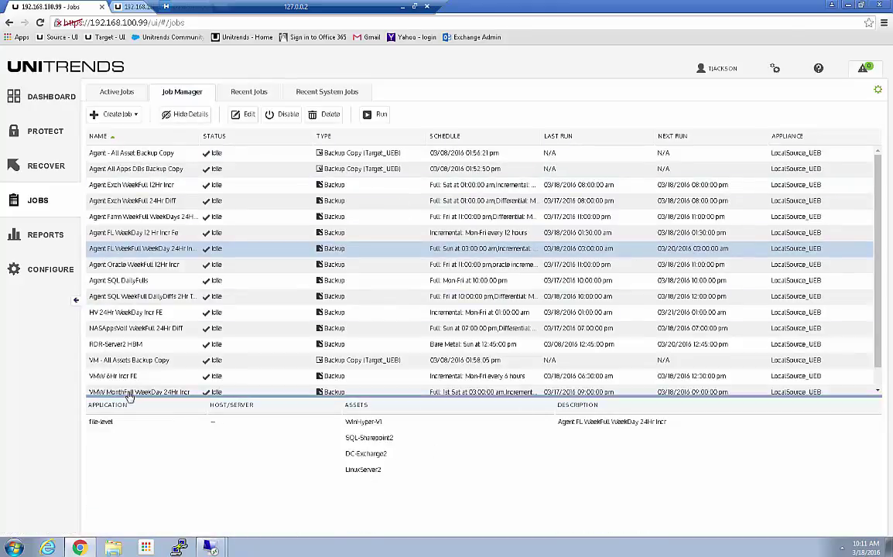
scroll(126, 391, down, 1)
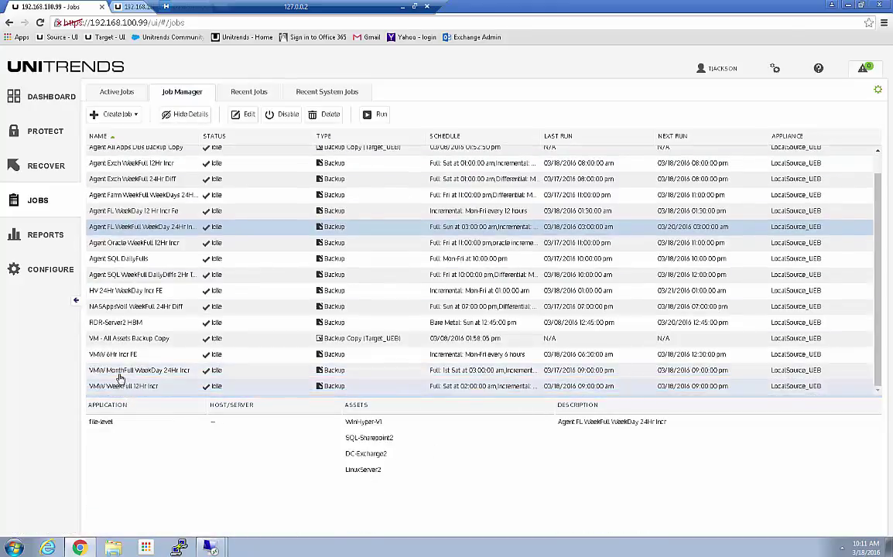
click(176, 372)
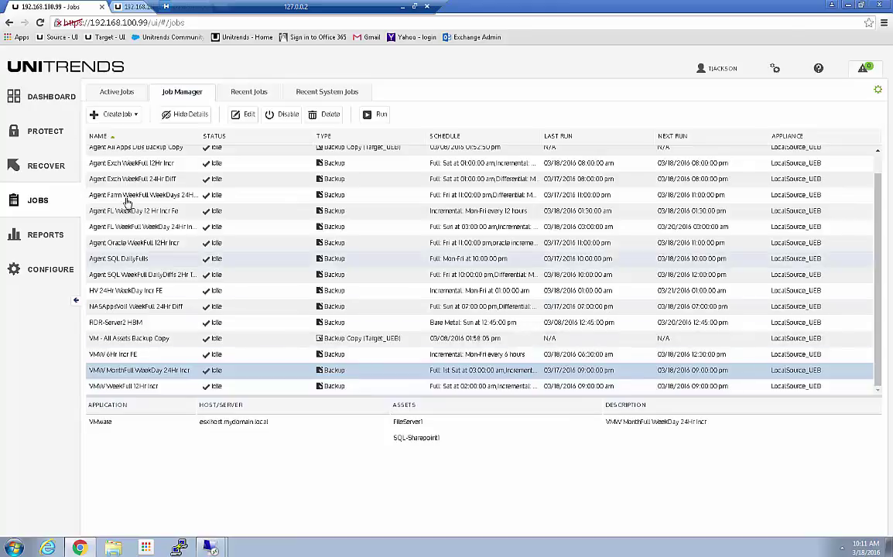
- Filter the backup catalog by asset name customer and expand the Customers_MainDB backups
click(31, 164)
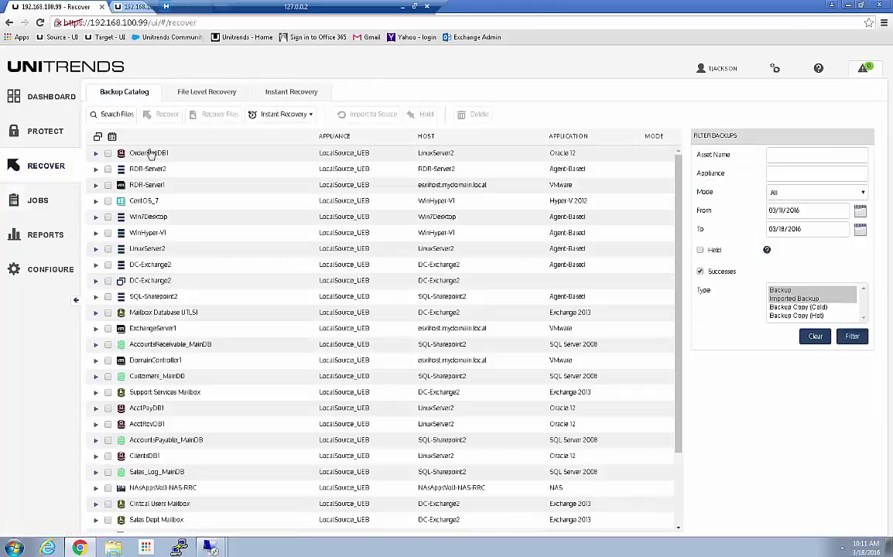
click(783, 156)
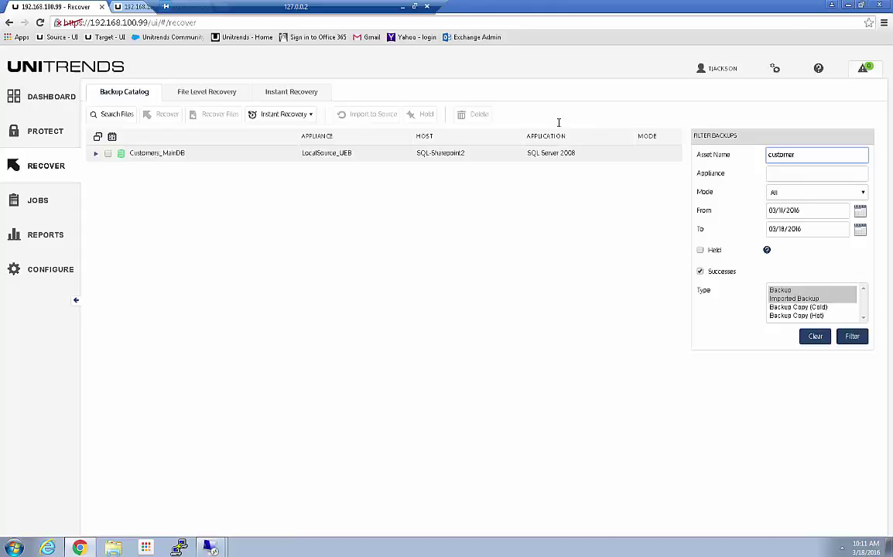
click(94, 152)
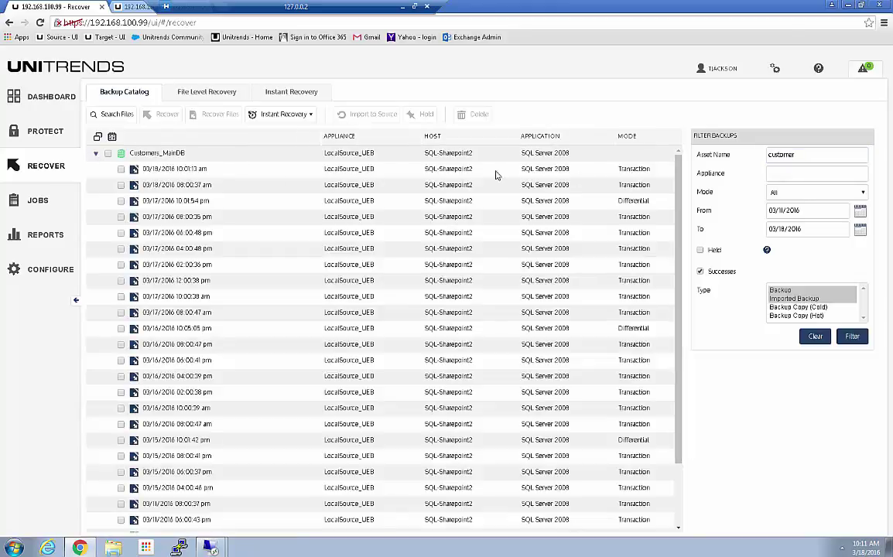
- Start recovering the 03/18/2016 10:01:13 am Customers_MainDB transaction backup to target SQL-Sharepoint2, instance SQL-SHAREPOINT\SHAREPOINT
click(120, 169)
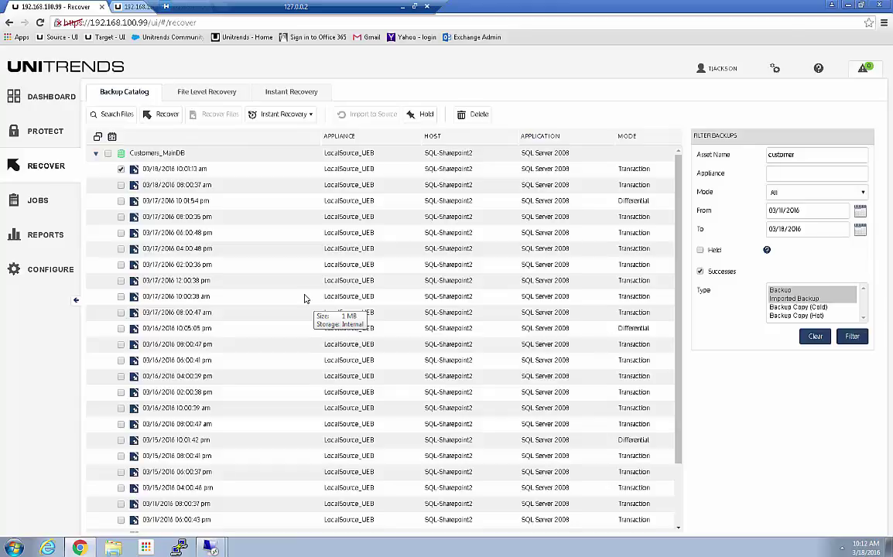
click(167, 115)
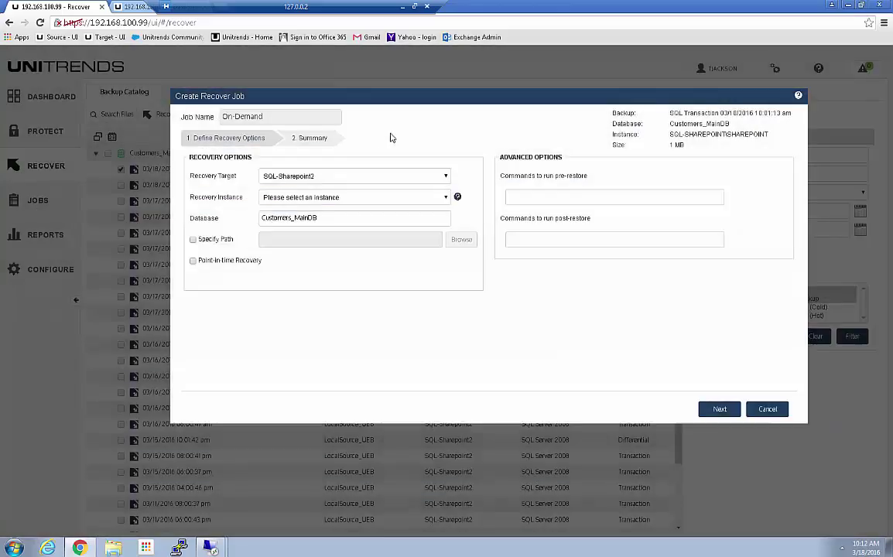
click(333, 177)
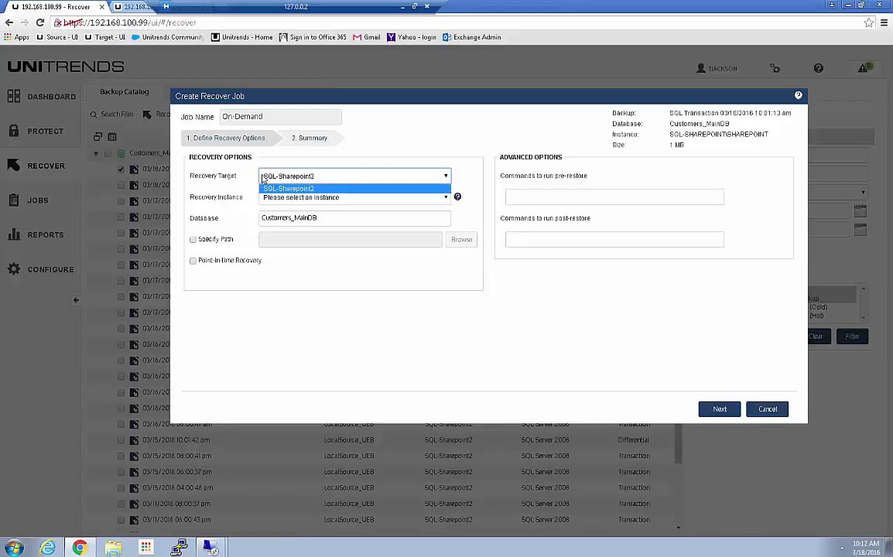
click(267, 191)
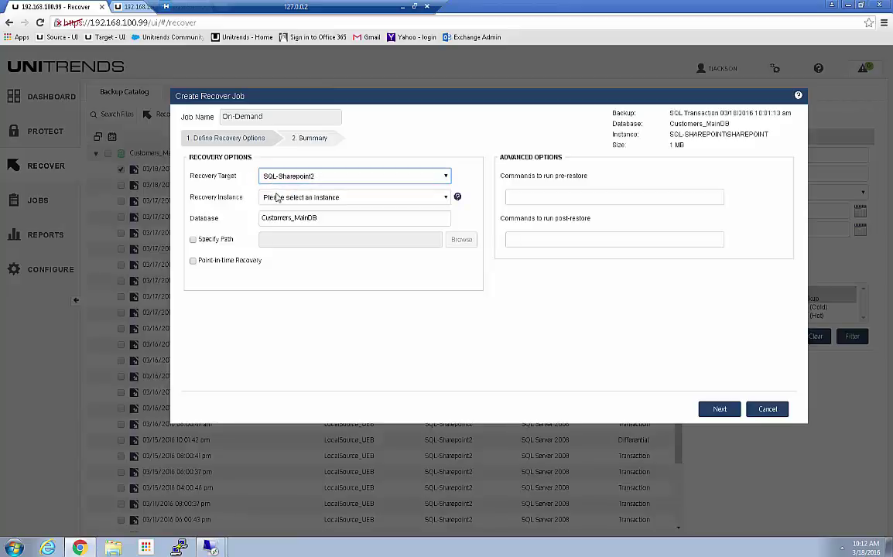
click(270, 197)
click(264, 218)
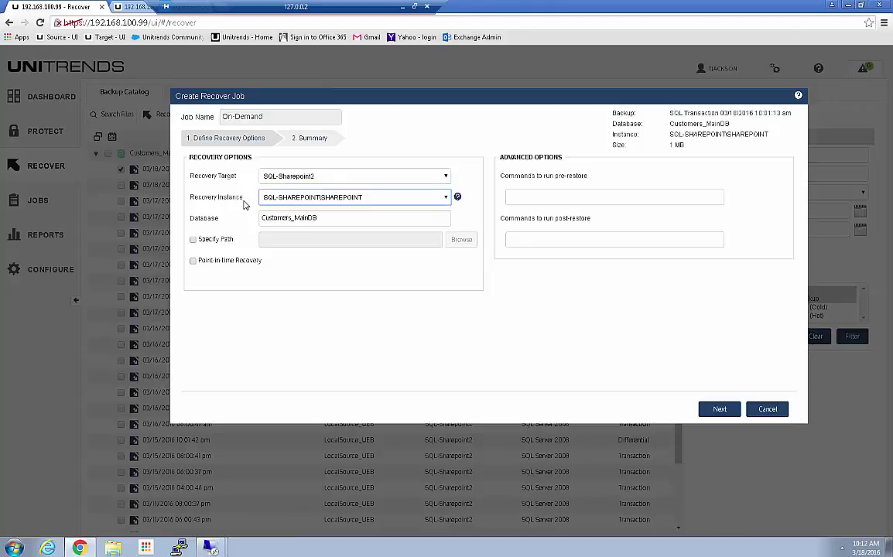
- Name the recovered database Customers_MainDB_TLogs and specify C:\temp_SQL1 as its recovery path
click(325, 219)
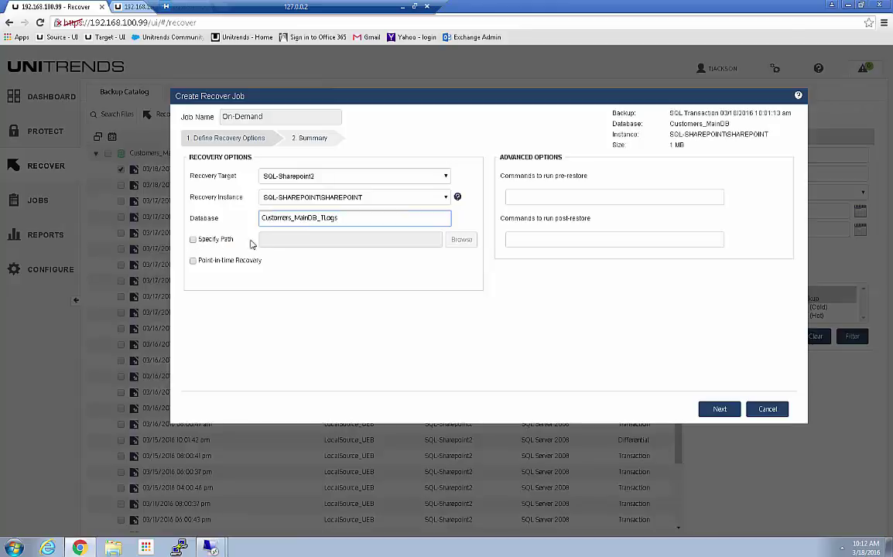
click(192, 240)
click(269, 244)
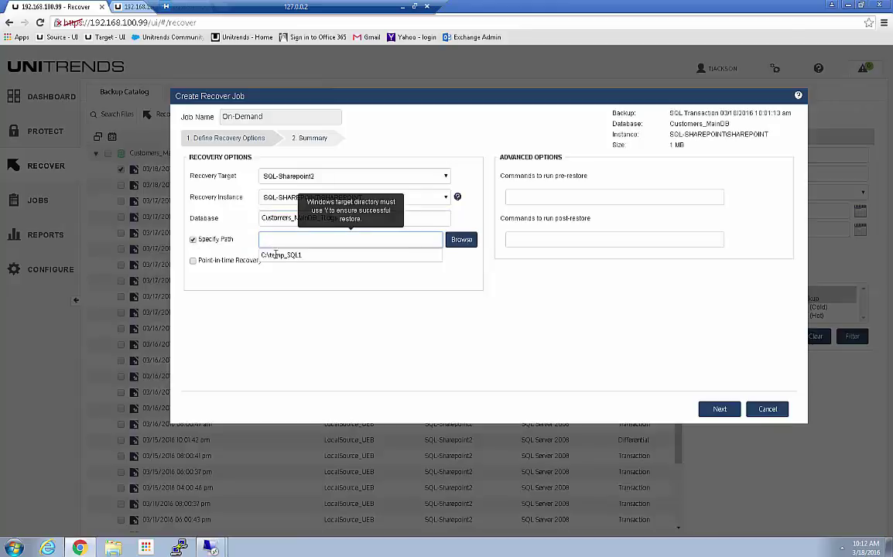
click(283, 255)
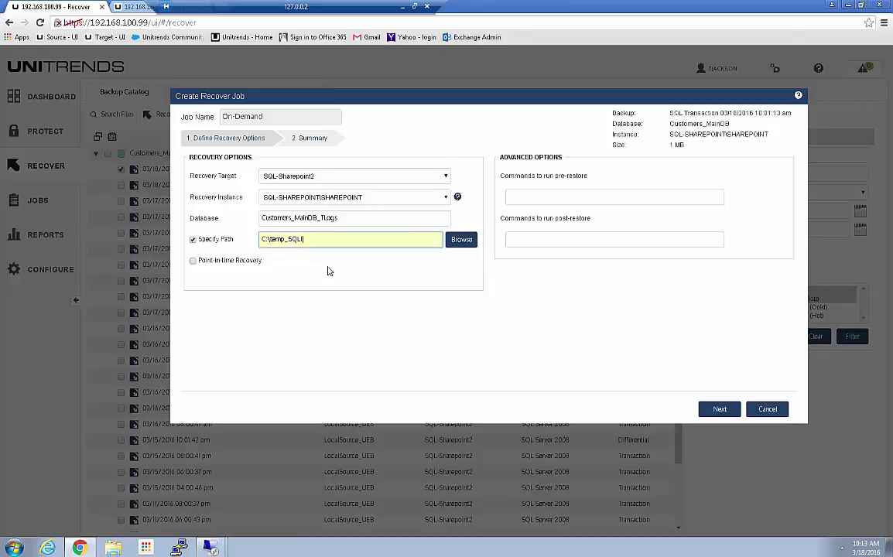
mouse_move(336, 245)
- Enable point-in-time recovery, choose a time between the earliest and latest limits, and save the recovery job
click(193, 261)
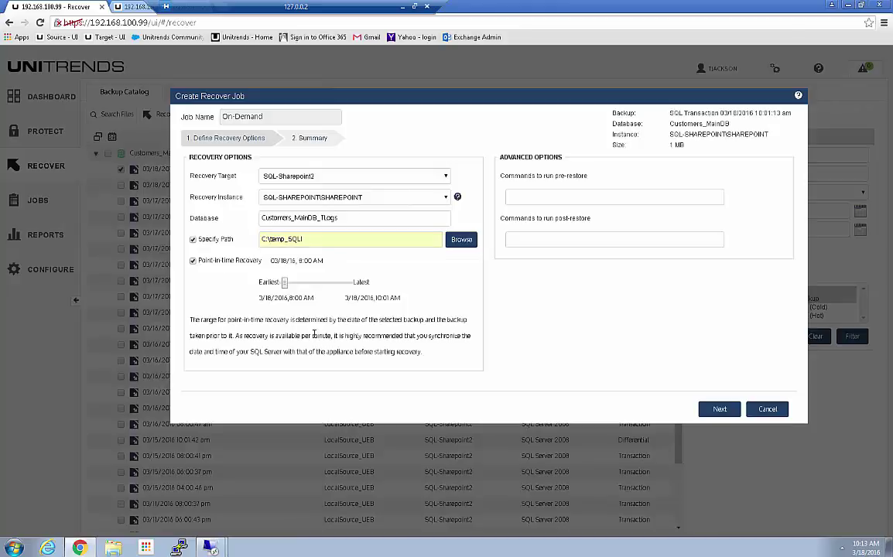
drag(285, 288, 316, 291)
click(719, 410)
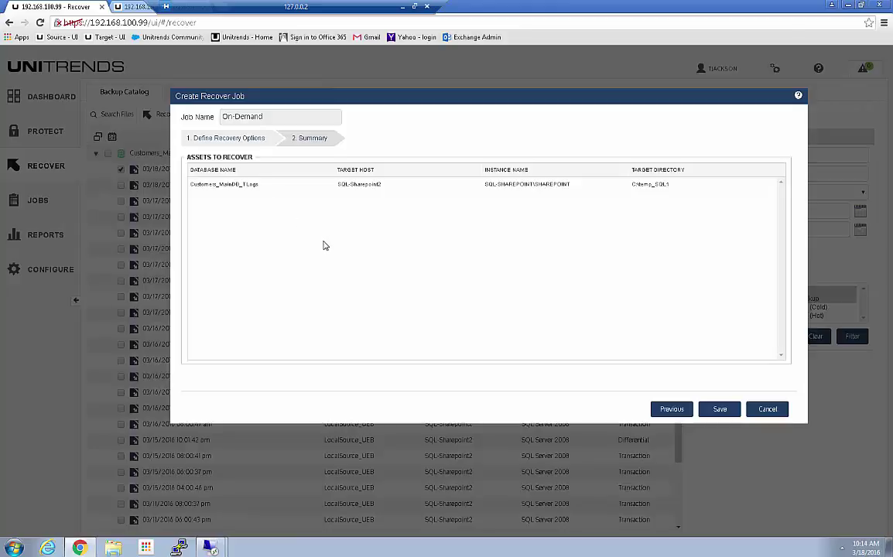
click(720, 409)
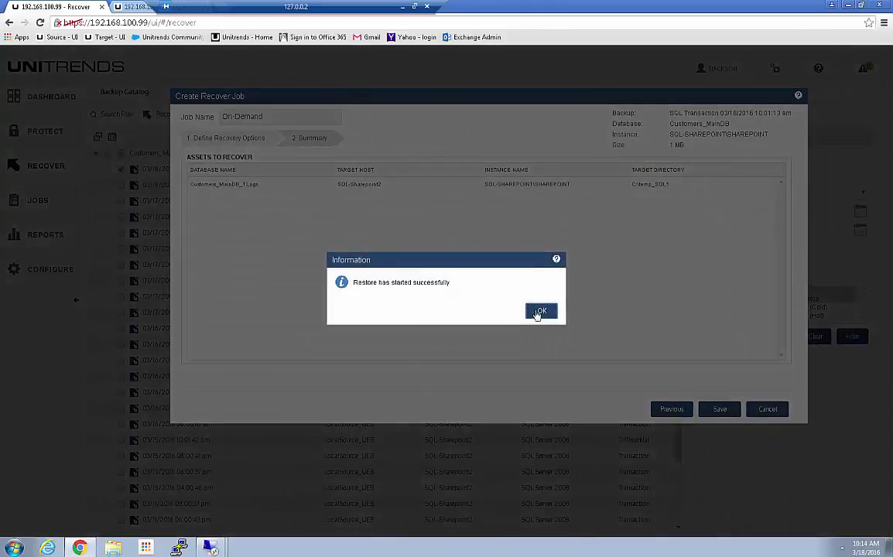
click(538, 312)
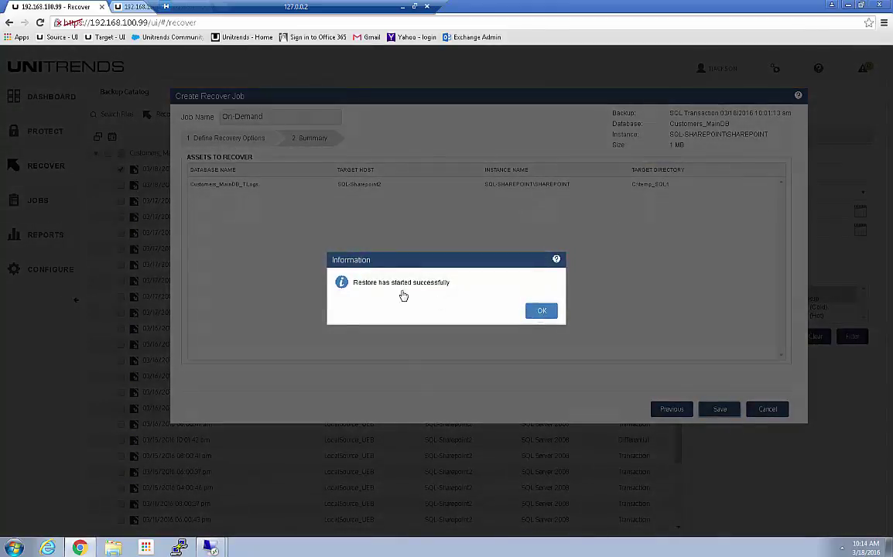
- Show the active jobs and view the details of the running Customers_MainDB restore
click(39, 201)
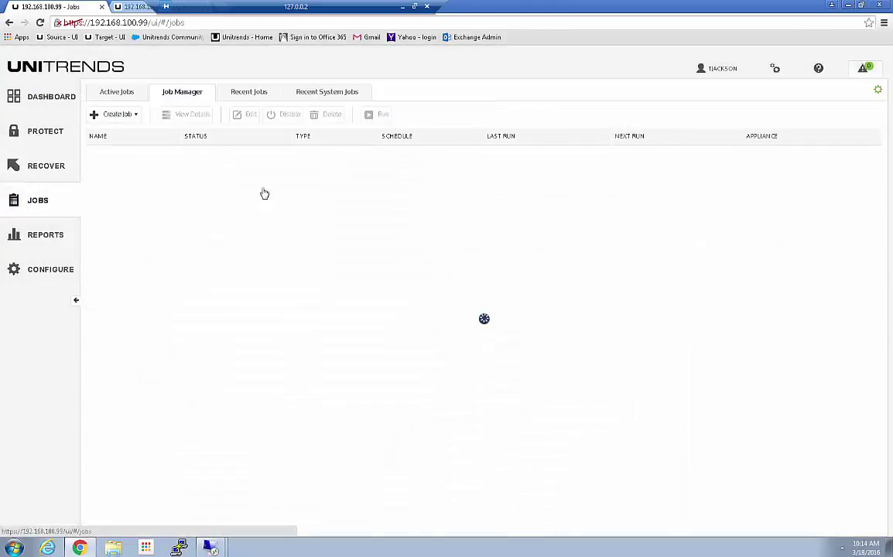
click(116, 93)
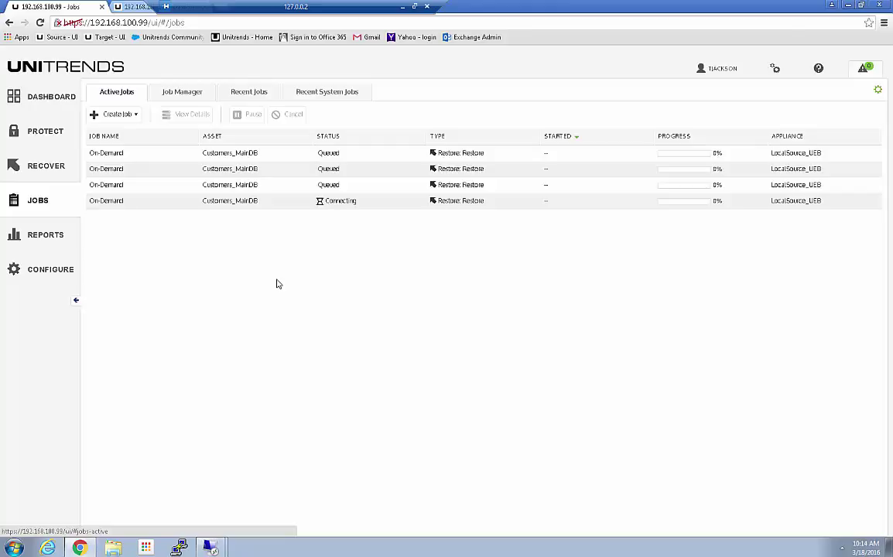
click(271, 202)
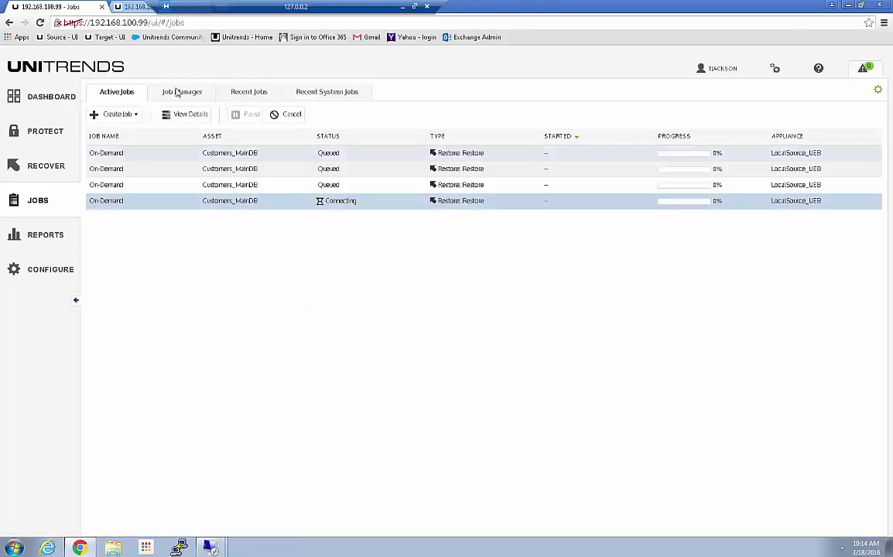
click(182, 116)
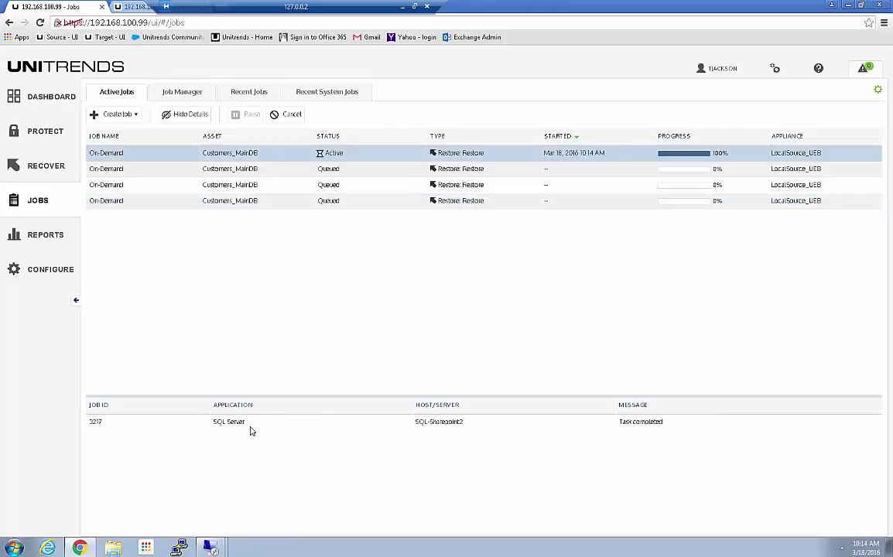
- Switch to SQL Server Management Studio on the remote server, refresh the Databases list to check for the restored Customers database, and return to Unitrends
click(210, 548)
click(211, 521)
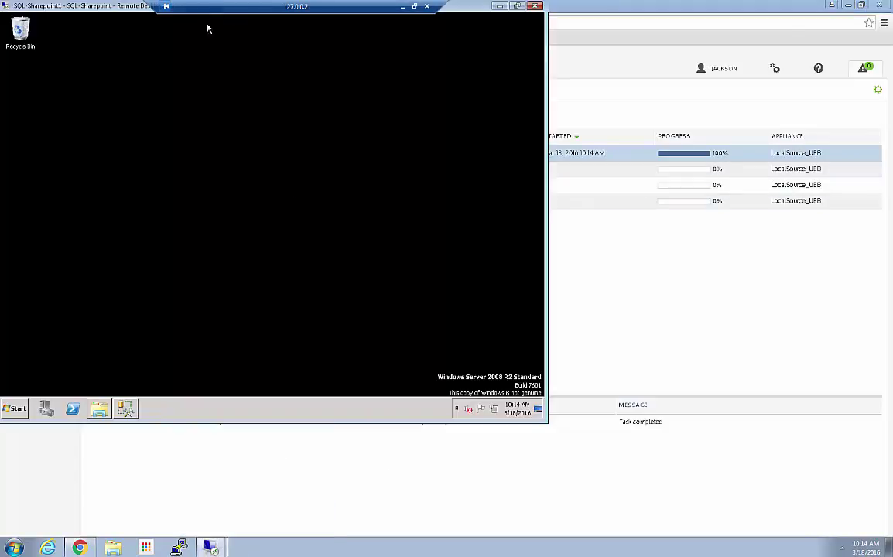
click(125, 409)
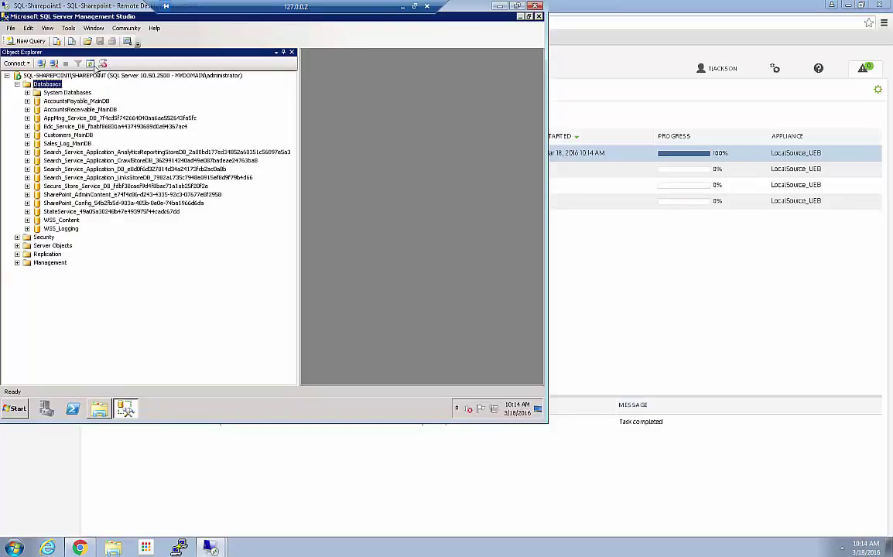
click(89, 64)
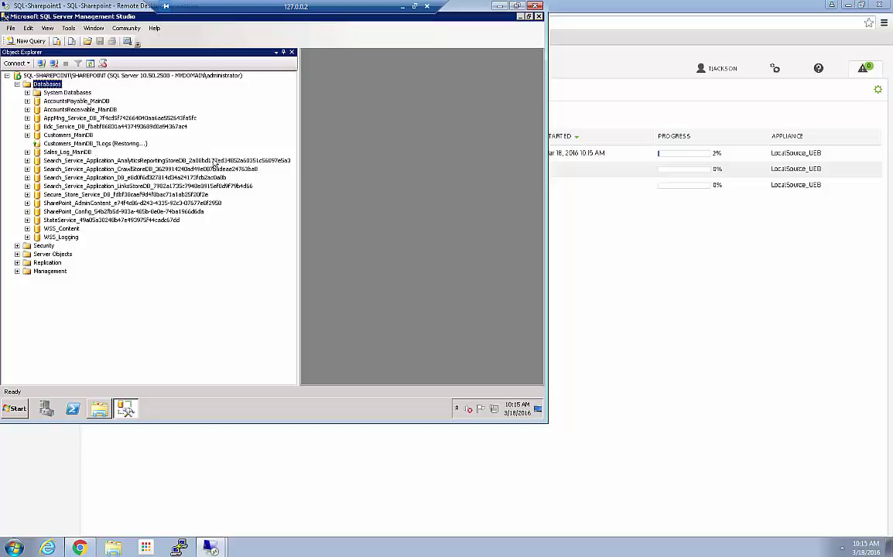
click(614, 328)
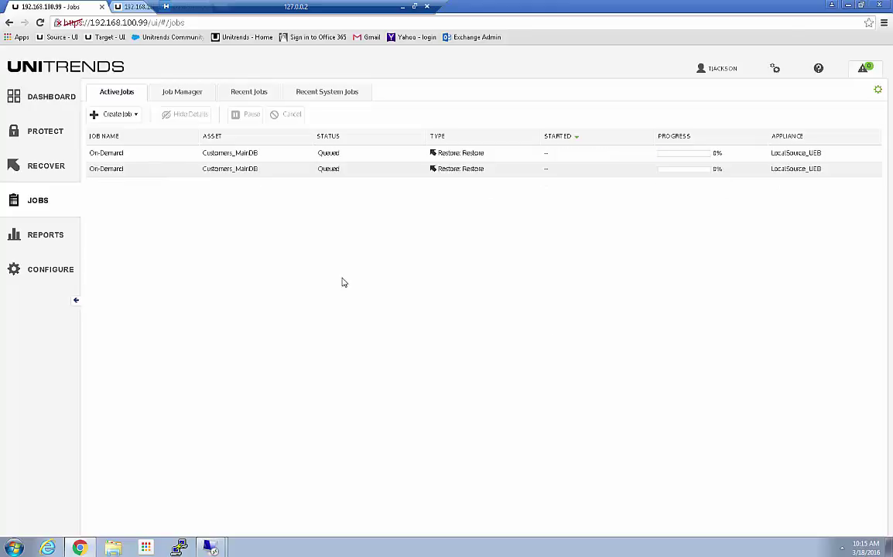
- Open the backup catalog for recovery and filter it by the asset name "sales"
click(44, 171)
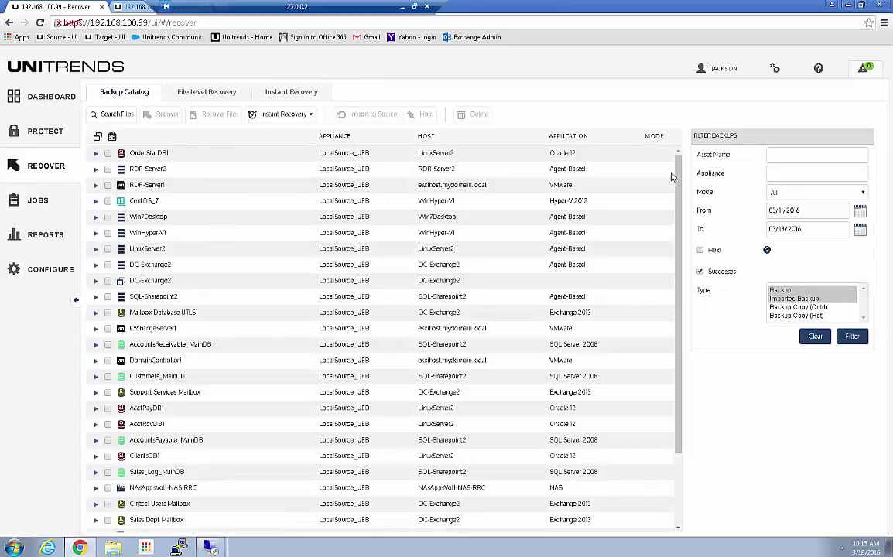
click(784, 157)
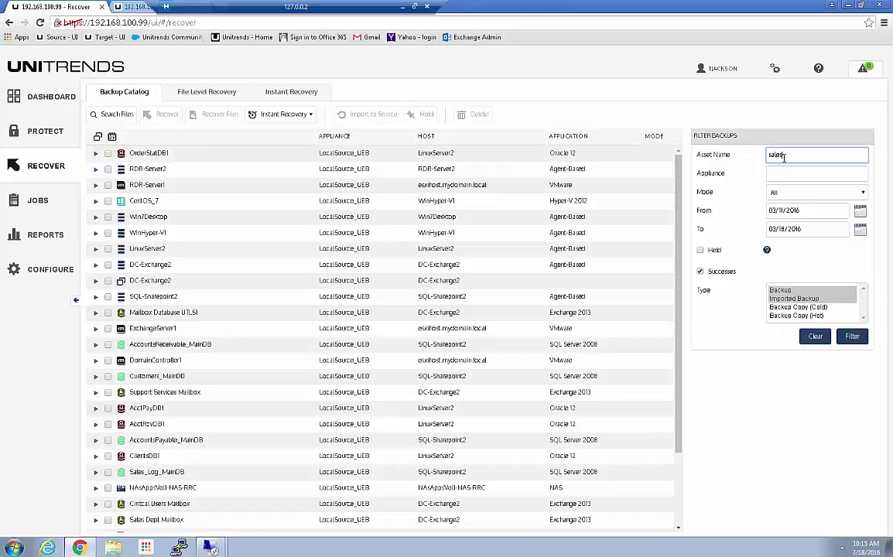
text(sales)
key(Return)
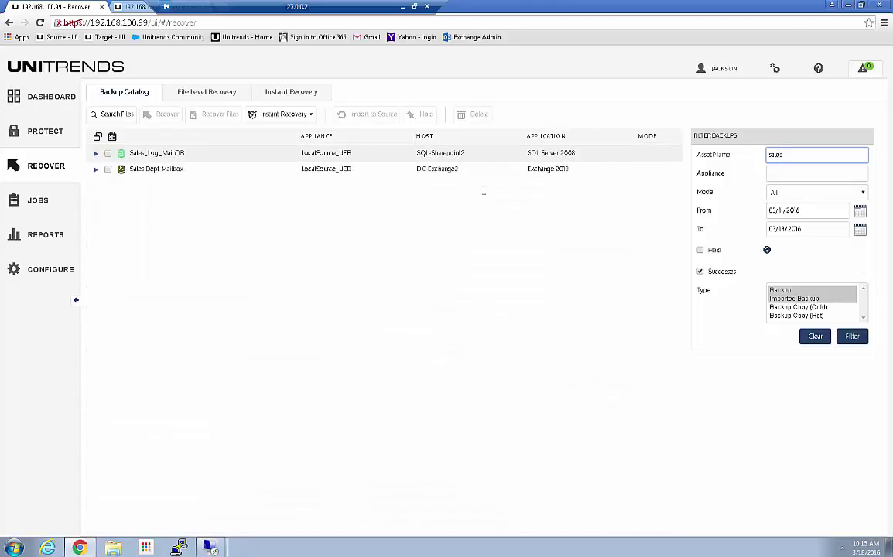
- Start a recovery job from the 03/18/2016 10:01:33 am full backup of Sales_Log_MainDB
click(96, 155)
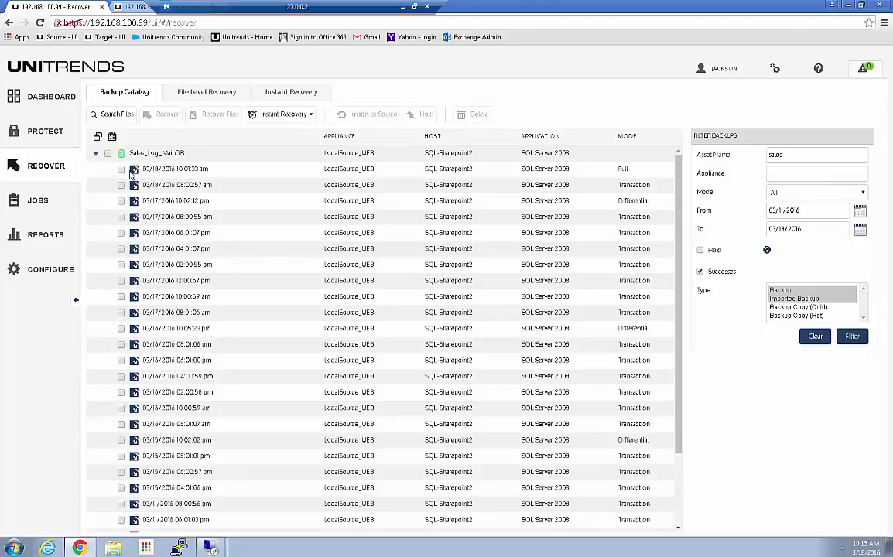
click(121, 170)
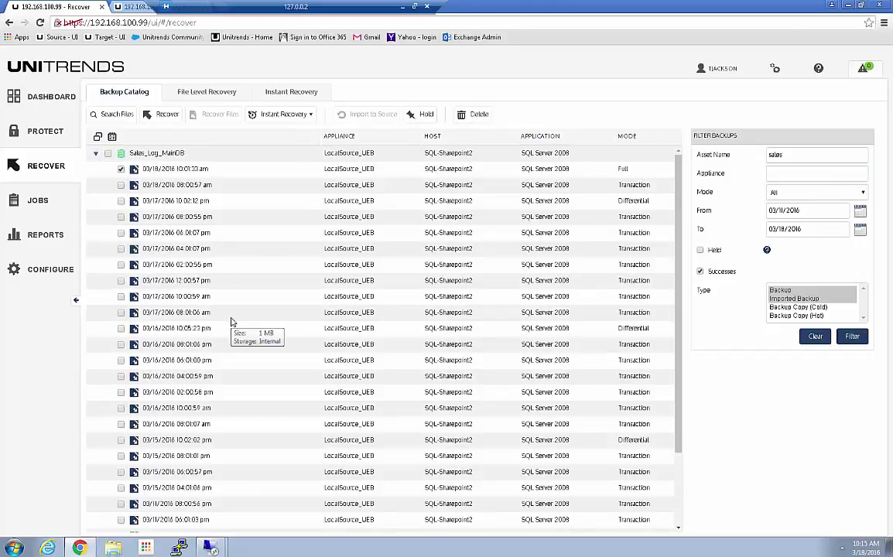
click(165, 115)
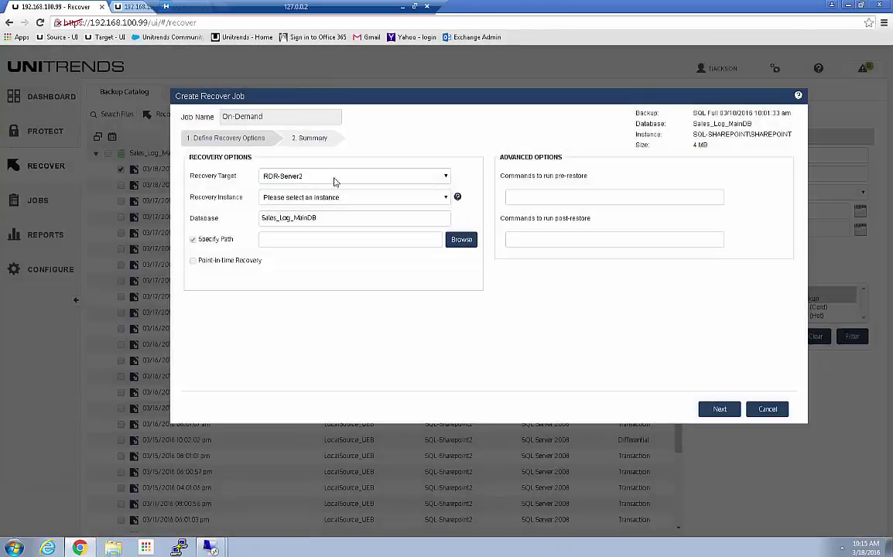
click(313, 177)
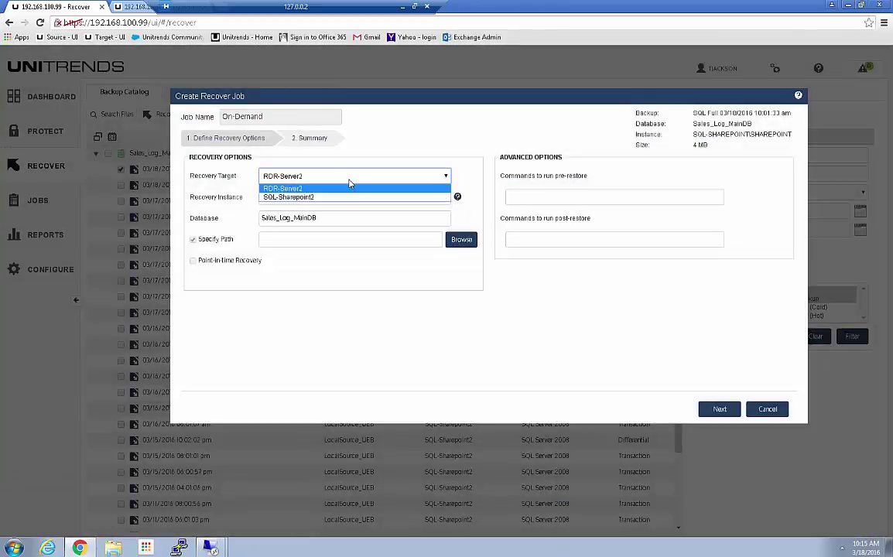
click(263, 189)
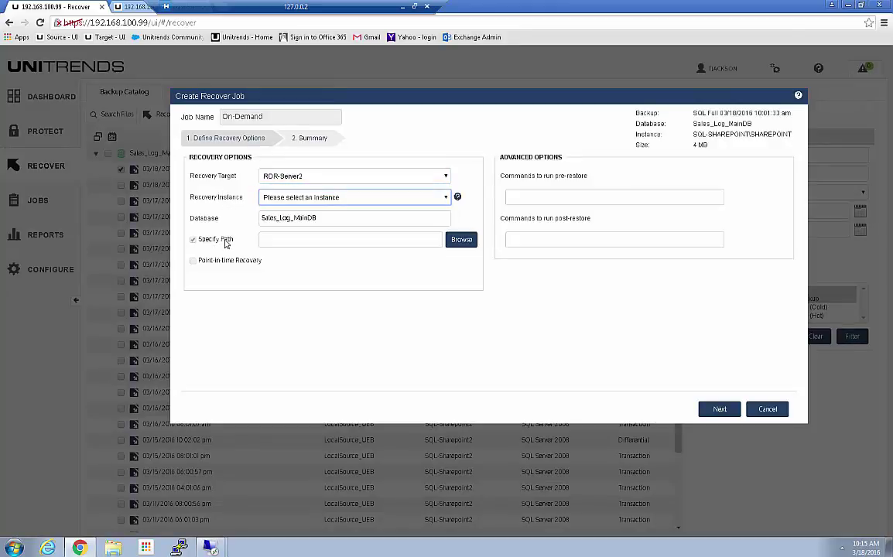
click(291, 240)
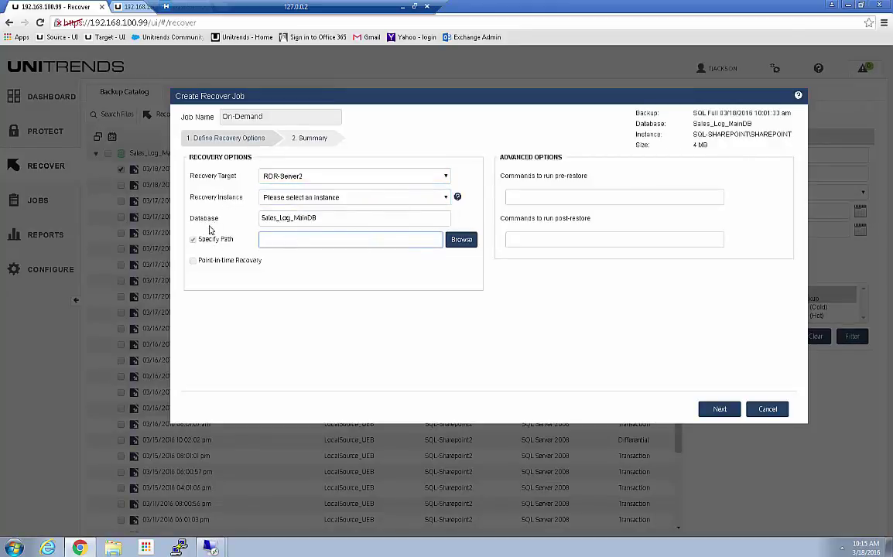
- Set the recovery target to SQL-Sharepoint2 with instance SQL-SHAREPOINT\SHAREPOINT, and enable a specified recovery path
click(315, 178)
click(282, 200)
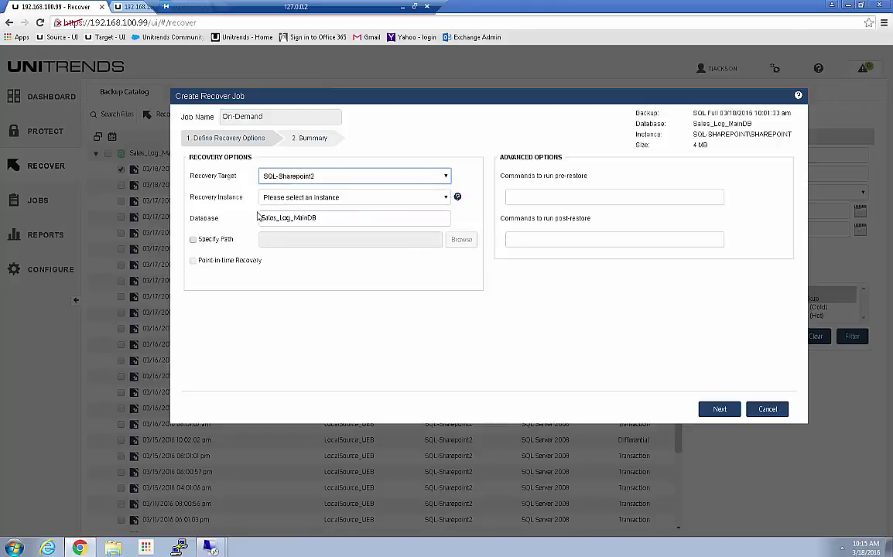
click(193, 242)
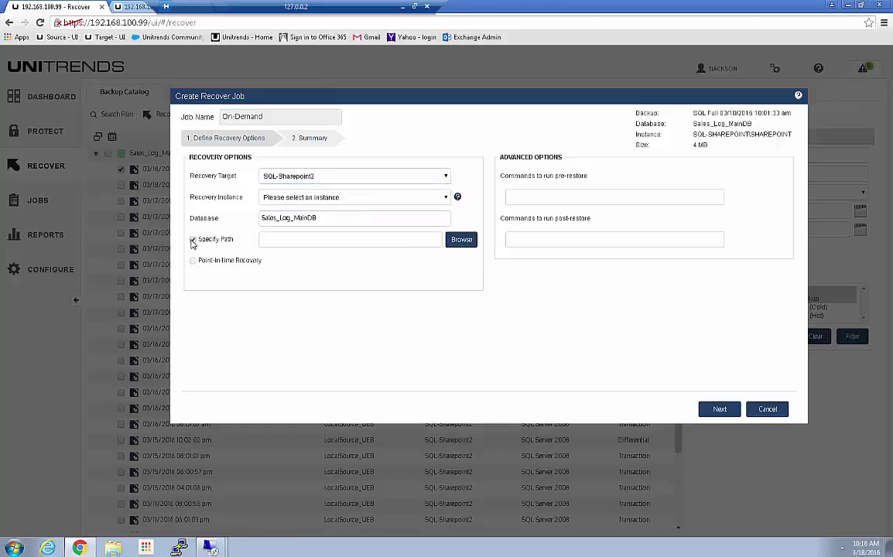
click(193, 241)
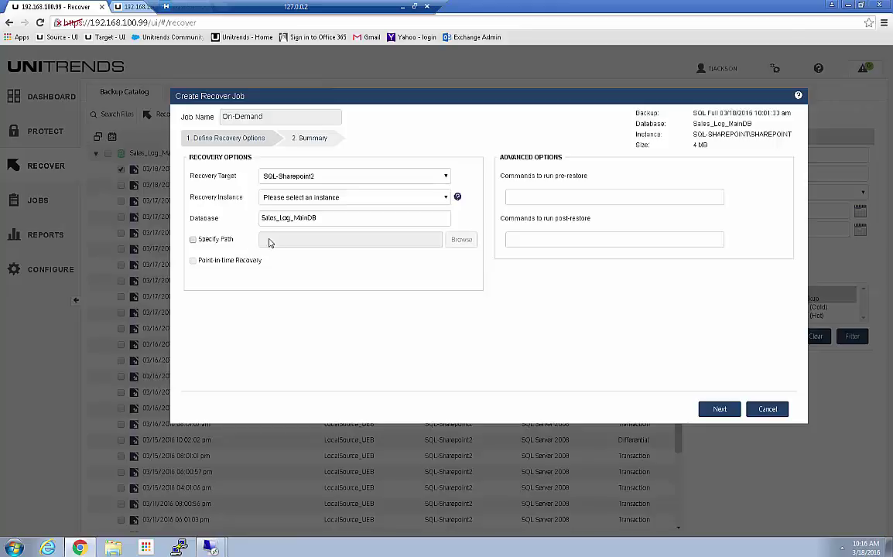
click(193, 241)
click(269, 242)
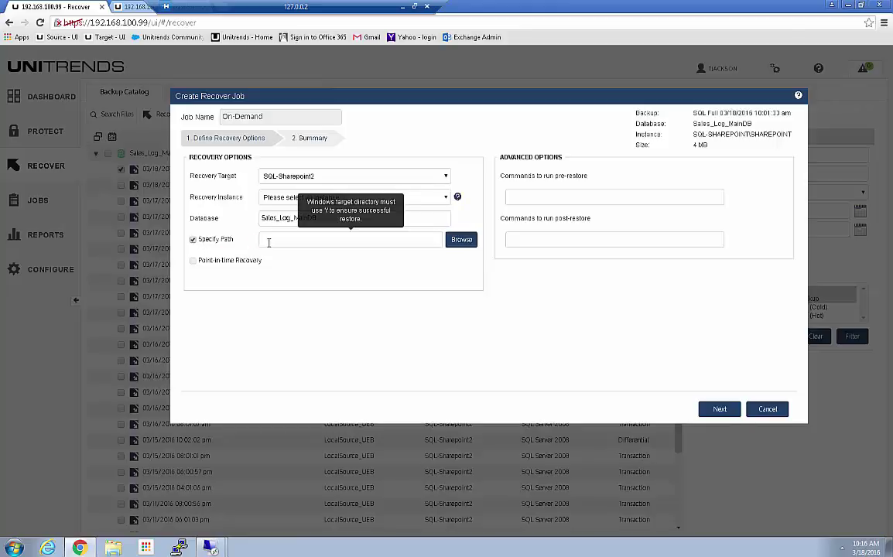
click(267, 197)
click(267, 217)
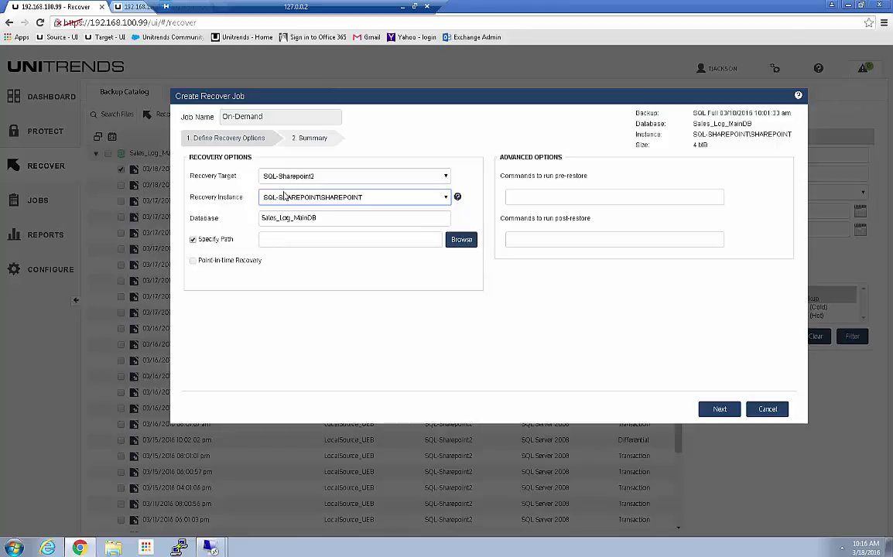
- Name the recovered database Sales_Log_MainDB_Full and set its recovery path to C:\temp_SQL3
click(328, 218)
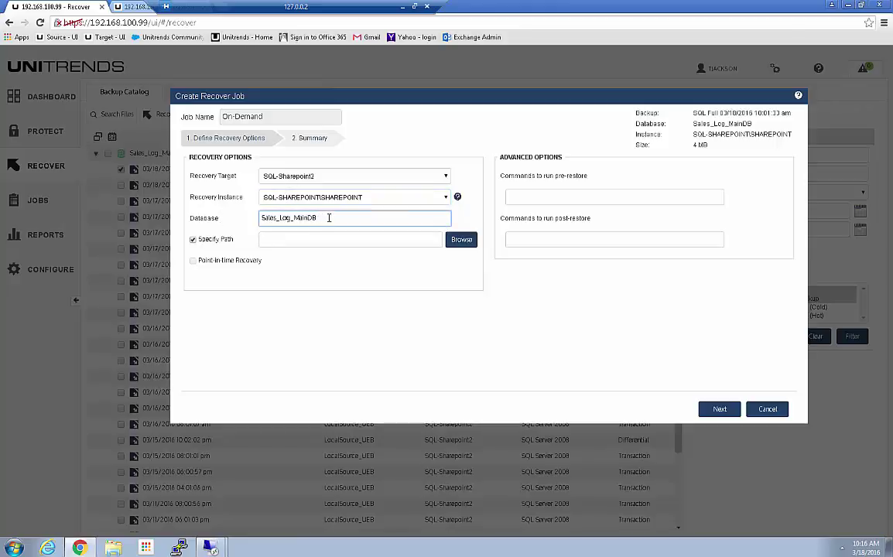
text(_Full)
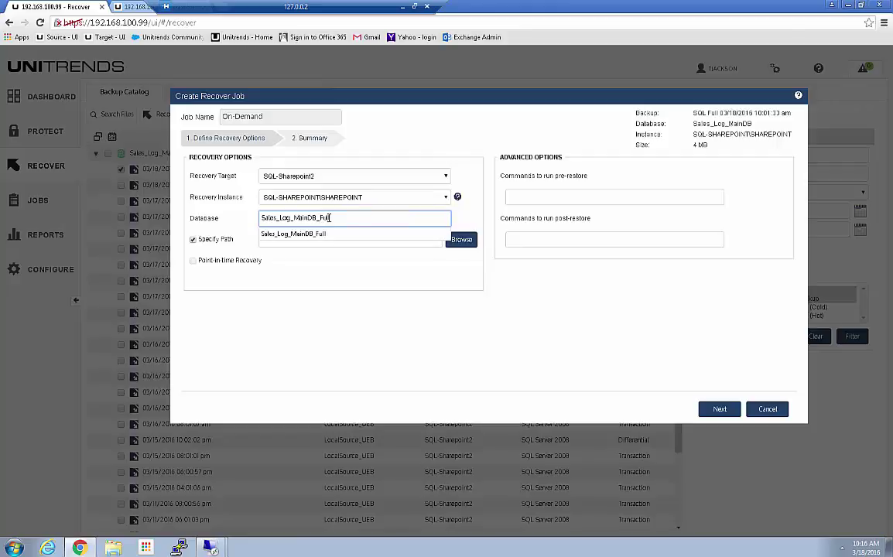
click(279, 234)
click(288, 241)
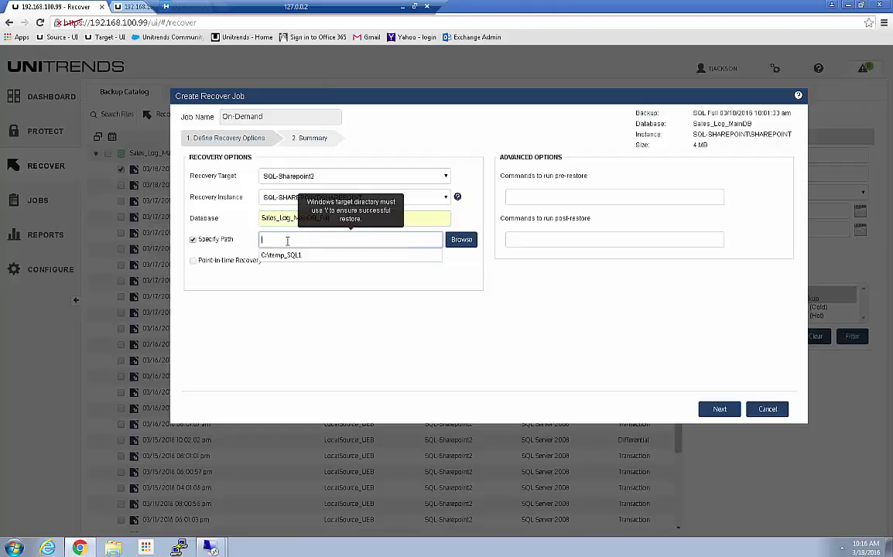
click(304, 252)
text(3)
click(316, 296)
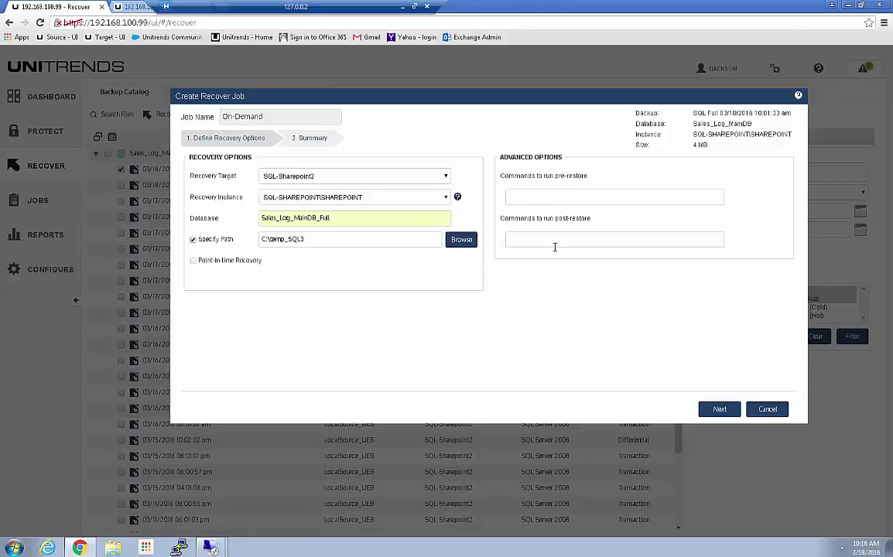
- Proceed to the summary of the Sales_Log_MainDB_Full recovery, save the job and acknowledge its start
click(718, 409)
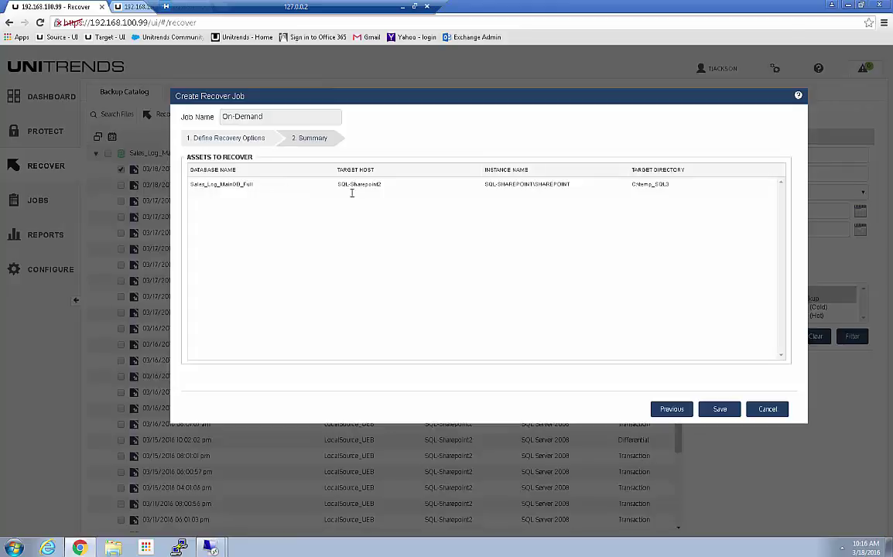
click(716, 408)
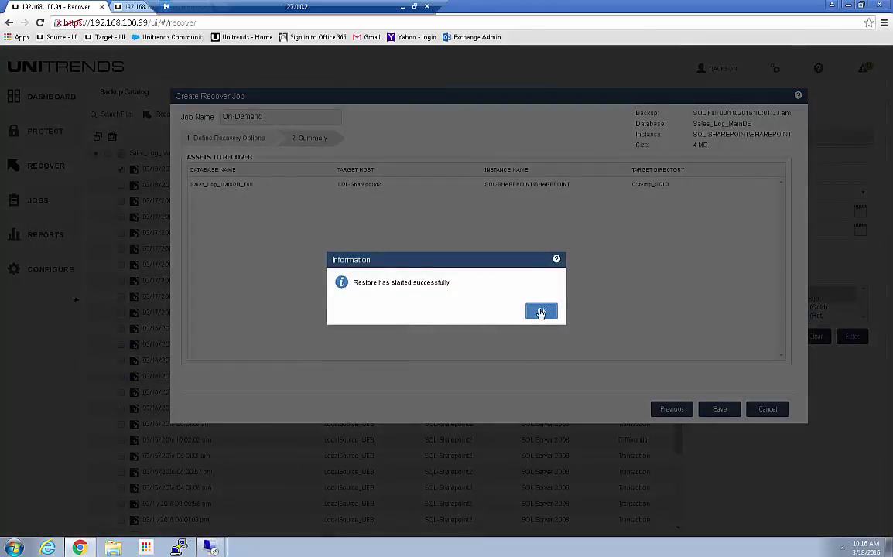
click(540, 311)
- Show the active jobs, refresh the Databases list in SQL Server Management Studio to check the restores, and return to Unitrends
click(47, 200)
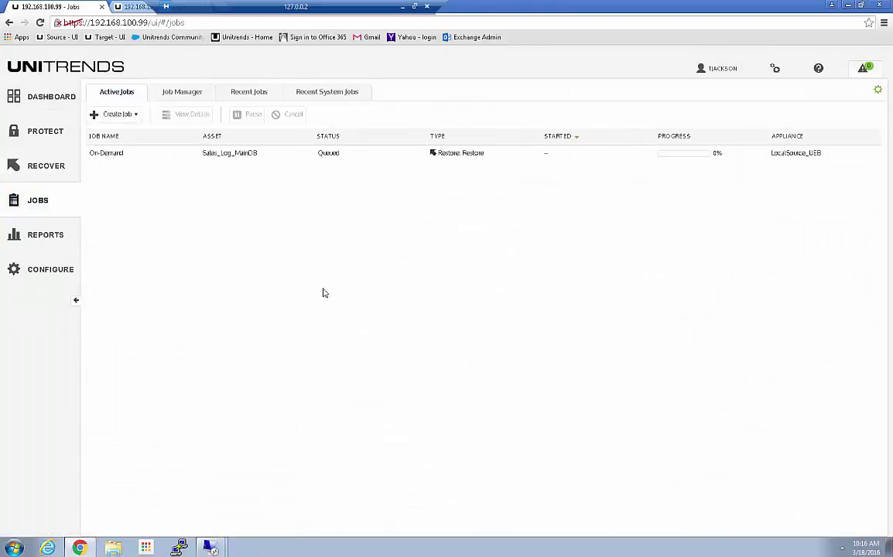
mouse_move(209, 545)
click(203, 524)
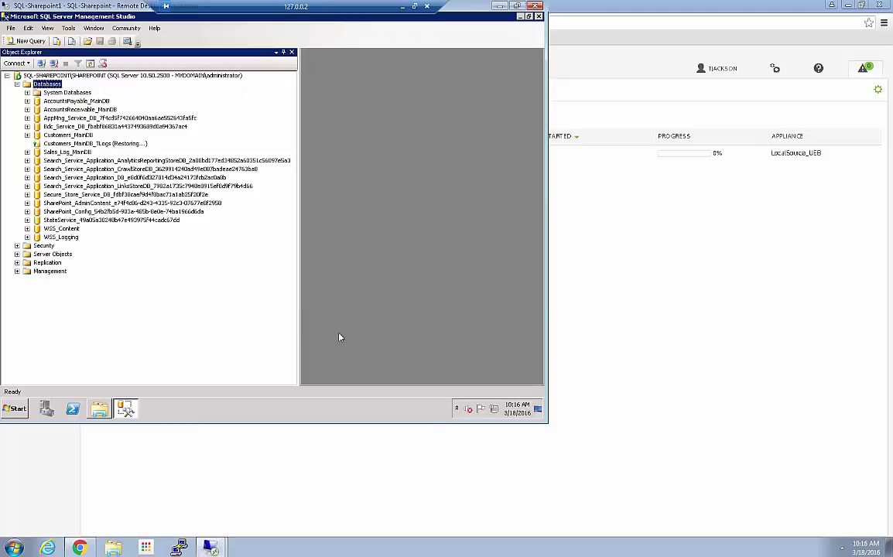
click(91, 64)
click(569, 263)
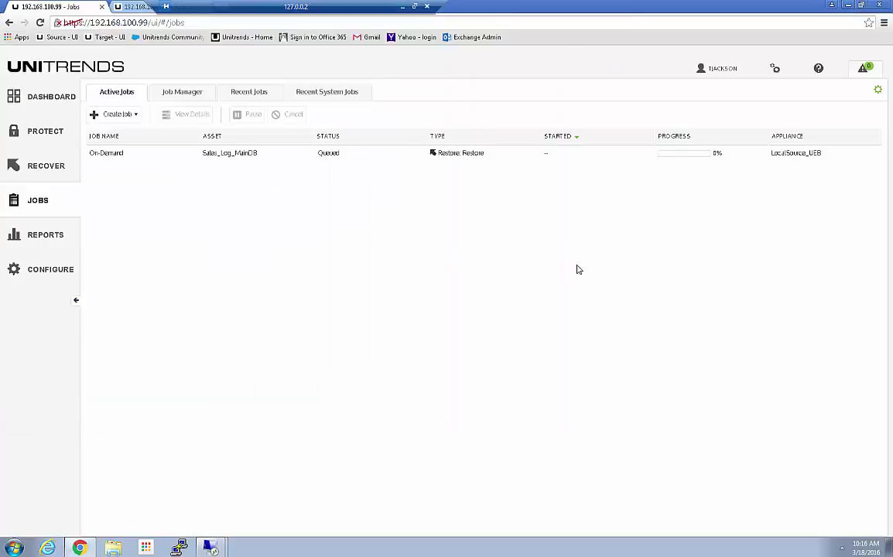
- Filter the backup catalog to Differential mode backups with the asset name "maindb"
click(33, 161)
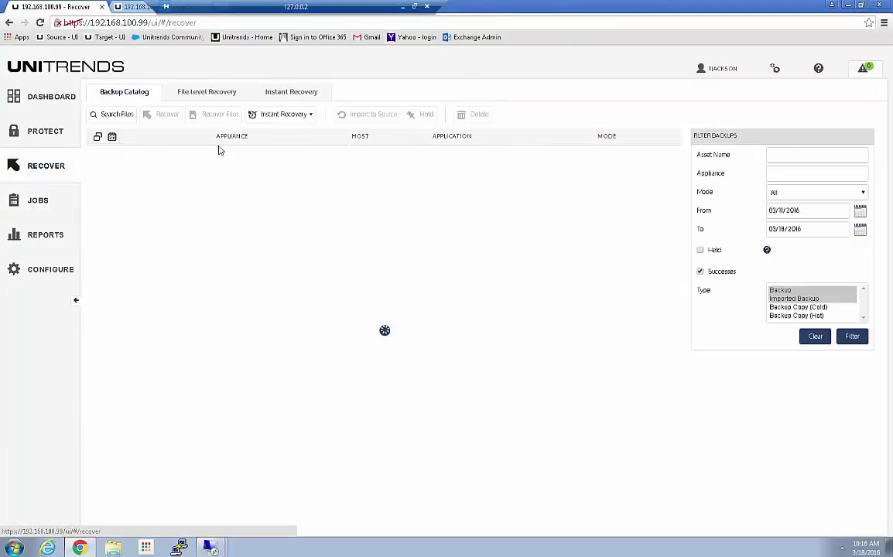
click(813, 193)
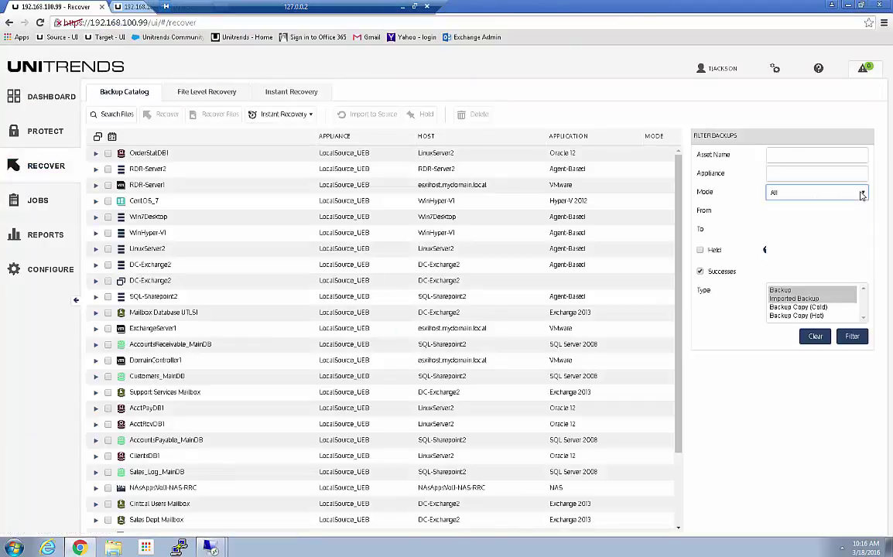
click(786, 239)
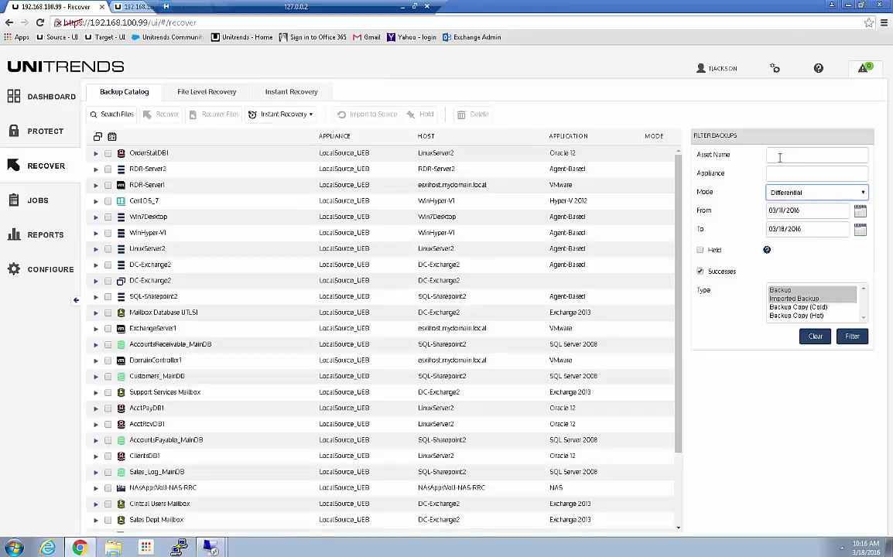
click(778, 154)
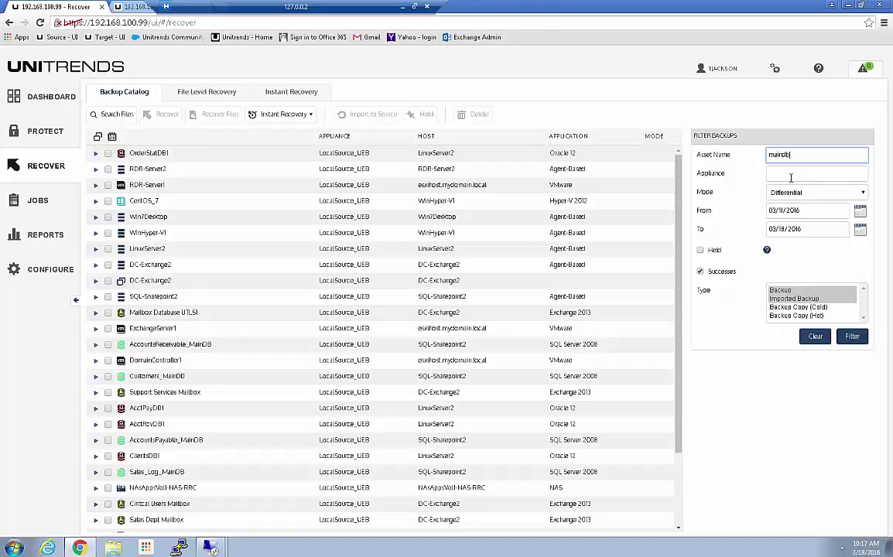
key(Return)
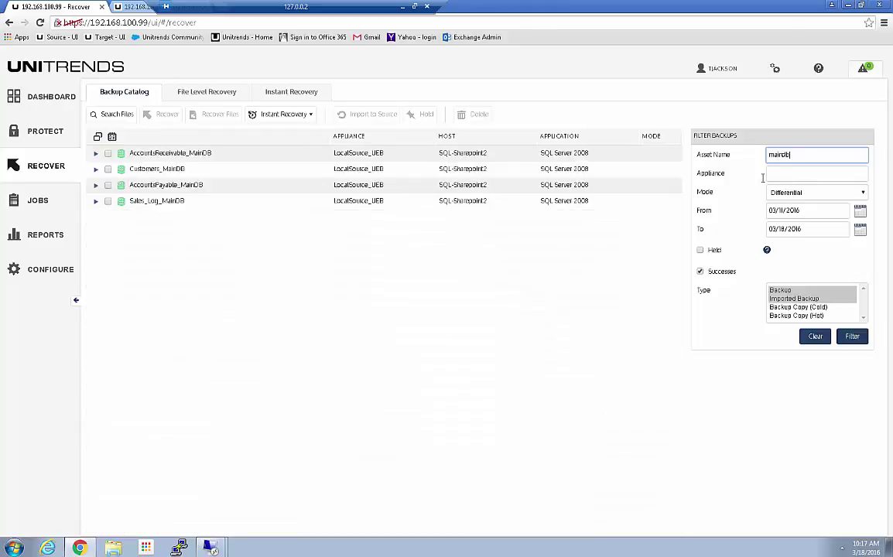
- Start a recovery job from the 03/17/2016 10:02:34 pm differential backup of AccountsPayable_MainDB
click(95, 185)
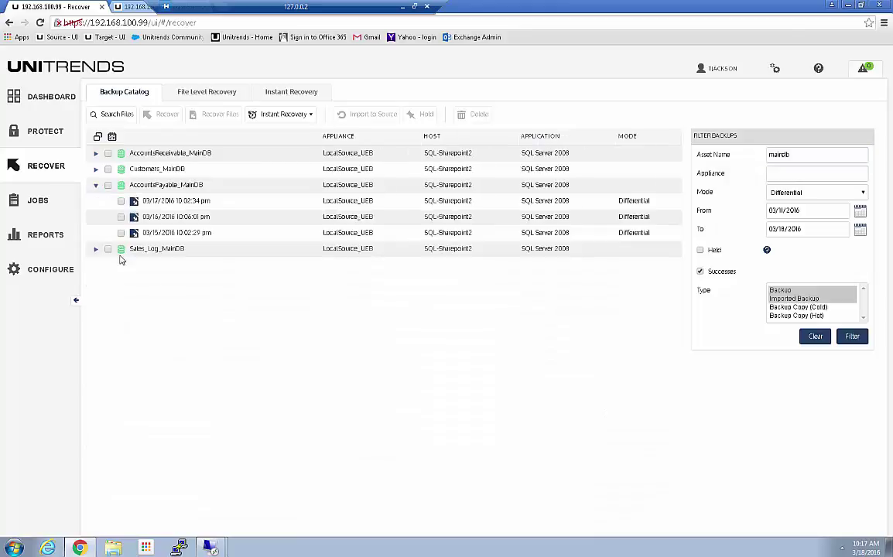
click(120, 200)
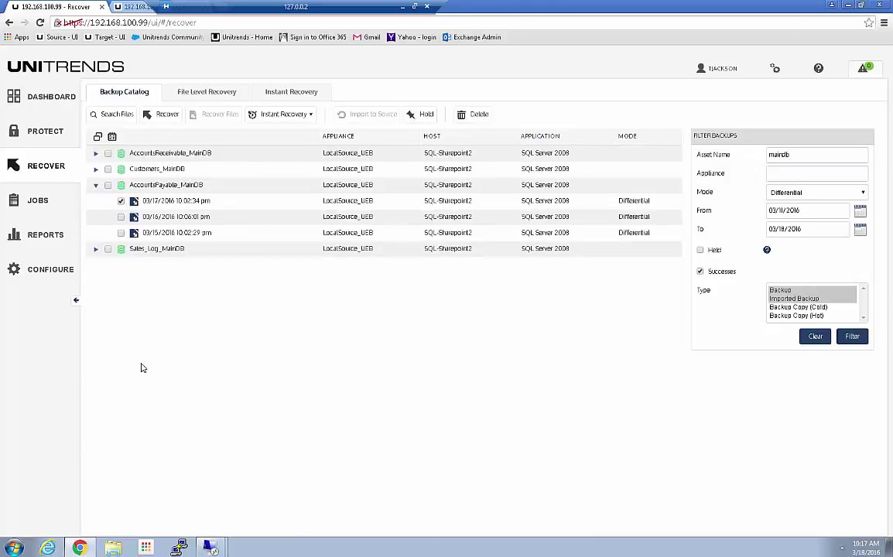
click(166, 114)
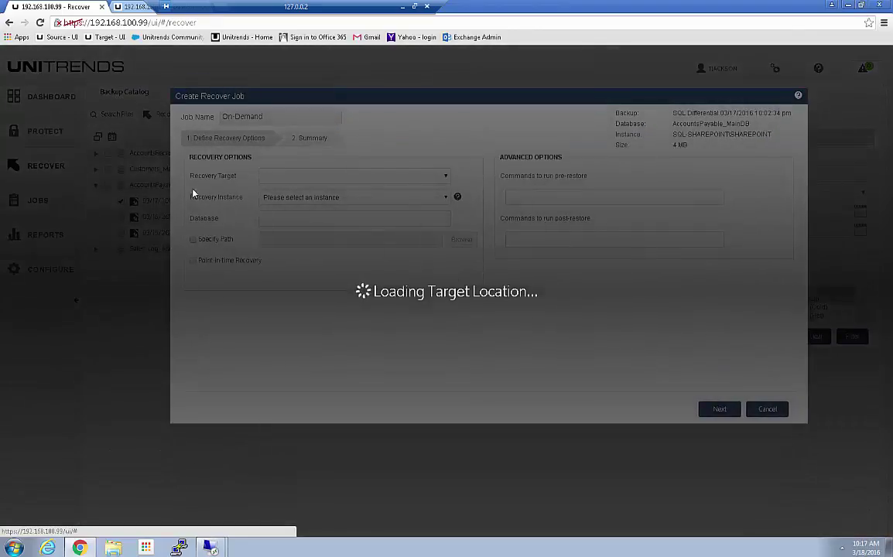
- Set the recovery target to SQL-Sharepoint2, instance SQL-SHAREPOINT\SHAREPOINT, database name AccountsPayable_MainDB_Diff and specified path C:\temp_SQL1
click(446, 177)
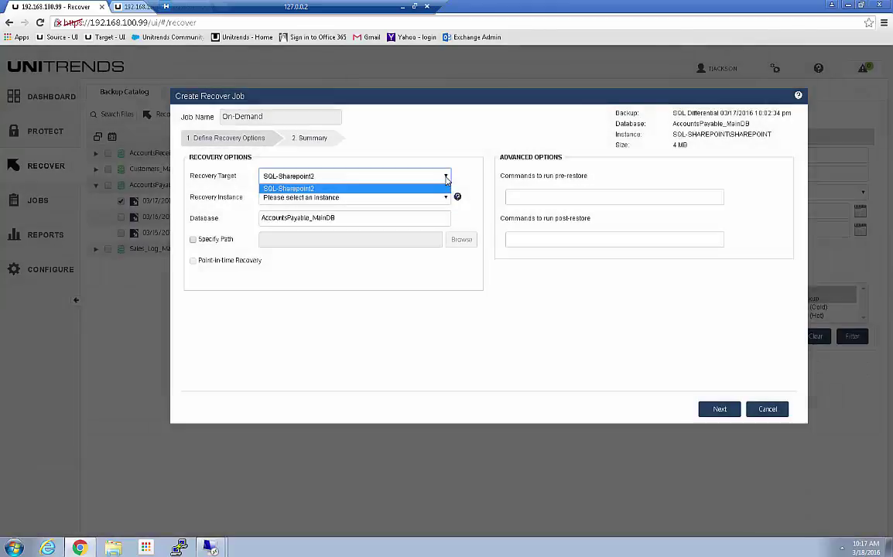
click(339, 197)
click(337, 197)
click(336, 219)
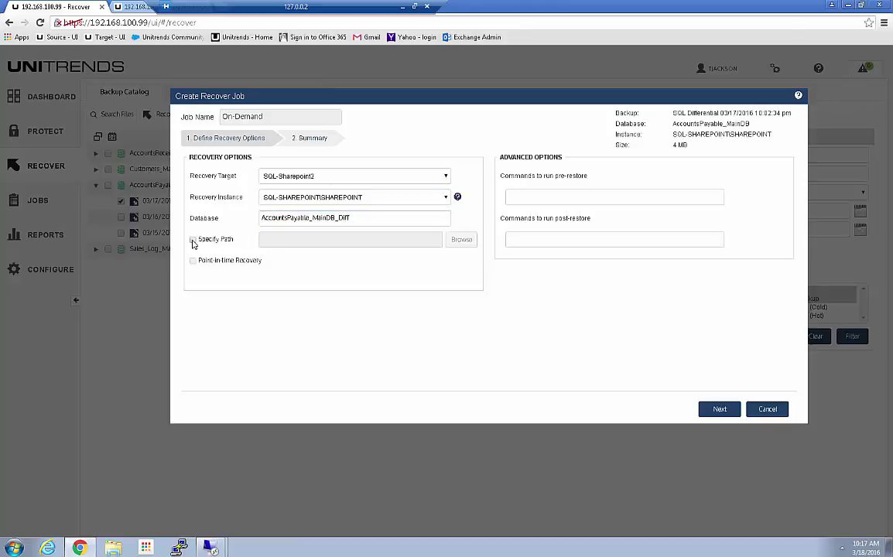
click(253, 243)
click(266, 241)
click(277, 259)
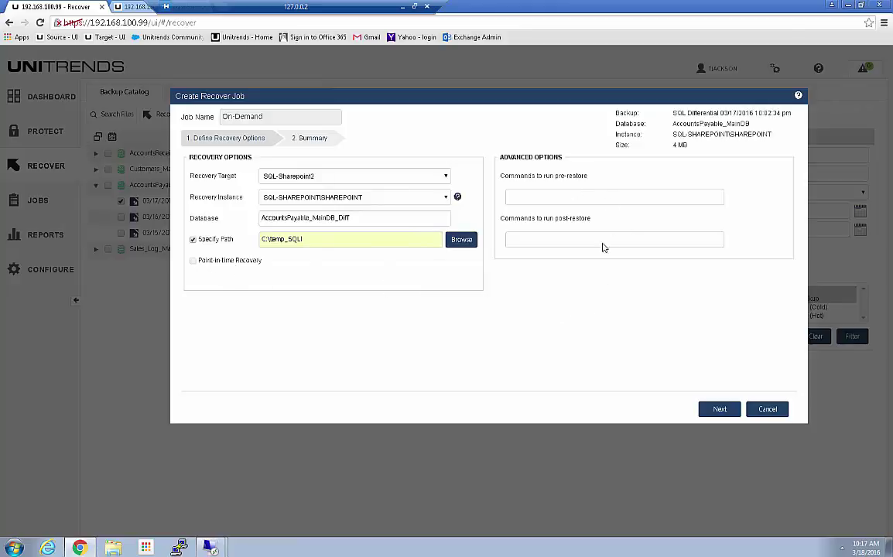
- Proceed to the summary of the AccountsPayable_MainDB_Diff recovery, save the job and acknowledge its start
click(713, 409)
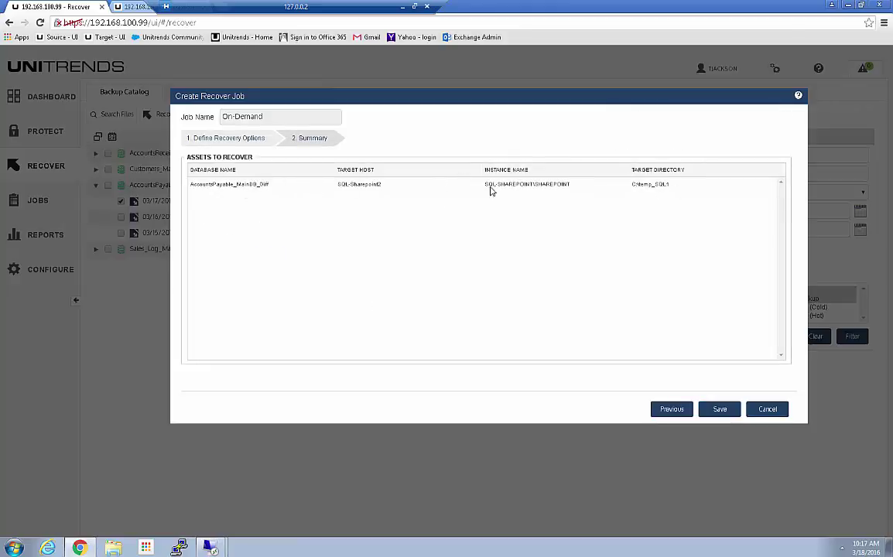
click(719, 411)
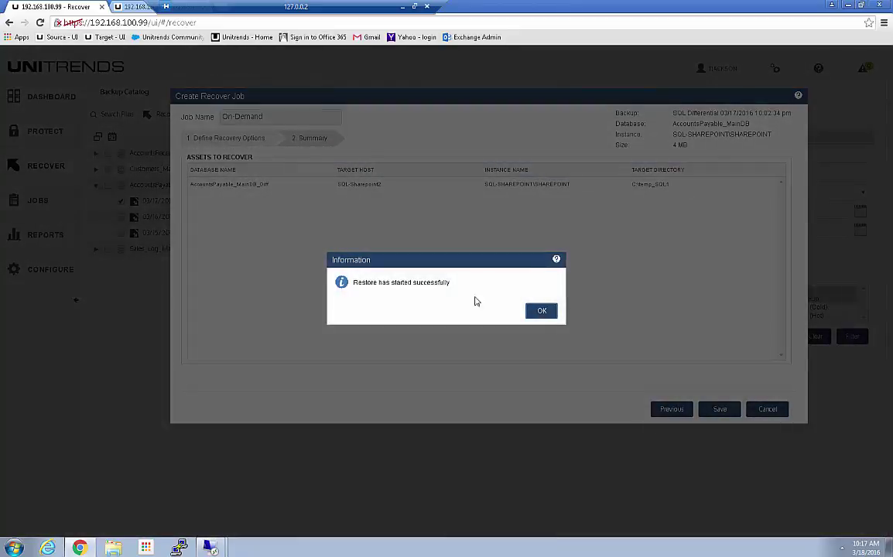
click(542, 311)
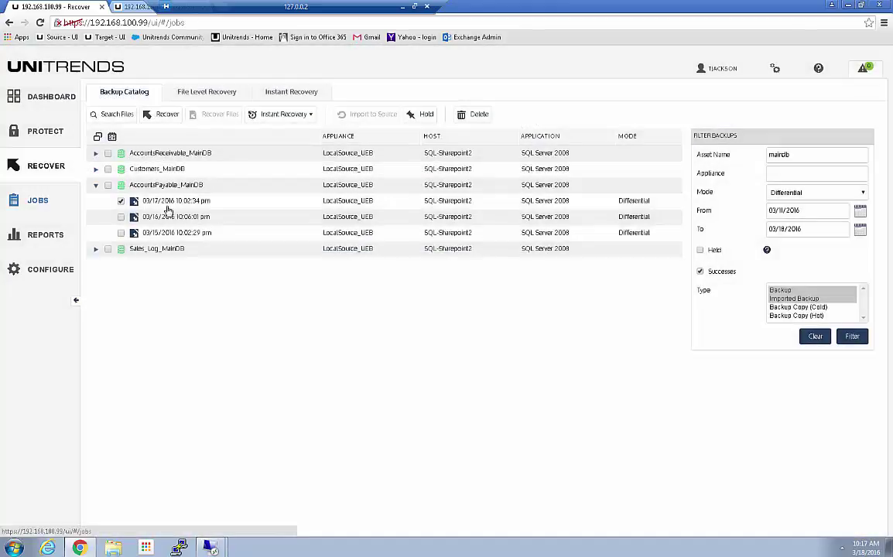
- Show the active jobs, switch to SQL Server Management Studio to refresh the Databases list, and return to Unitrends
click(37, 199)
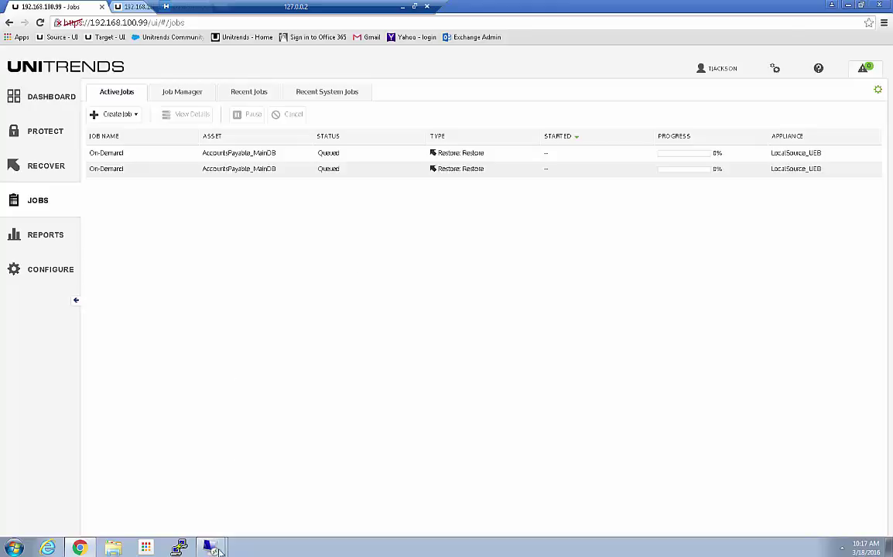
mouse_move(210, 545)
click(197, 525)
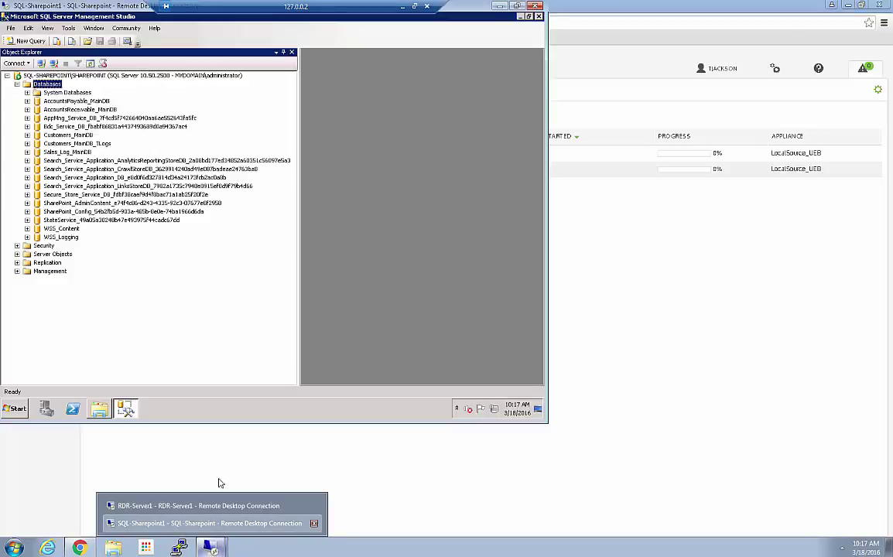
click(90, 65)
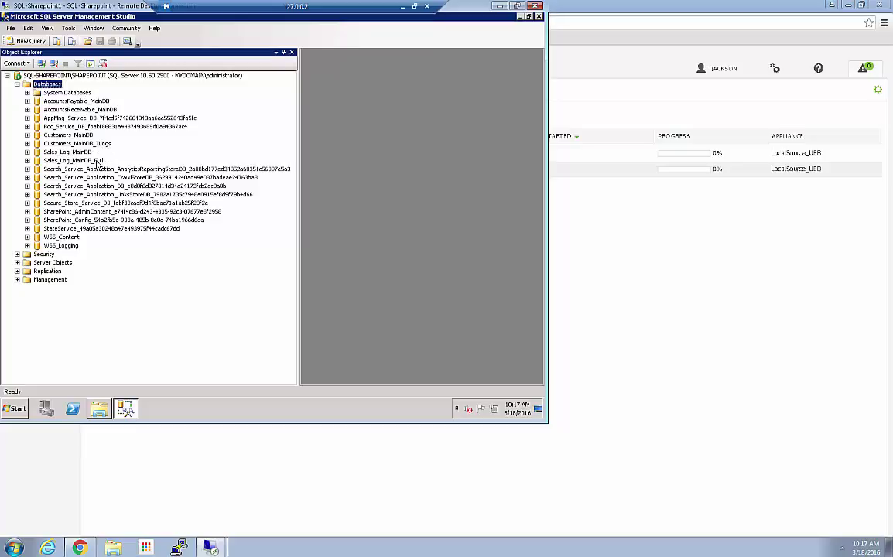
click(633, 294)
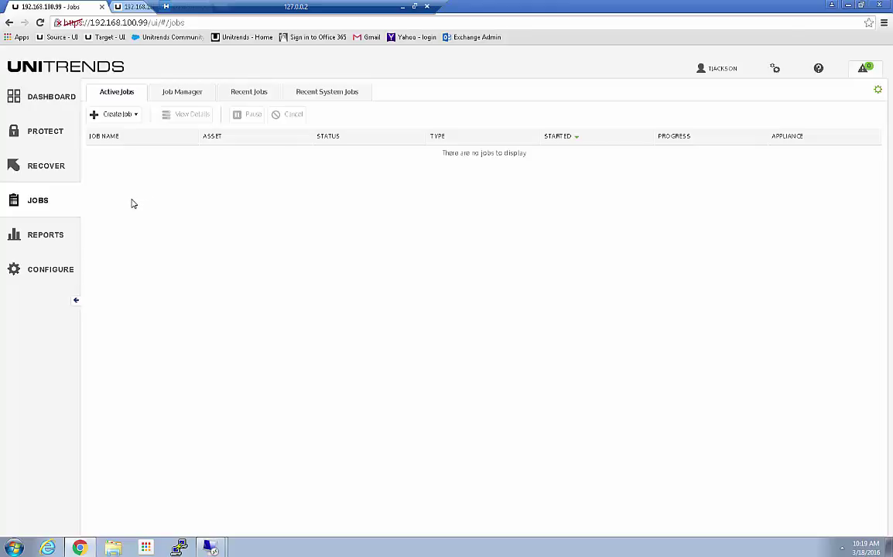
- Update the dashboard's Recover Summary counts and open the report of recent restores
click(36, 98)
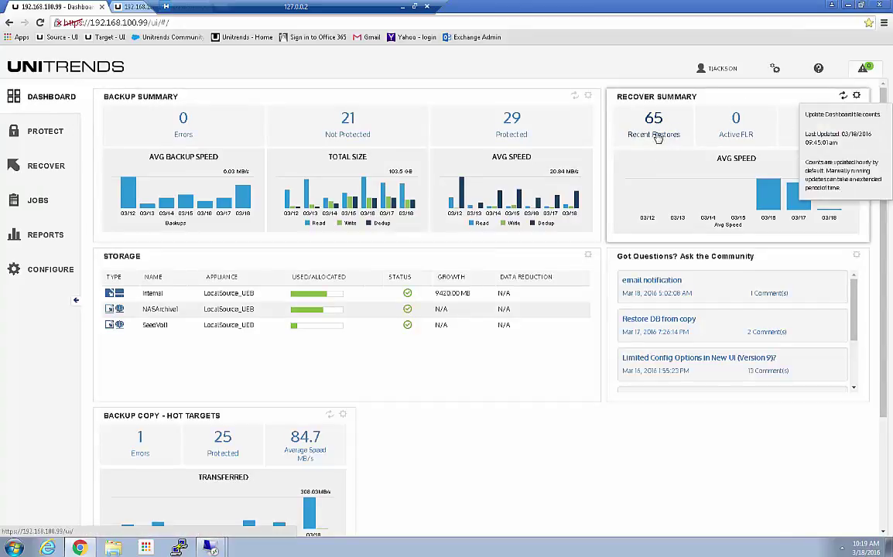
click(844, 97)
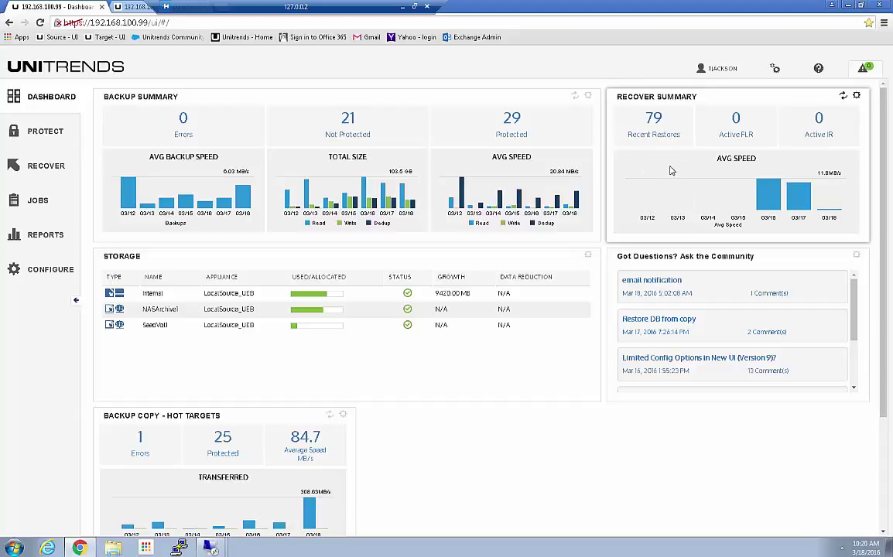
click(654, 120)
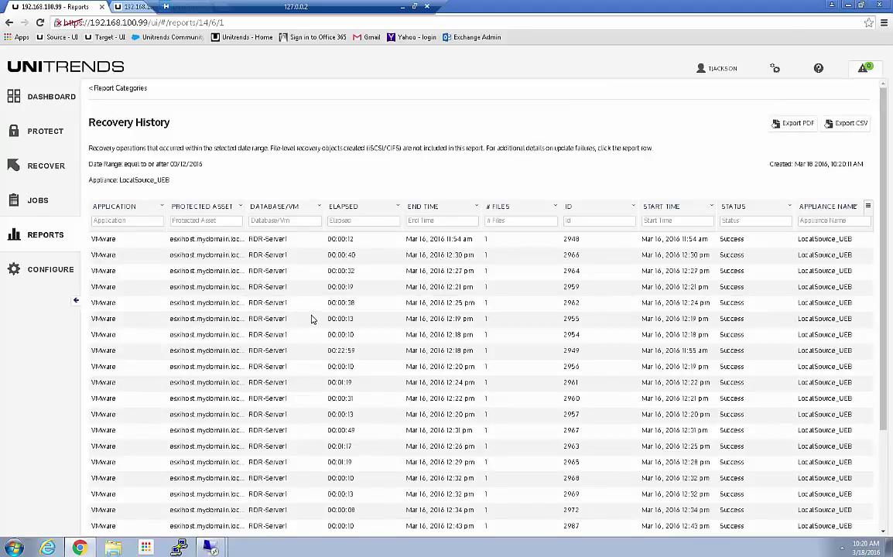
- Filter the Recovery History report to protected assets containing "sql" and sort it by end time, earliest first
click(212, 222)
text(sql)
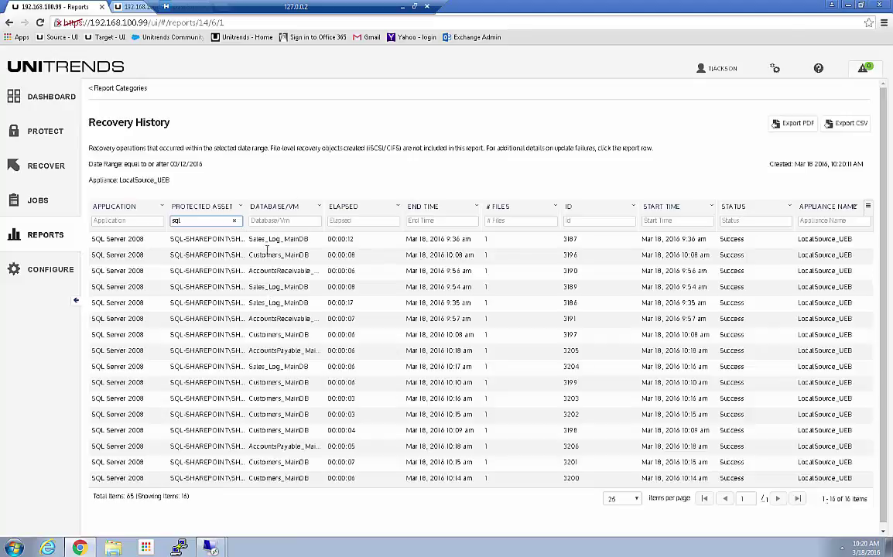
click(418, 208)
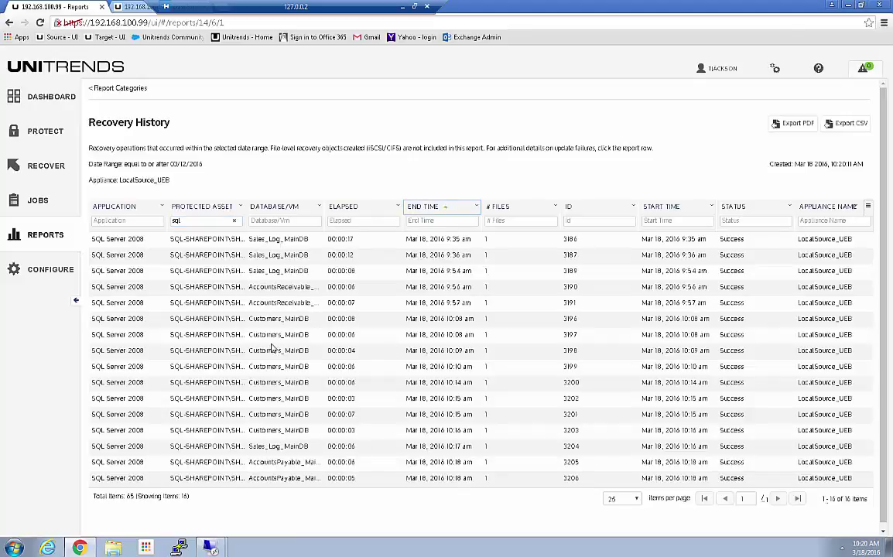
- Open the Agent SQL DailyFulls job in the Job Manager to view its inventory settings, and close it without saving
click(41, 102)
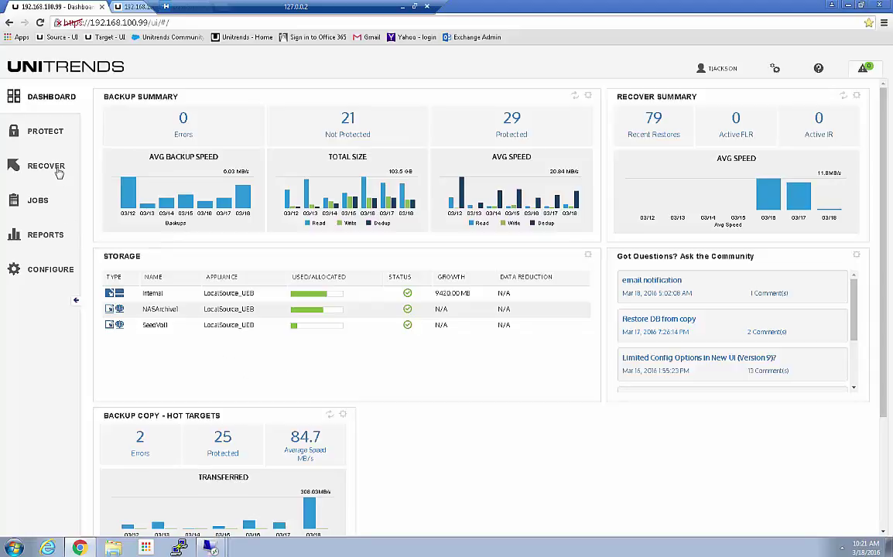
click(39, 200)
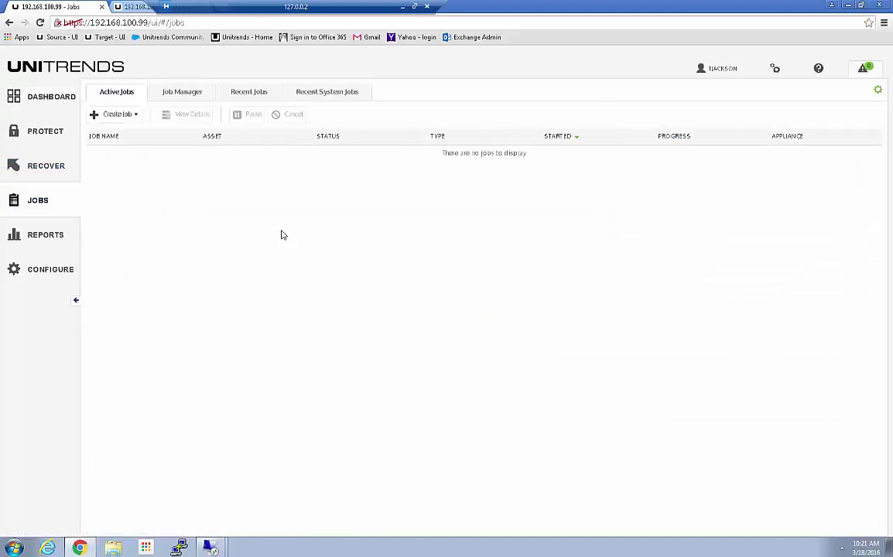
click(183, 93)
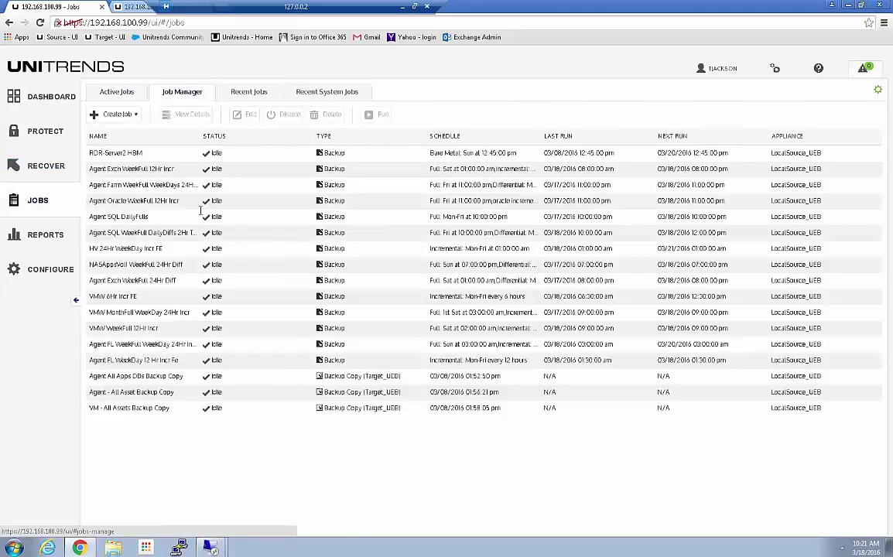
click(159, 218)
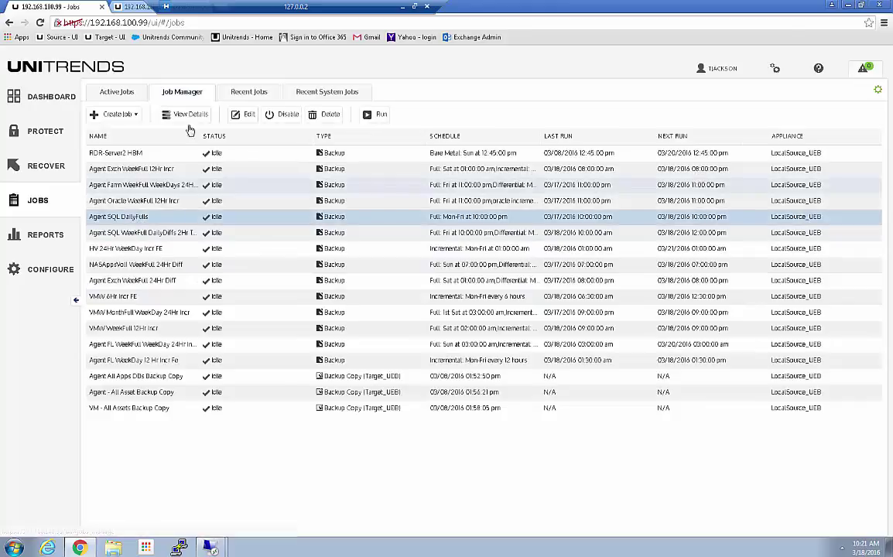
click(242, 114)
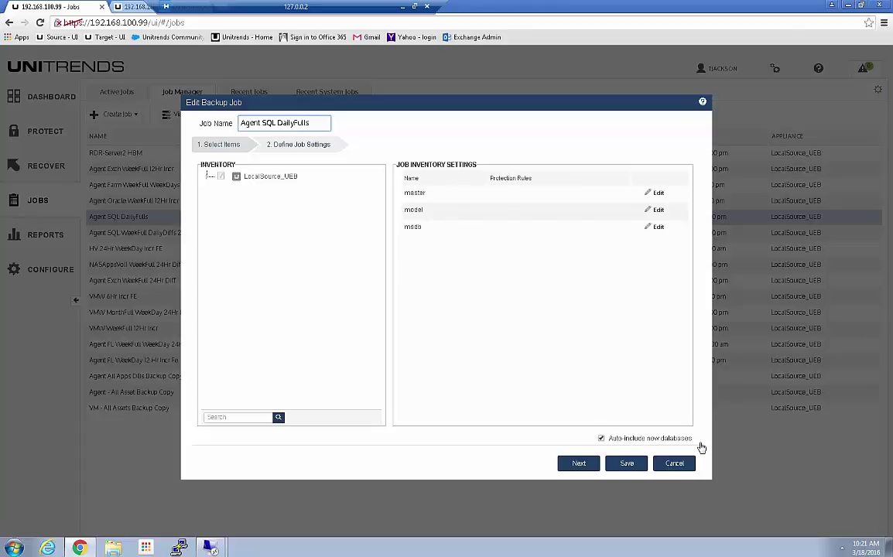
click(676, 465)
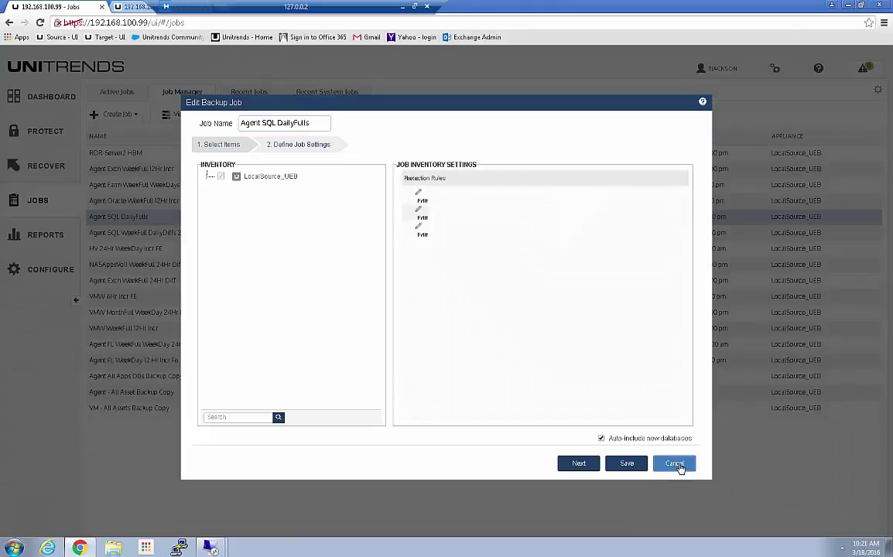
- Refresh the Databases list in SQL Server Management Studio to check for the differential restore, and return to Unitrends
mouse_move(178, 547)
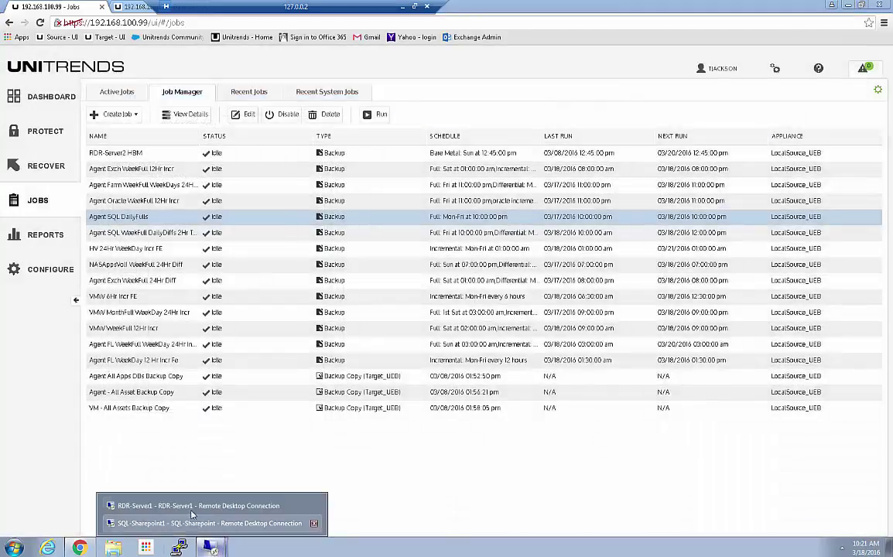
click(173, 524)
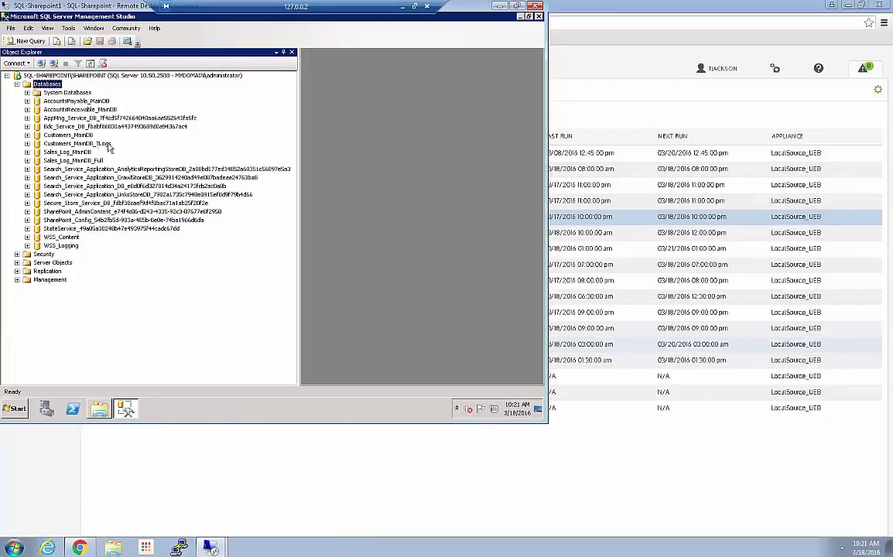
click(88, 63)
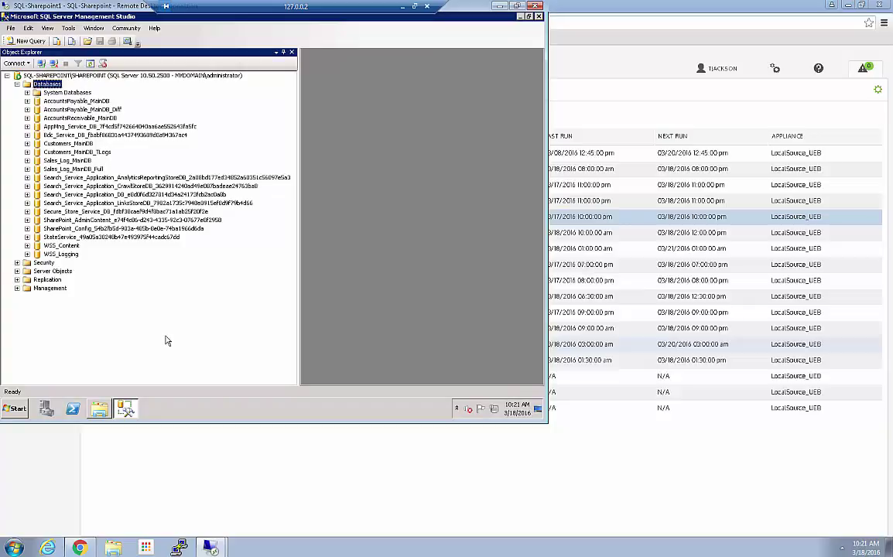
click(239, 459)
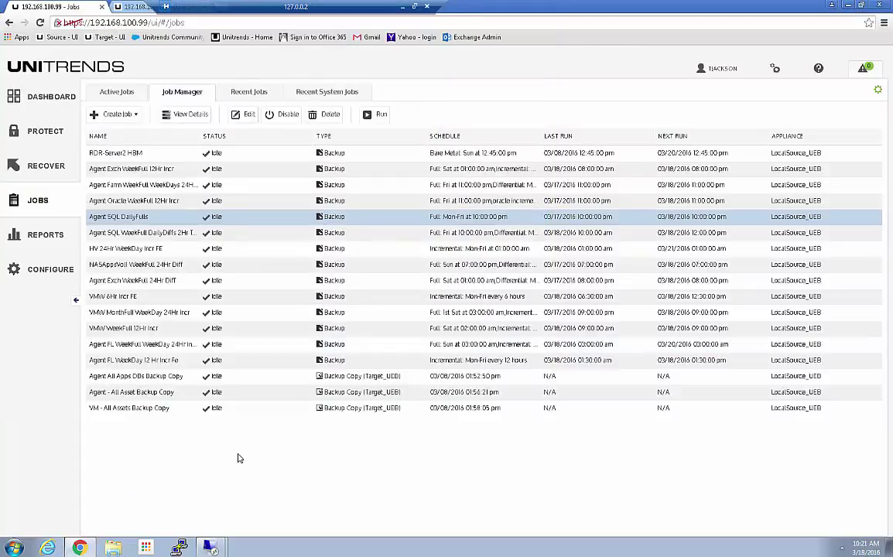
- Recheck the Agent SQL DailyFulls job's inventory settings without saving, and run the job while viewing the active jobs
click(244, 116)
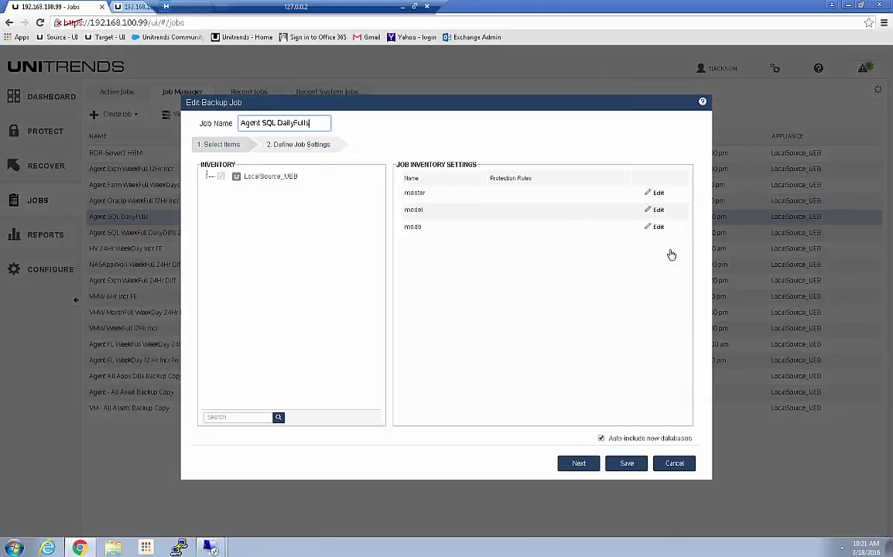
click(675, 464)
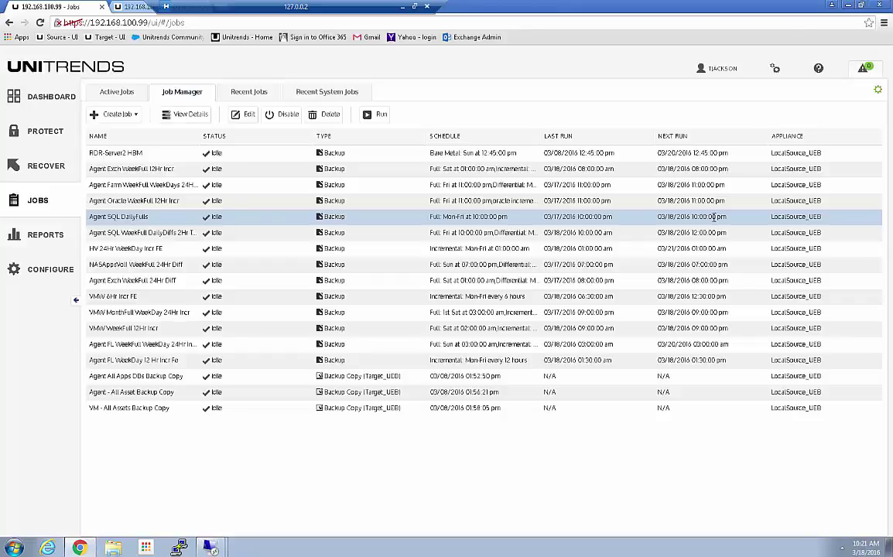
click(372, 117)
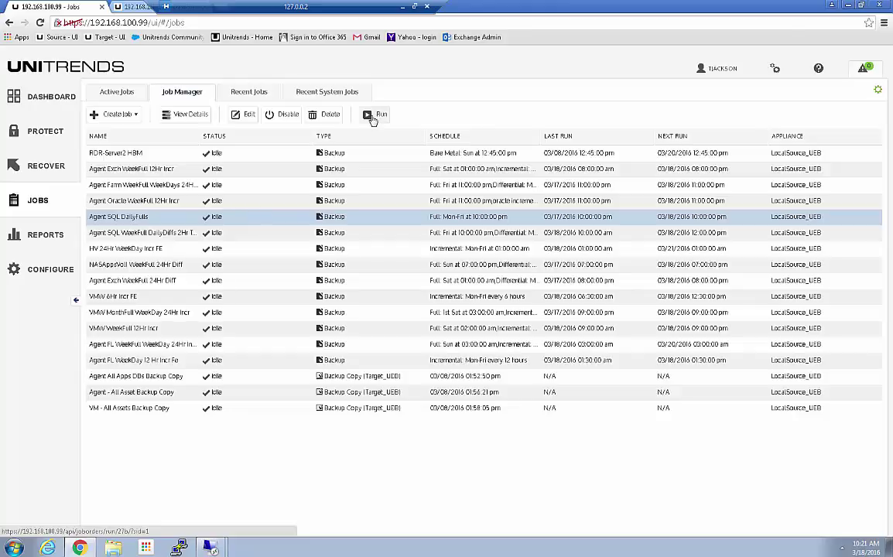
click(118, 93)
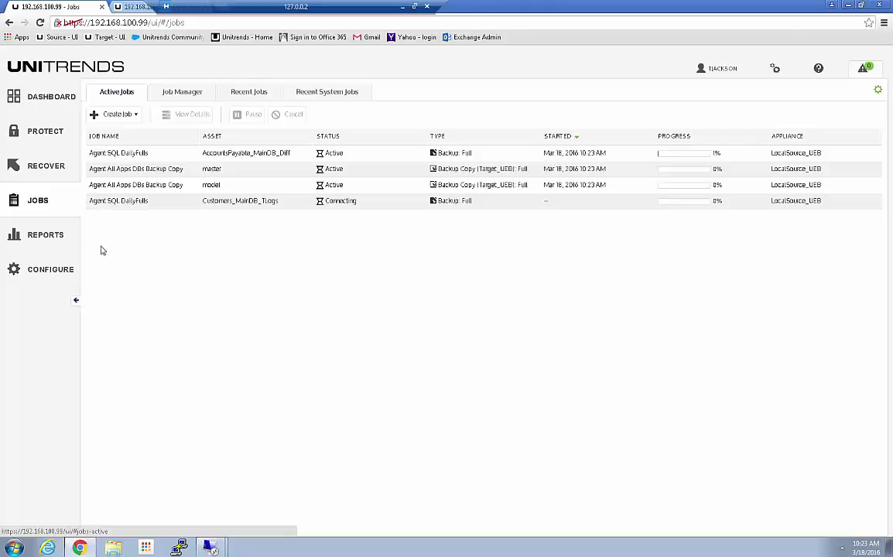
- Generate the LocalSource_UEB Recovery History report for 03/01/2016 to 03/18/2016 and filter its protected assets by "sql"
click(18, 239)
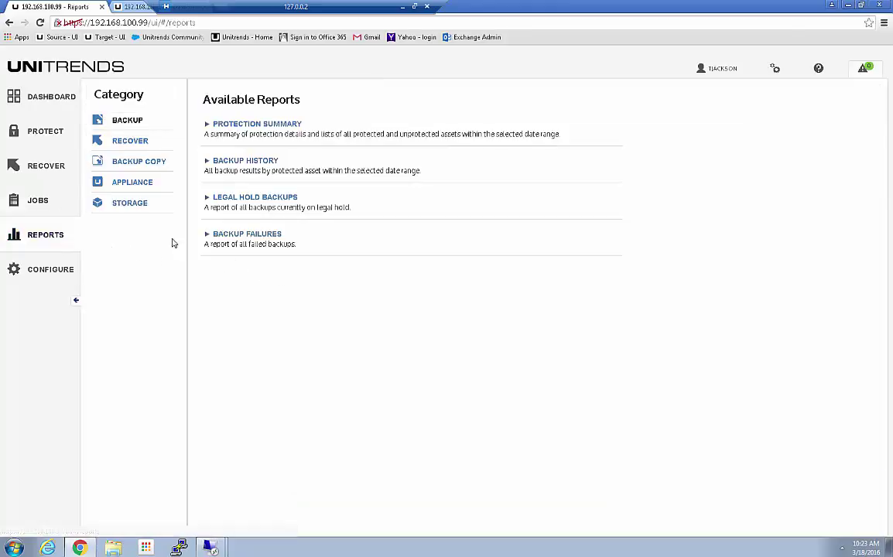
click(131, 145)
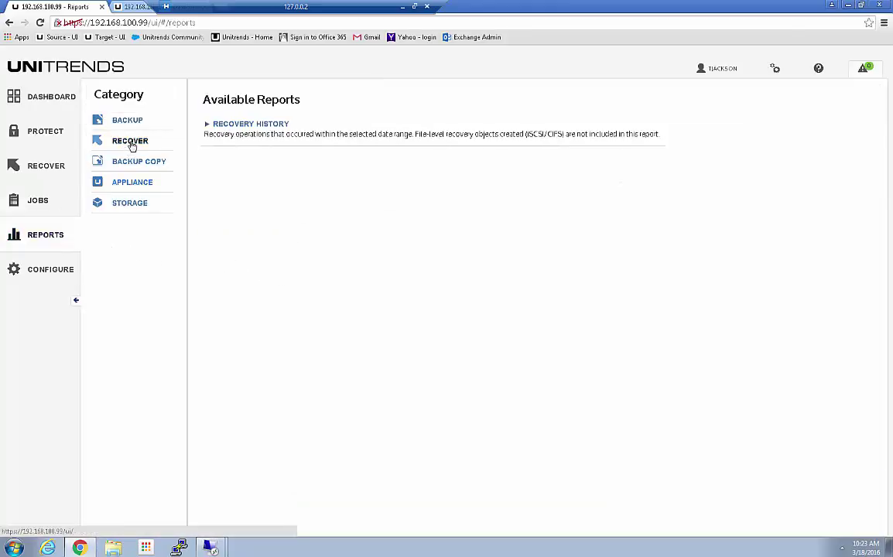
click(248, 125)
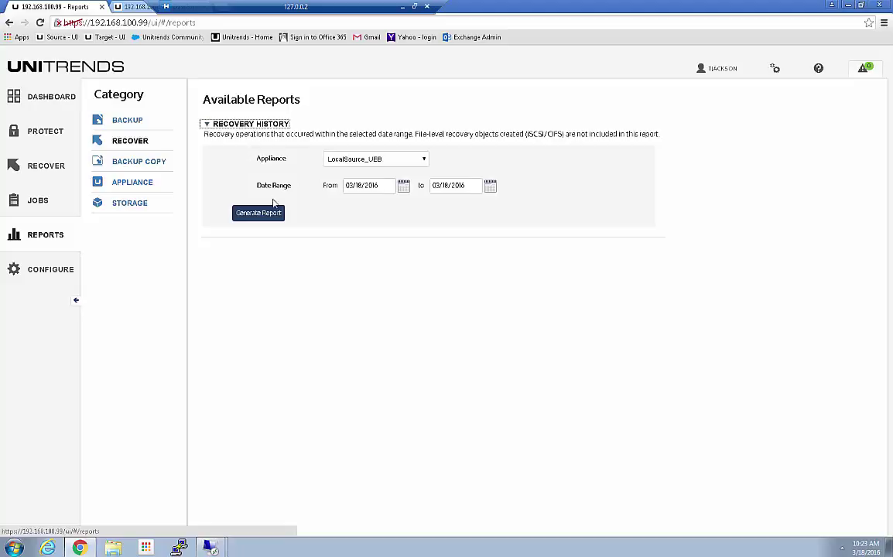
click(403, 186)
click(378, 228)
click(245, 215)
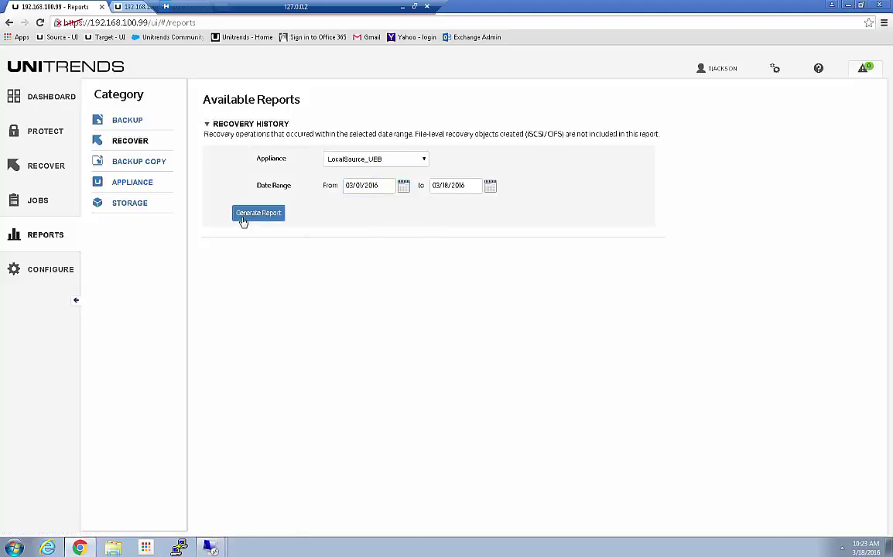
click(198, 220)
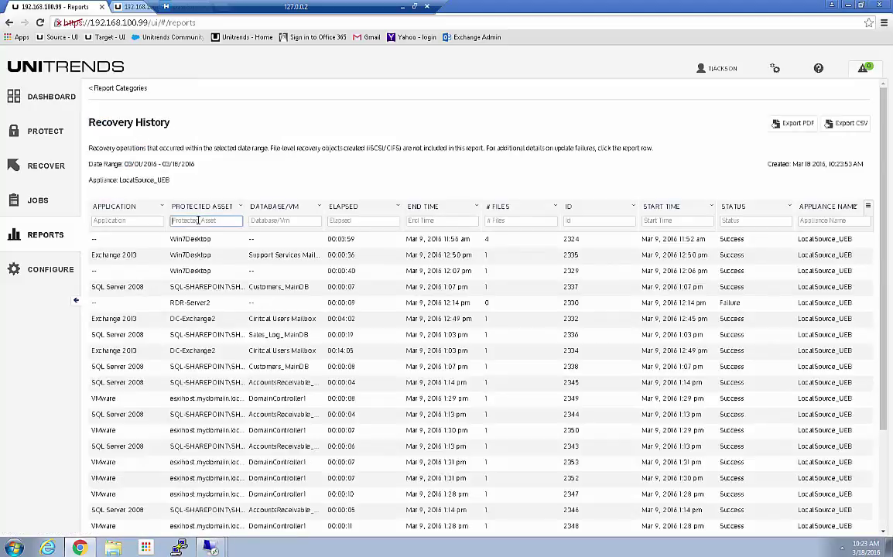
text(sql)
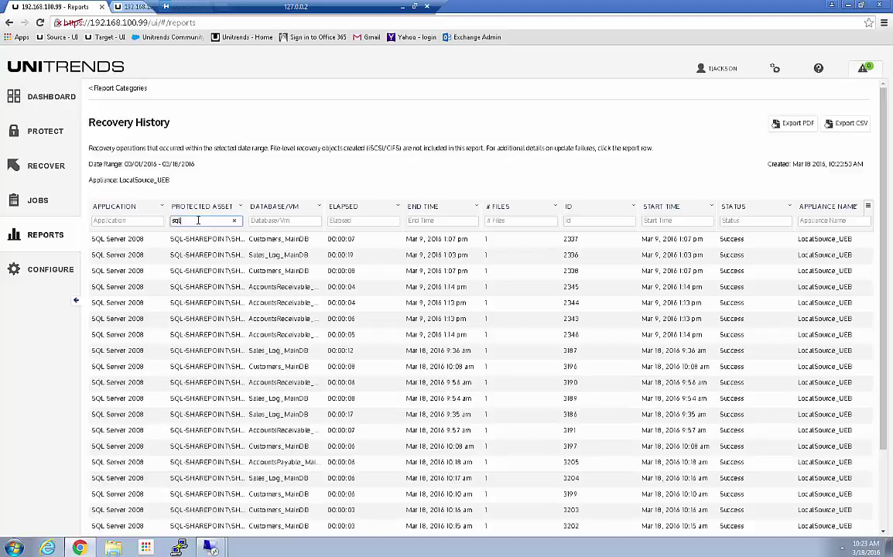
- Set the Recovery History report to show 100 items per page
scroll(193, 229, down, 2)
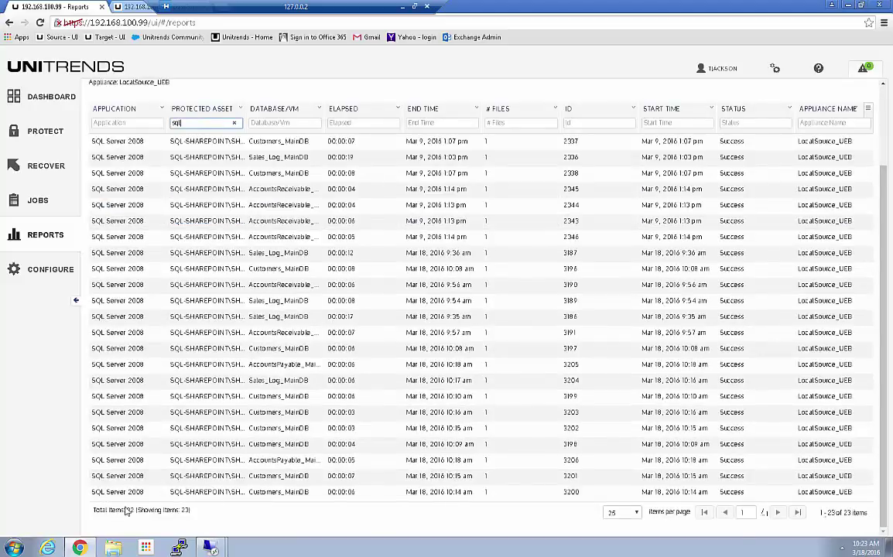
click(635, 513)
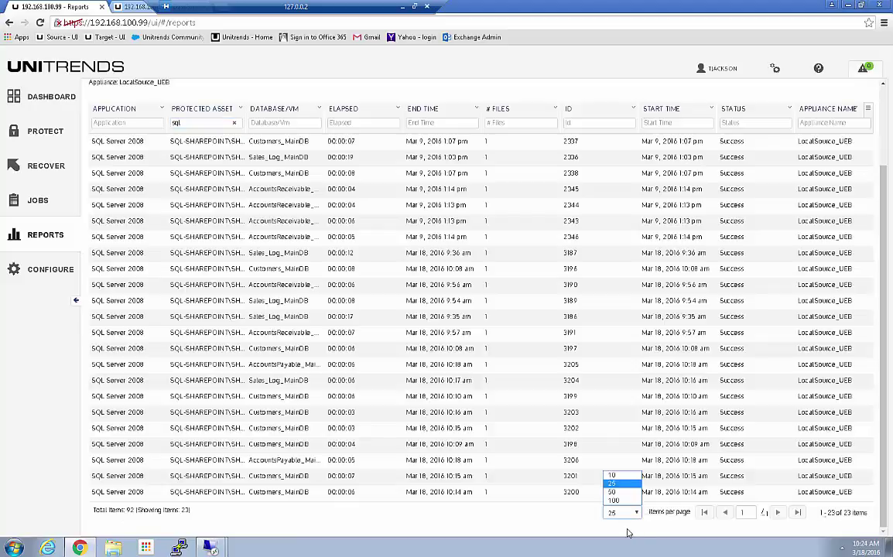
key(Down)
key(Down)
key(Return)
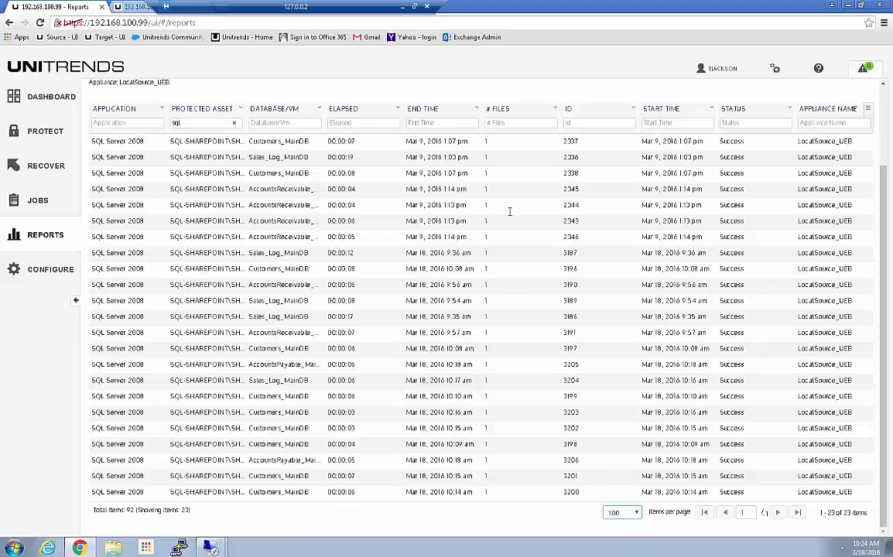
- Sort the Recovery History report by end time in ascending order, review the recoveries, and return to the dashboard
click(430, 110)
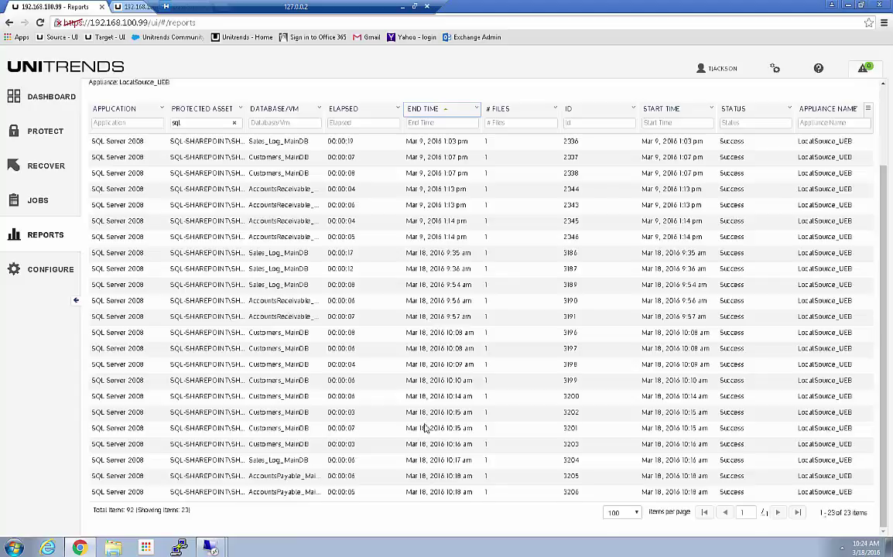
scroll(425, 428, up, 3)
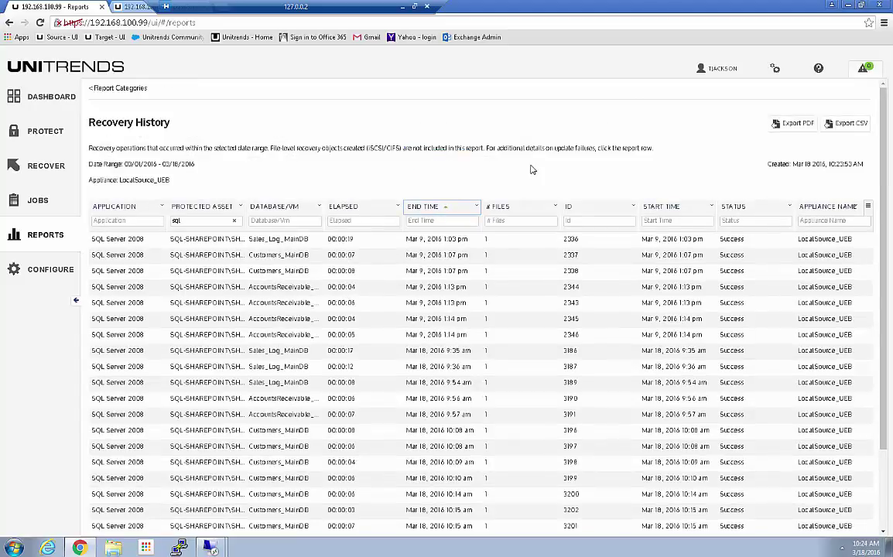
click(46, 96)
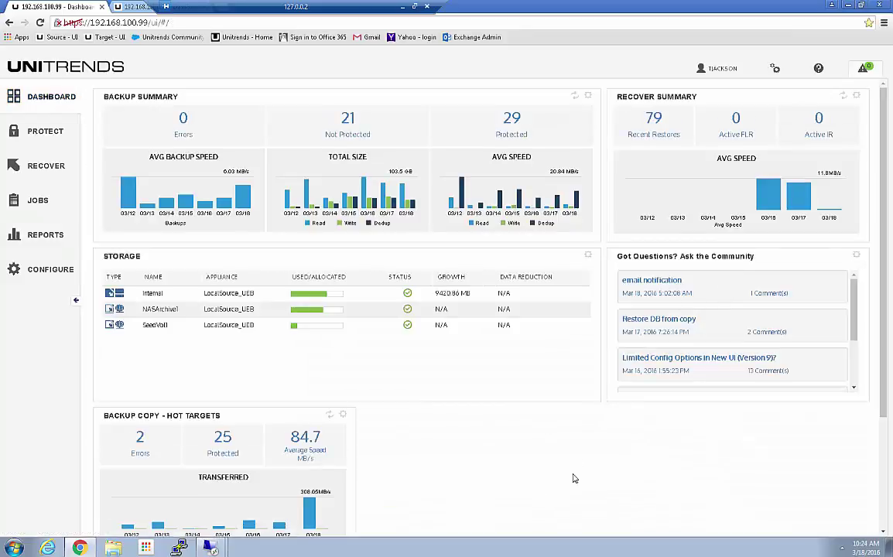